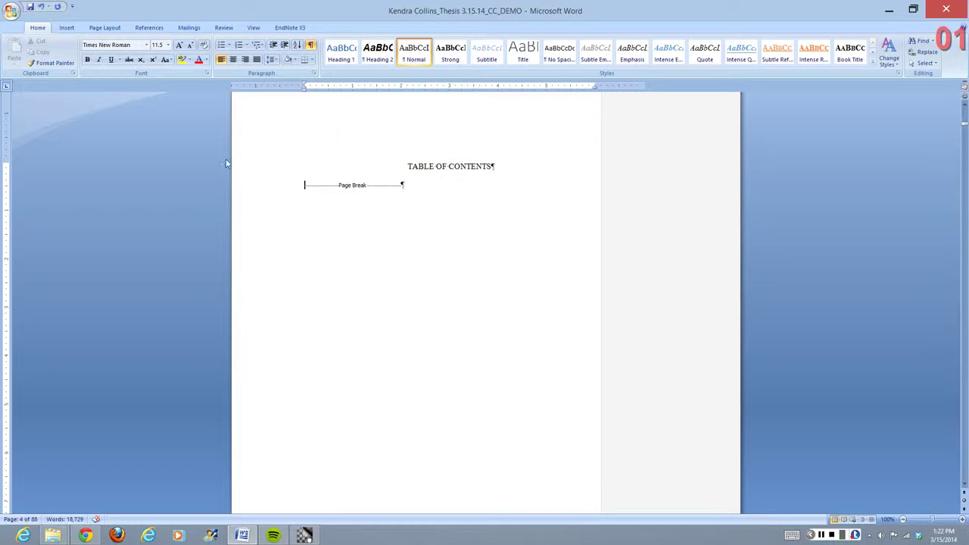
{"action": "left_click", "coordinate": [67, 27]}
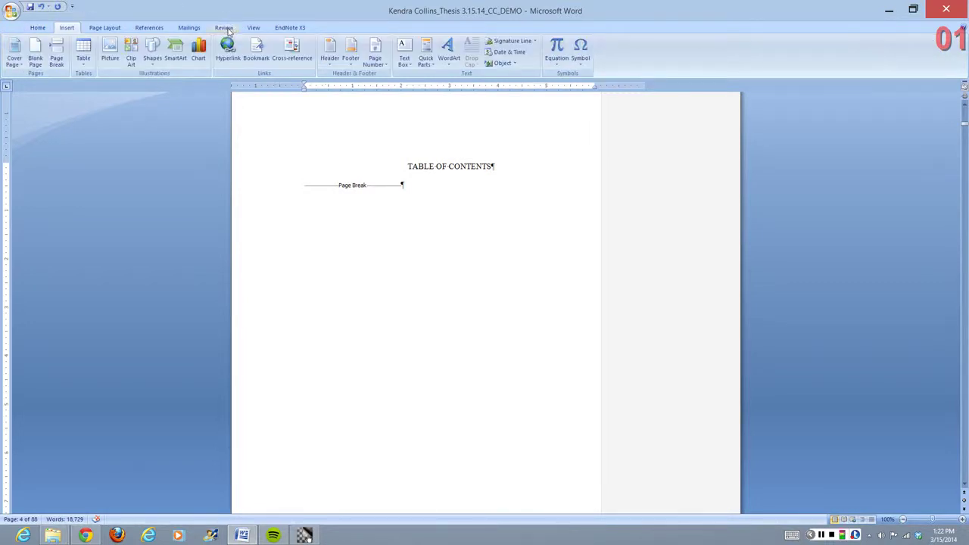
{"action": "left_click", "coordinate": [149, 28]}
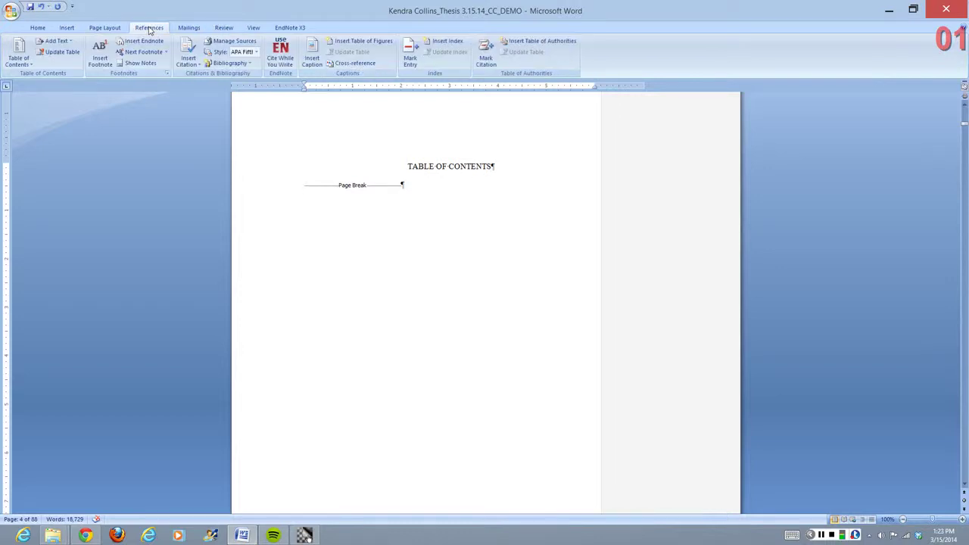
{"action": "left_click", "coordinate": [19, 51]}
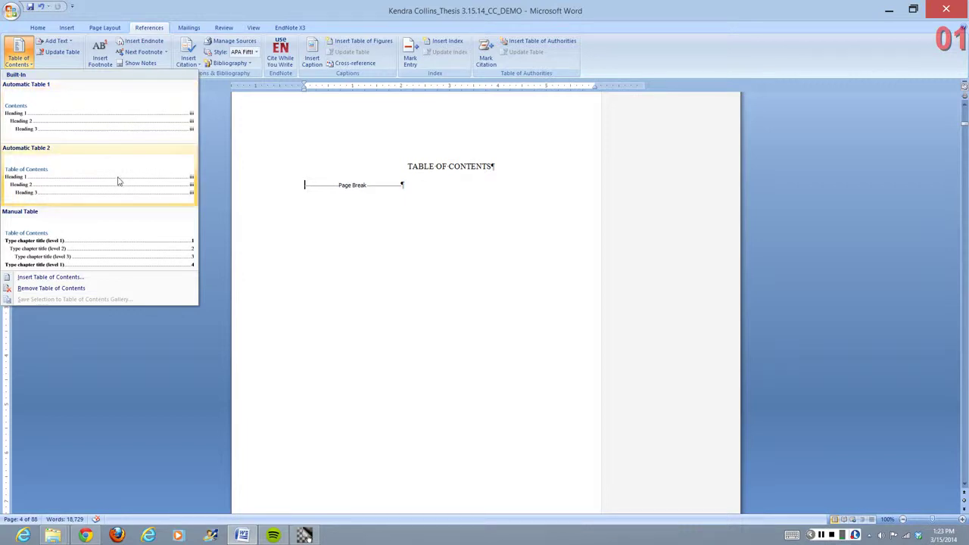
{"action": "left_click", "coordinate": [47, 276]}
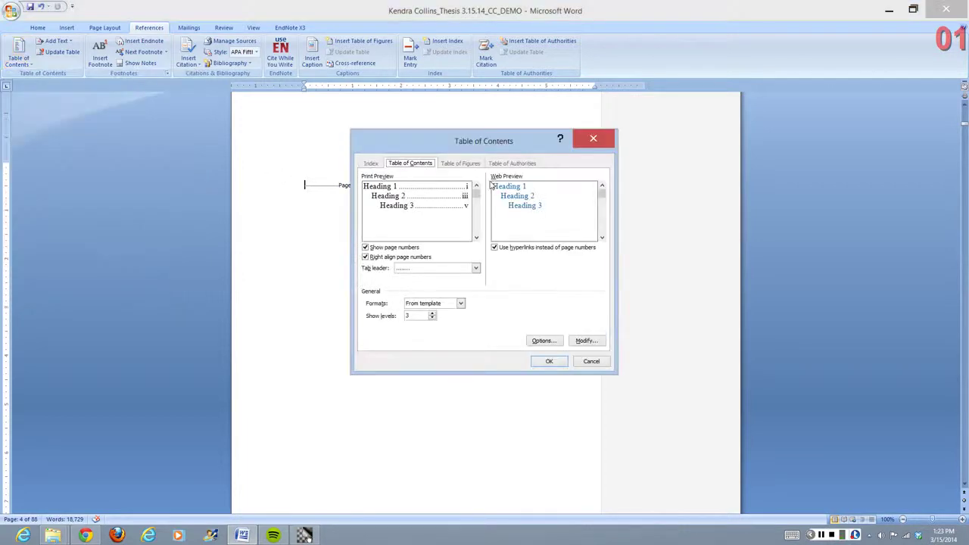
{"action": "left_click", "coordinate": [610, 140]}
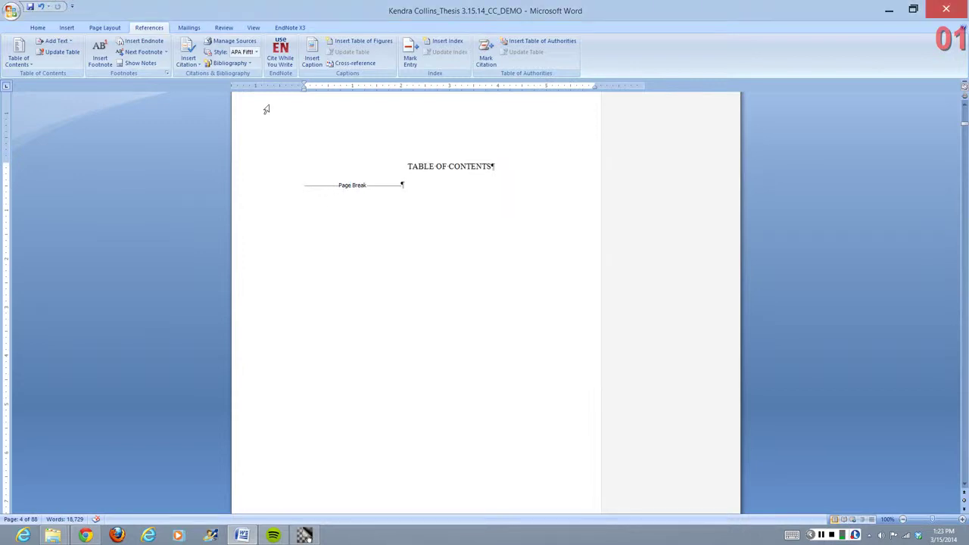
Start a custom table of contents below the TABLE OF CONTENTS heading and turn off hyperlinks instead of page numbers.
{"action": "left_click", "coordinate": [18, 53]}
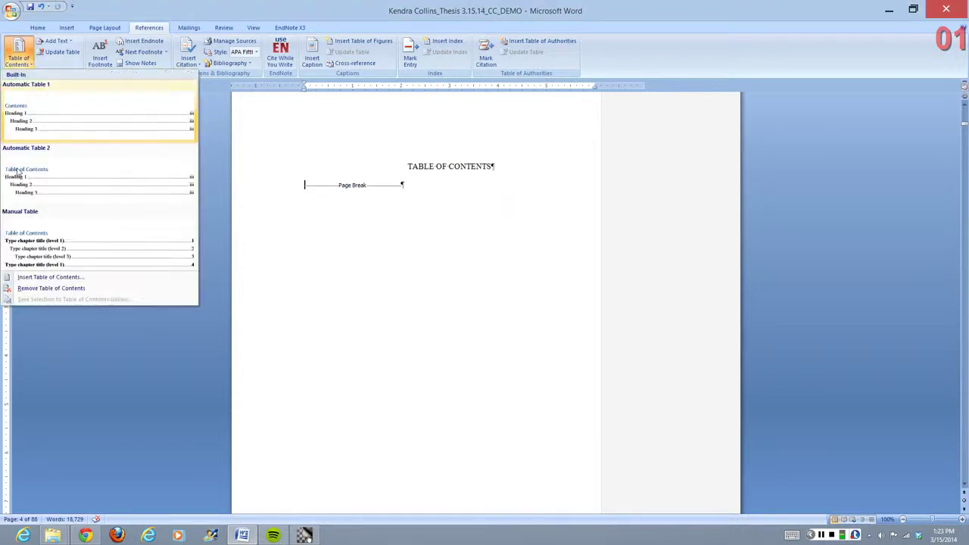
{"action": "left_click", "coordinate": [88, 280]}
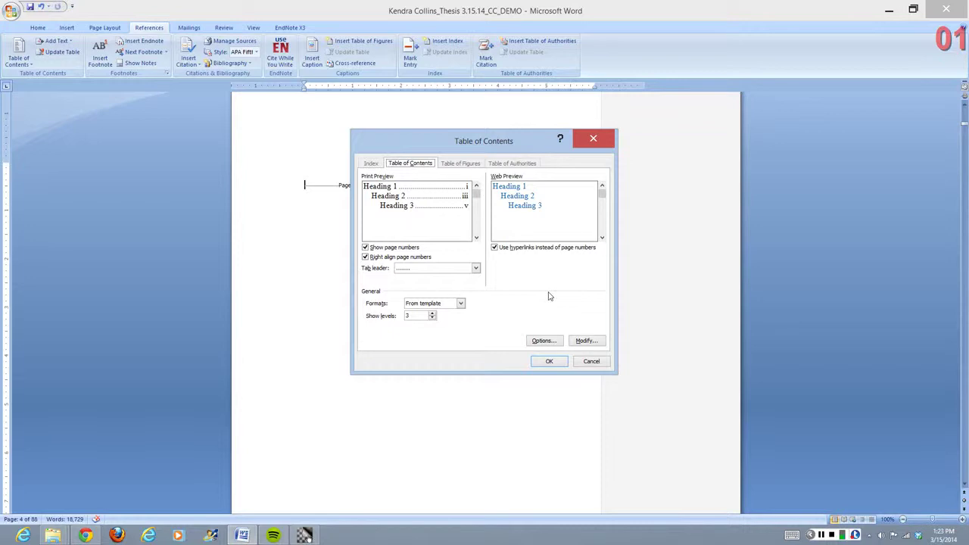
{"action": "left_click", "coordinate": [493, 250]}
{"action": "left_click", "coordinate": [494, 250]}
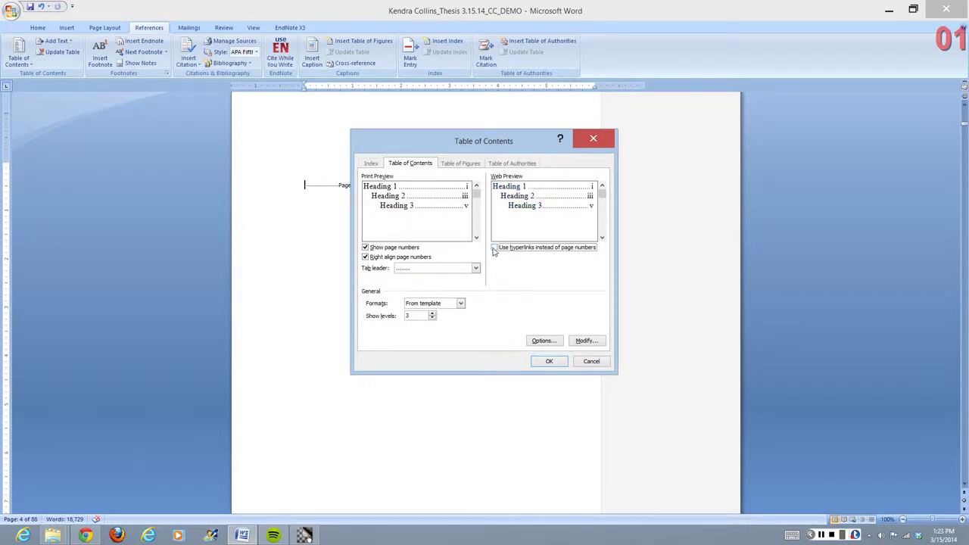
Preview the Distinctive and Modern formats for the table of contents and return to the From template format.
{"action": "left_click", "coordinate": [454, 305]}
{"action": "left_click", "coordinate": [422, 330]}
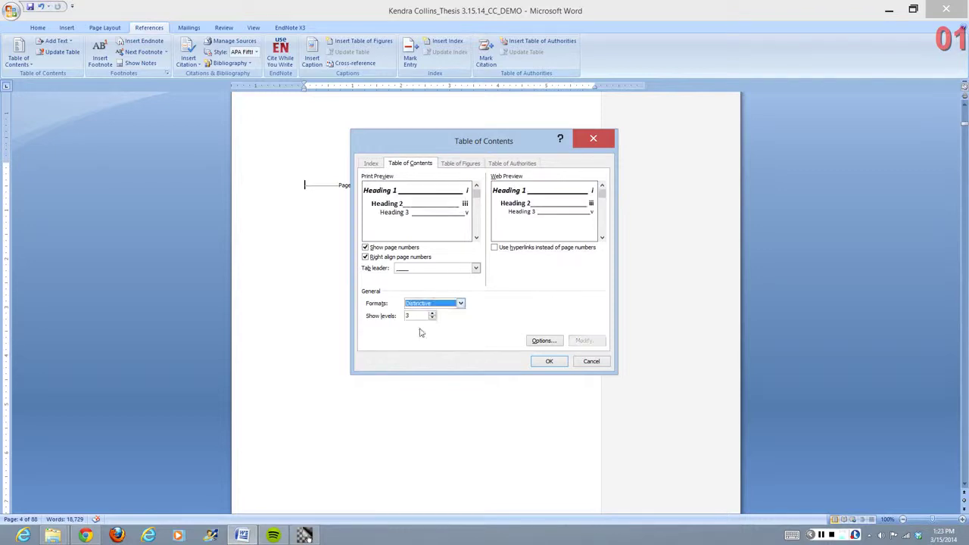
{"action": "left_click", "coordinate": [455, 304]}
{"action": "left_click", "coordinate": [423, 340]}
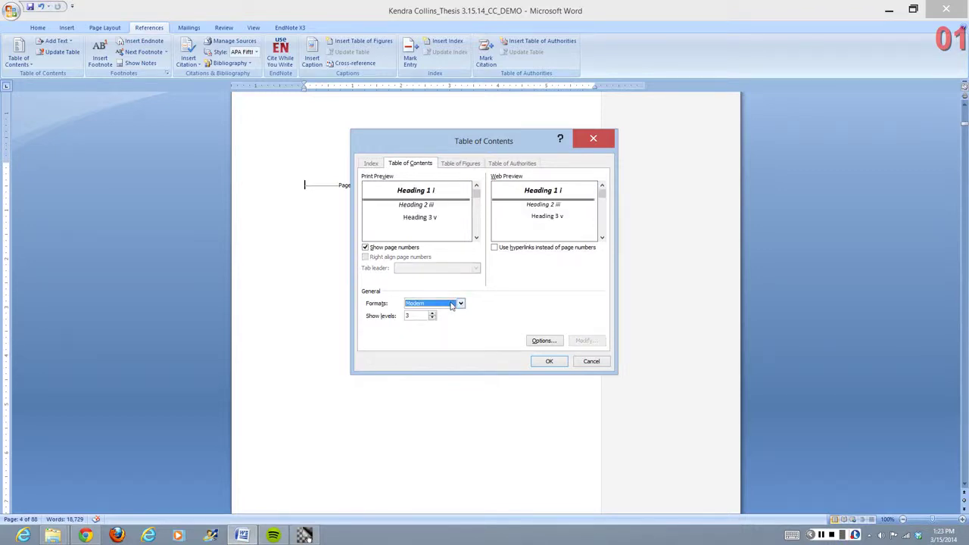
{"action": "left_click", "coordinate": [454, 304]}
{"action": "left_click", "coordinate": [451, 312]}
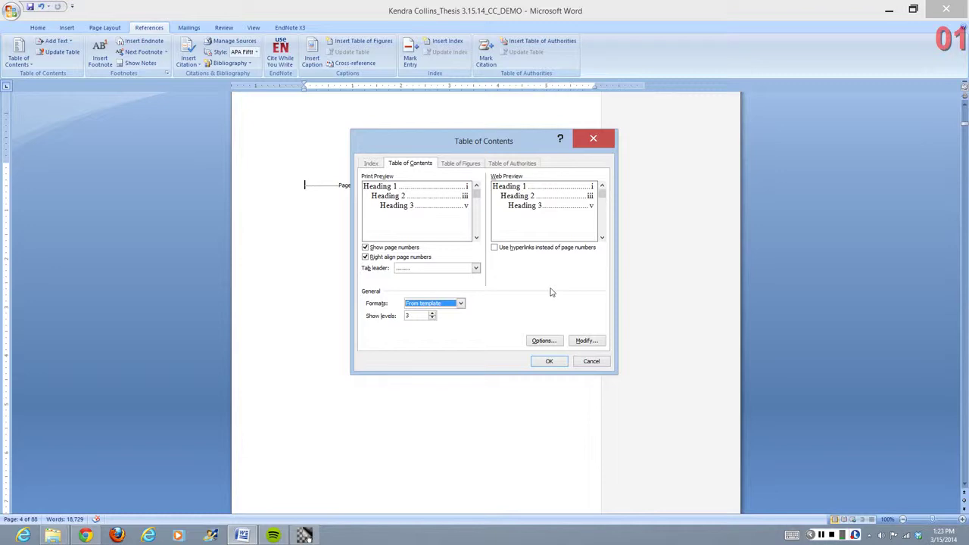
Examine the TOC 1 and TOC 2 style definitions and the table of contents build options without changing them.
{"action": "left_click", "coordinate": [586, 340]}
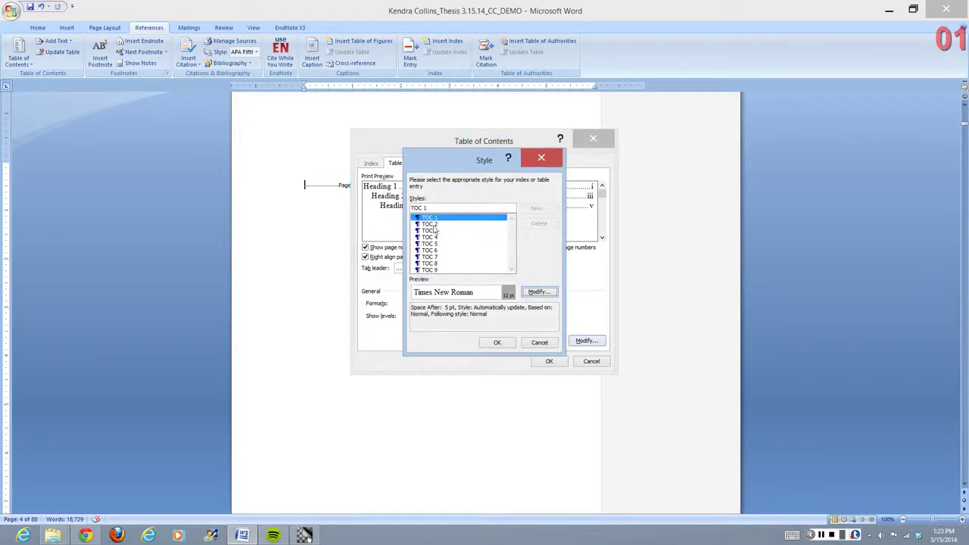
{"action": "left_click", "coordinate": [437, 225]}
{"action": "key", "text": "Up"}
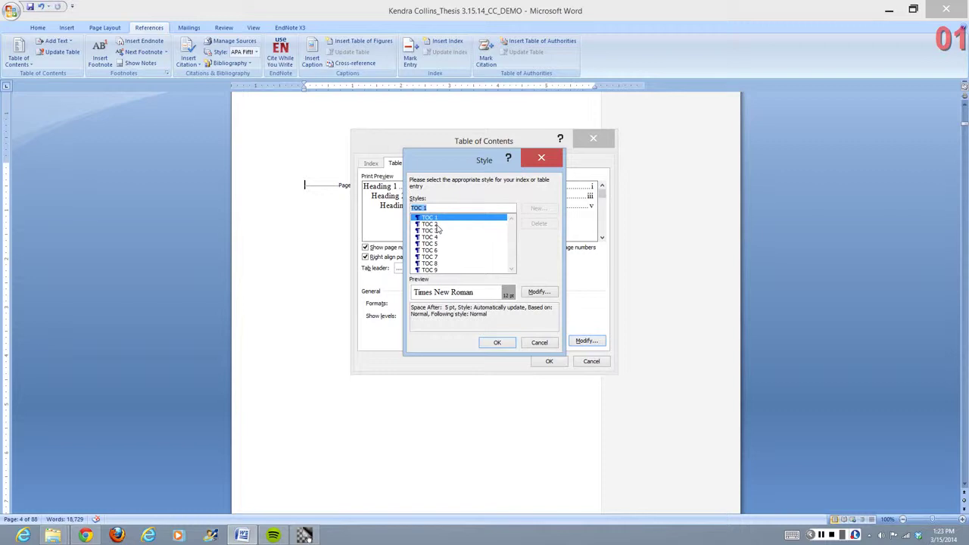
{"action": "key", "text": "Down"}
{"action": "key", "text": "Down"}
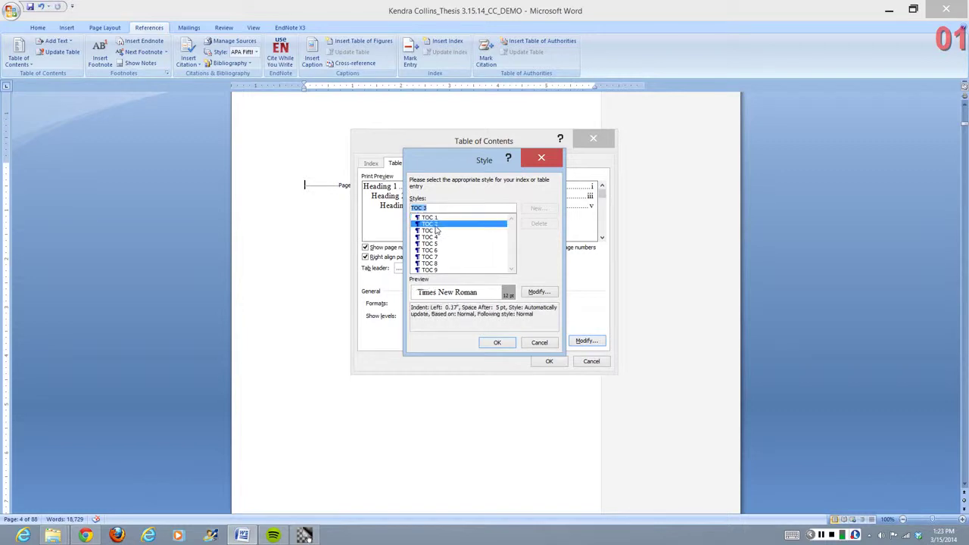
{"action": "key", "text": "Up"}
{"action": "key", "text": "Up"}
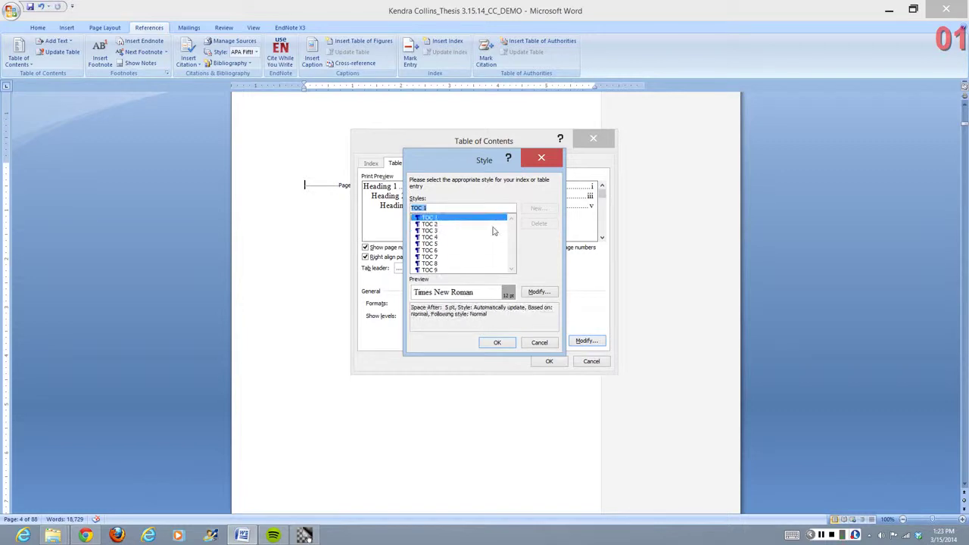
{"action": "left_click", "coordinate": [551, 162]}
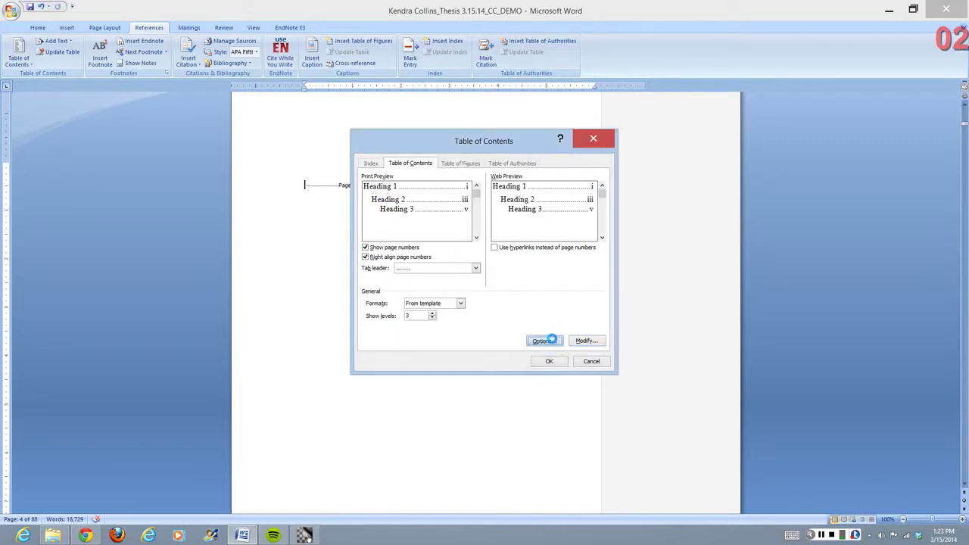
{"action": "left_click", "coordinate": [550, 340]}
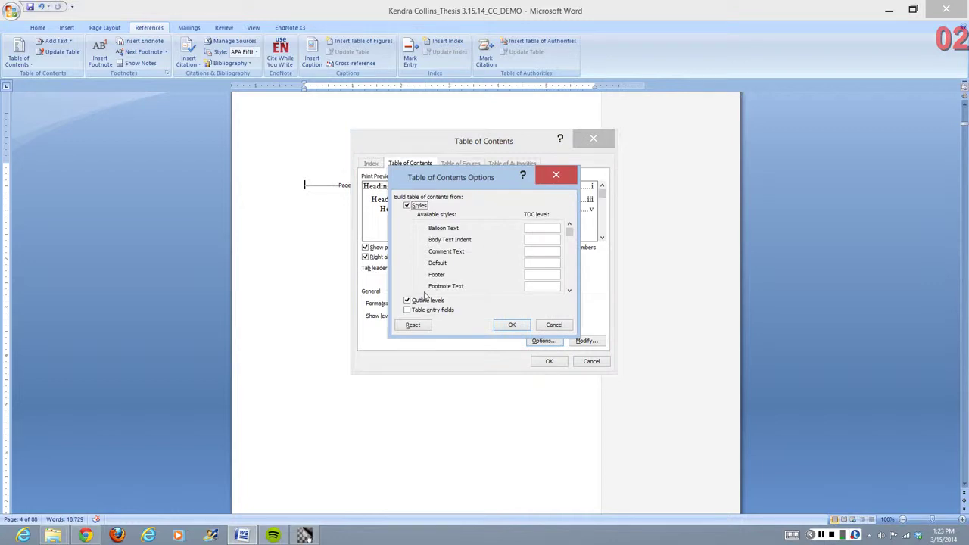
{"action": "left_click", "coordinate": [555, 325]}
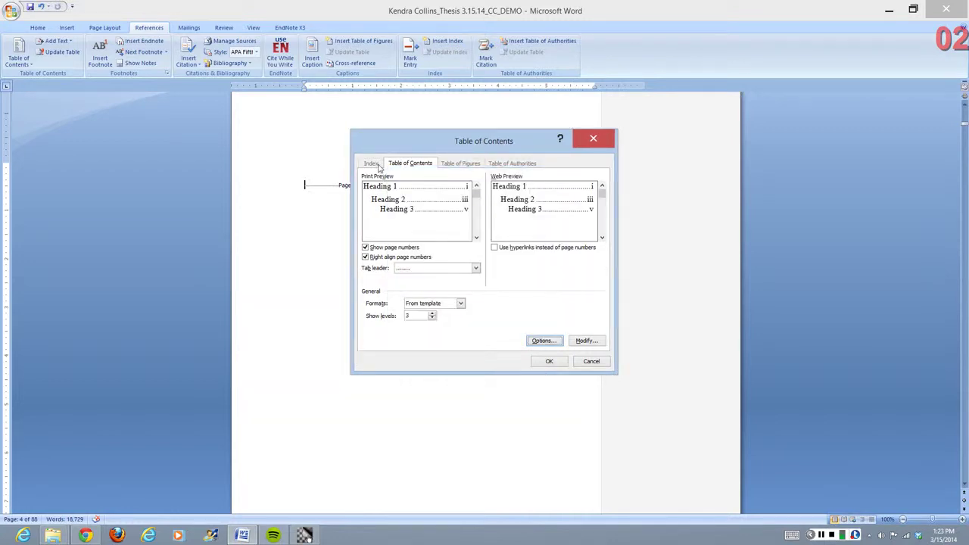
Set the table of contents to show 5 levels and insert it in the document.
{"action": "left_click", "coordinate": [432, 314]}
{"action": "left_click", "coordinate": [432, 313]}
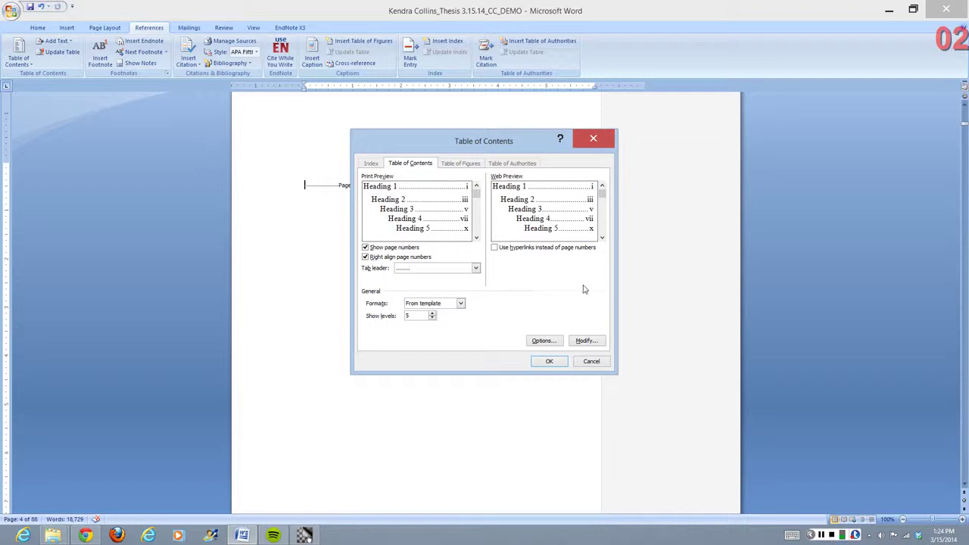
{"action": "left_click", "coordinate": [548, 361]}
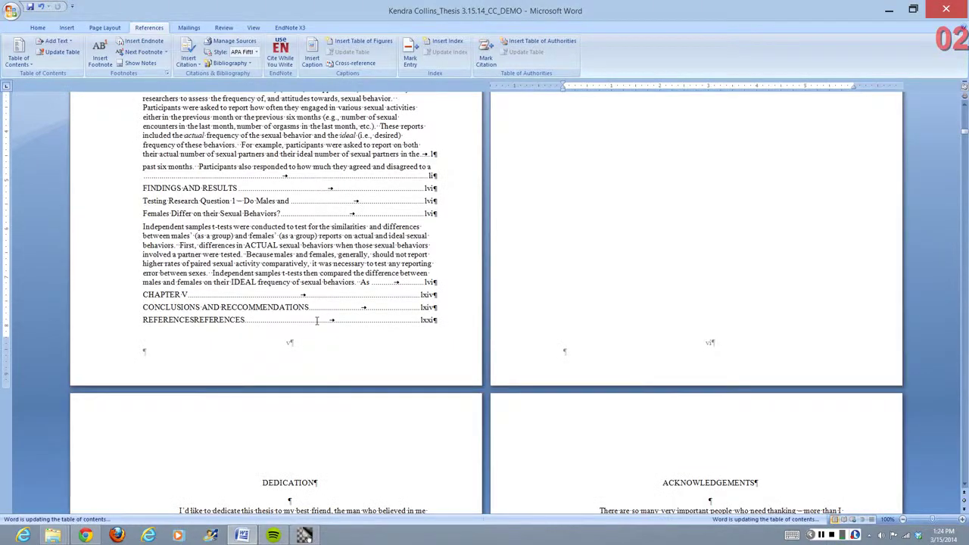
Try to change the first "A Thesis" entry by editing the table of contents field and using Add Text.
{"action": "scroll", "coordinate": [318, 320], "scroll_direction": "up", "scroll_amount": 15}
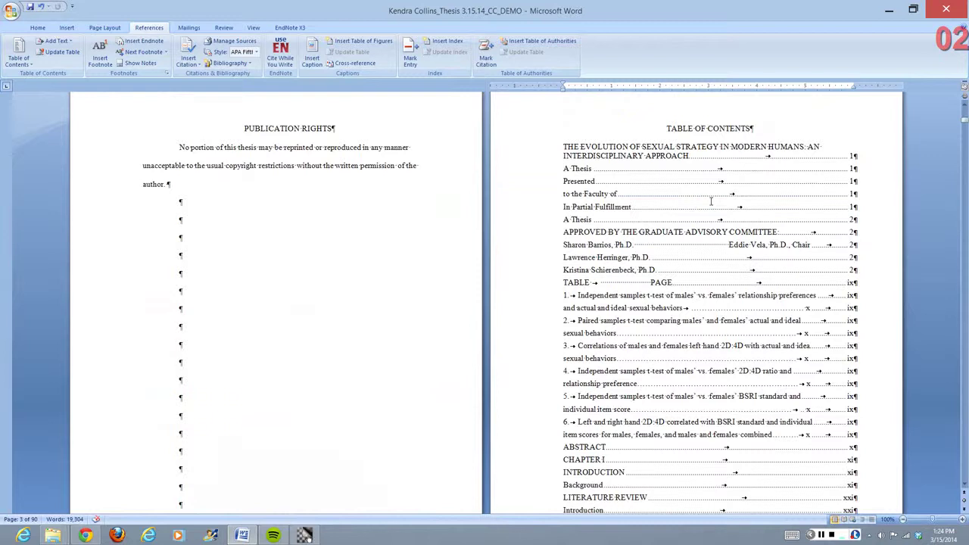
{"action": "scroll", "coordinate": [534, 166], "scroll_direction": "up", "scroll_amount": 10}
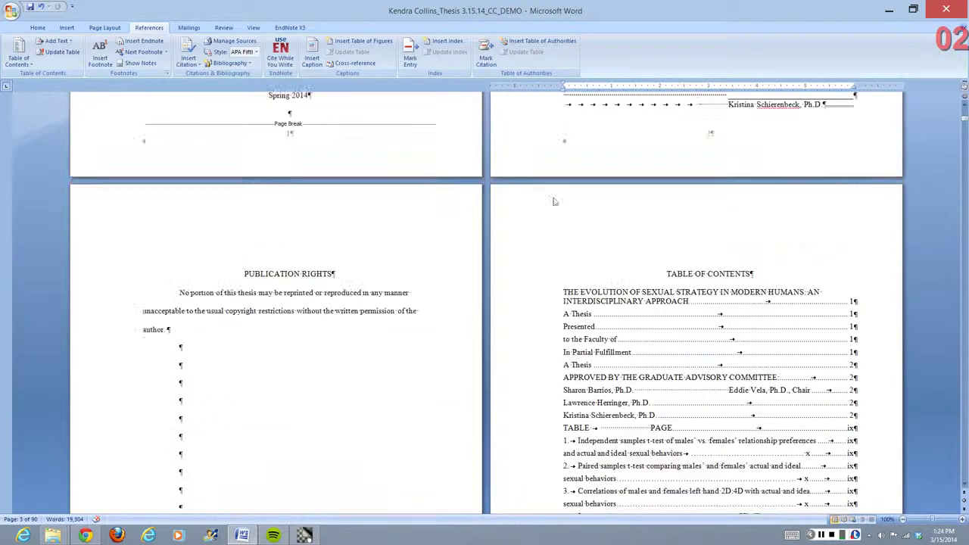
{"action": "scroll", "coordinate": [550, 202], "scroll_direction": "down", "scroll_amount": 5}
{"action": "scroll", "coordinate": [550, 202], "scroll_direction": "down", "scroll_amount": 4}
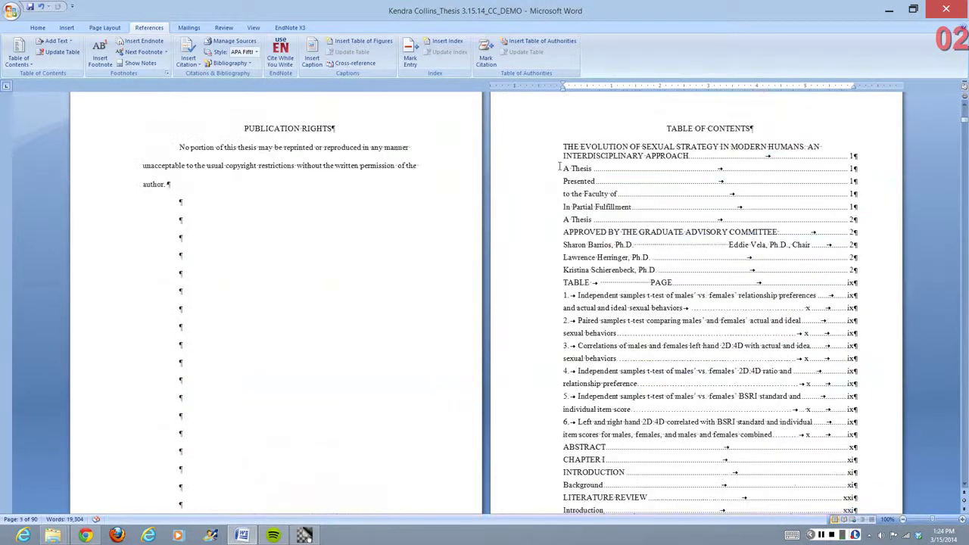
{"action": "left_click", "coordinate": [539, 174]}
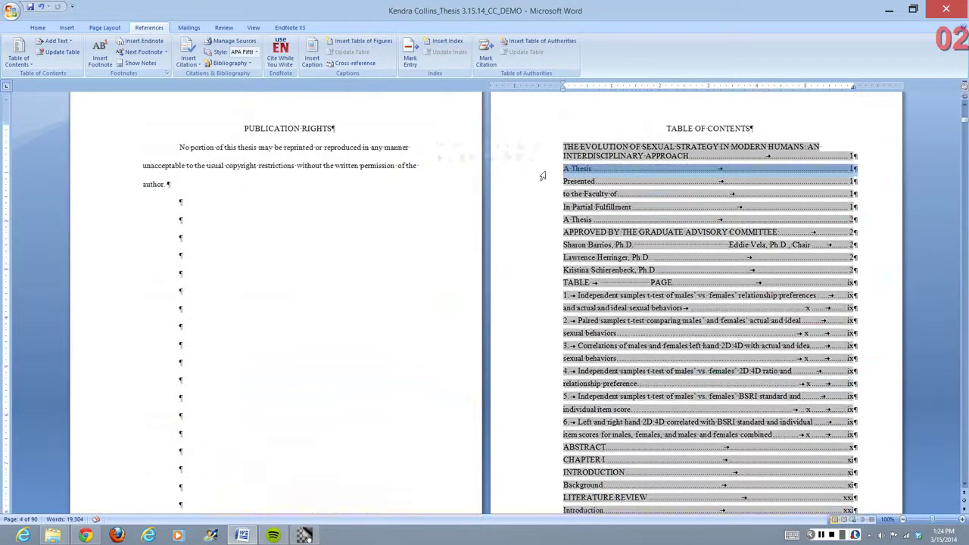
{"action": "right_click", "coordinate": [575, 171]}
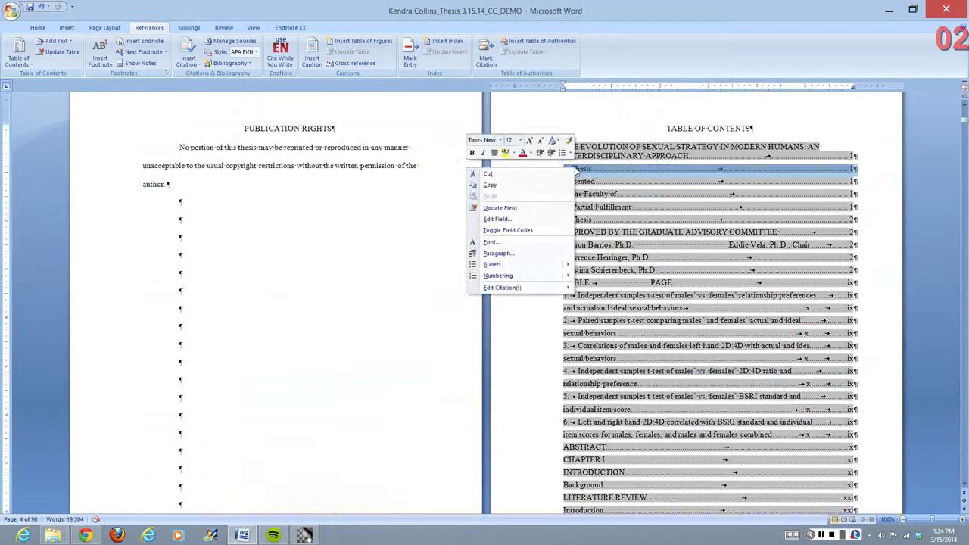
{"action": "left_click", "coordinate": [508, 219]}
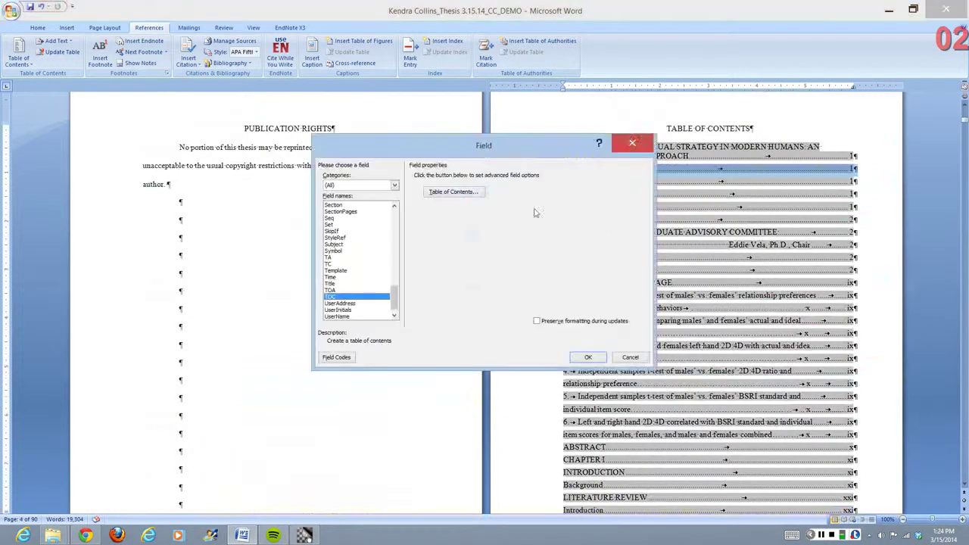
{"action": "left_click", "coordinate": [632, 142]}
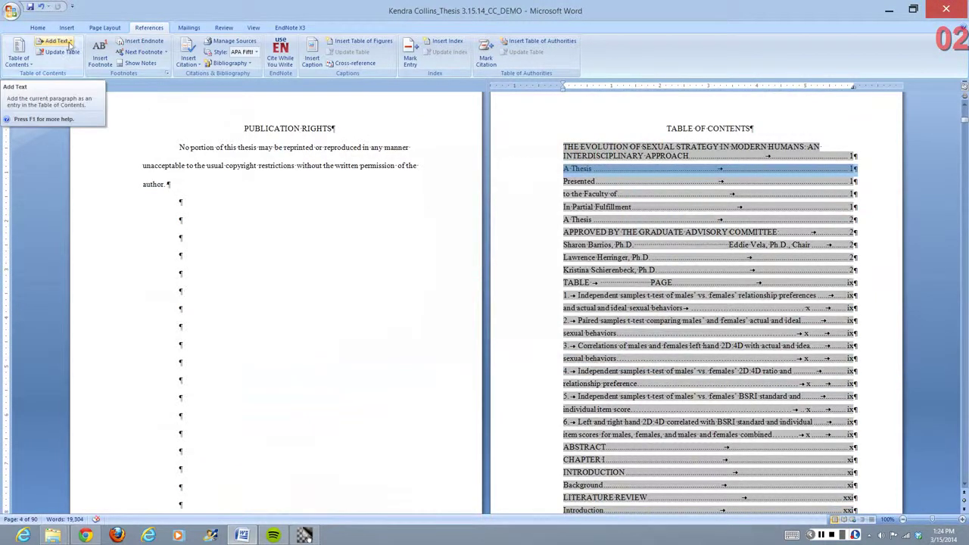
{"action": "left_click", "coordinate": [60, 41]}
{"action": "left_click", "coordinate": [46, 48]}
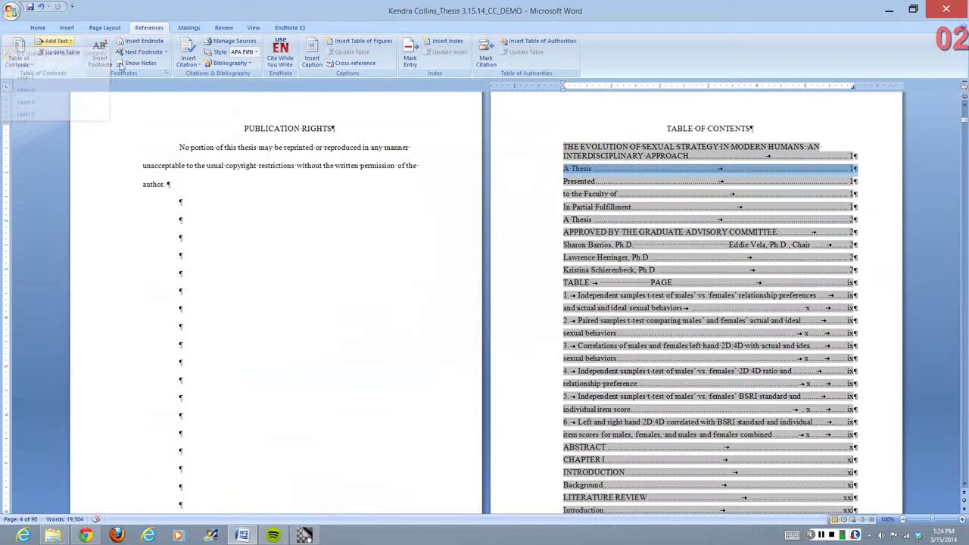
Delete the title-page and committee entries, from the first "A Thesis" through the last committee member, from the table of contents.
{"action": "left_click_drag", "start_coordinate": [558, 177], "coordinate": [550, 277]}
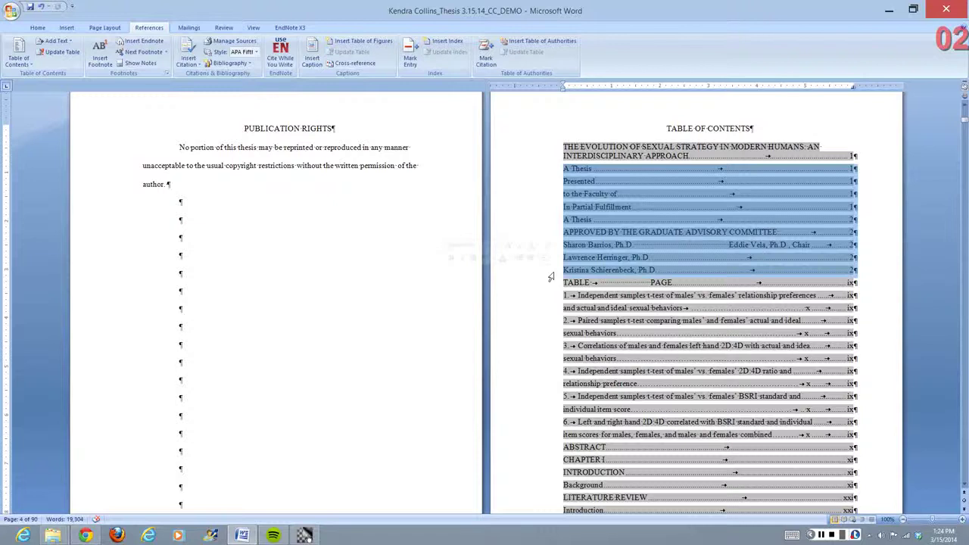
{"action": "key", "text": "Delete"}
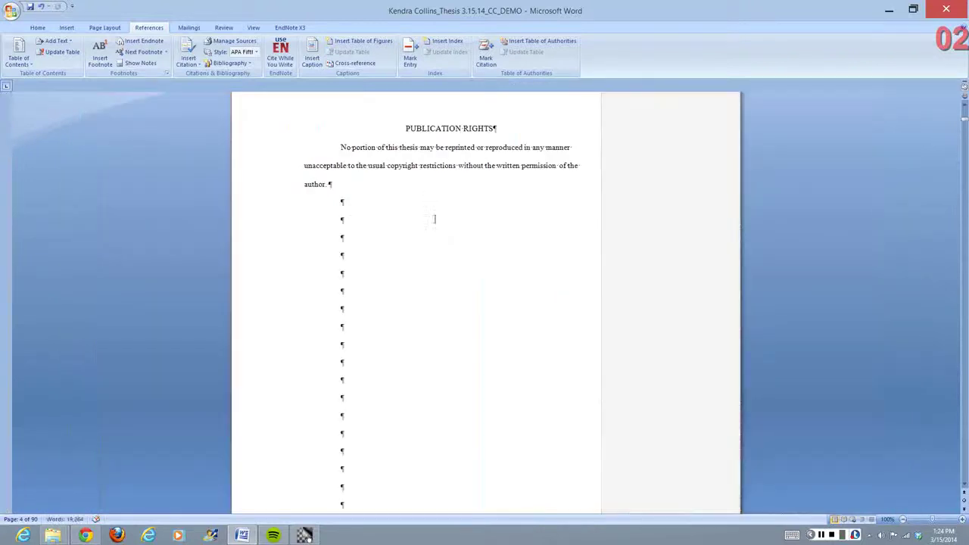
Delete the TABLE/PAGE line, the six numbered table entries and the body paragraph below Introduction from the table of contents.
{"action": "scroll", "coordinate": [433, 219], "scroll_direction": "up", "scroll_amount": 7}
{"action": "scroll", "coordinate": [435, 221], "scroll_direction": "down", "scroll_amount": 17}
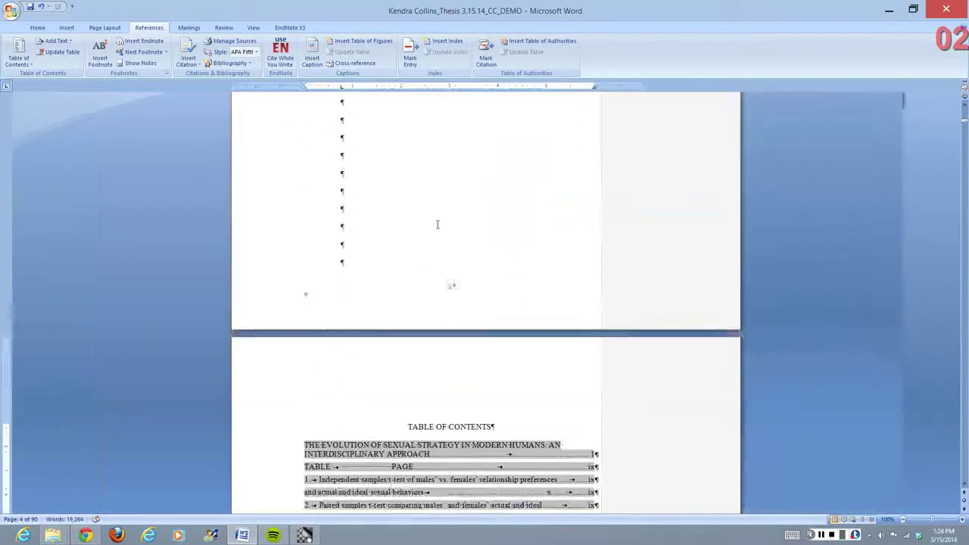
{"action": "scroll", "coordinate": [436, 224], "scroll_direction": "down", "scroll_amount": 7}
{"action": "scroll", "coordinate": [437, 221], "scroll_direction": "down", "scroll_amount": 1}
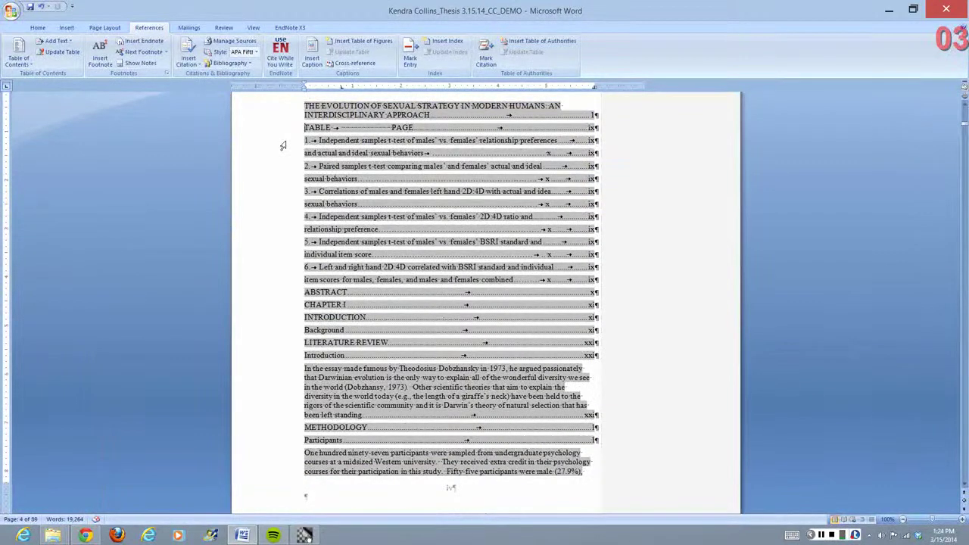
{"action": "left_click_drag", "start_coordinate": [283, 131], "coordinate": [272, 291]}
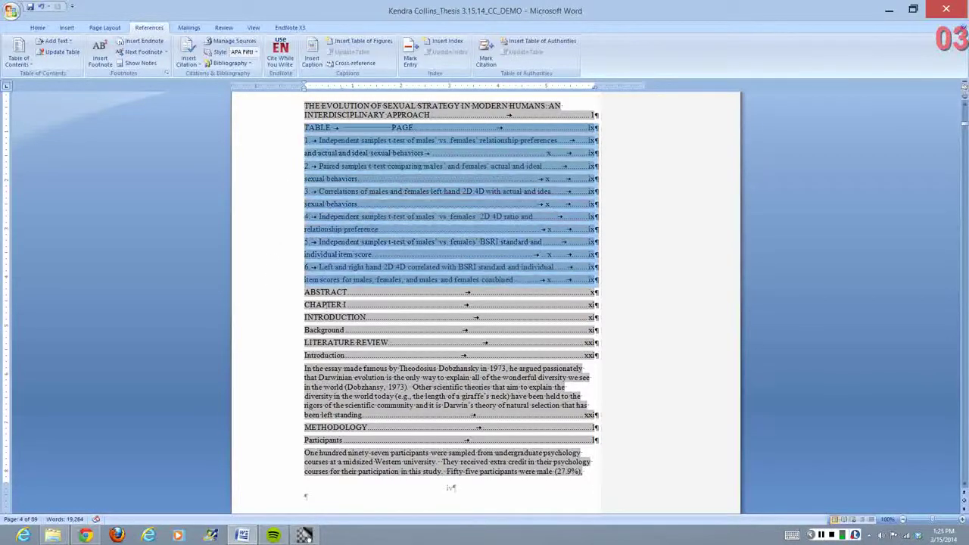
{"action": "key", "text": "Delete"}
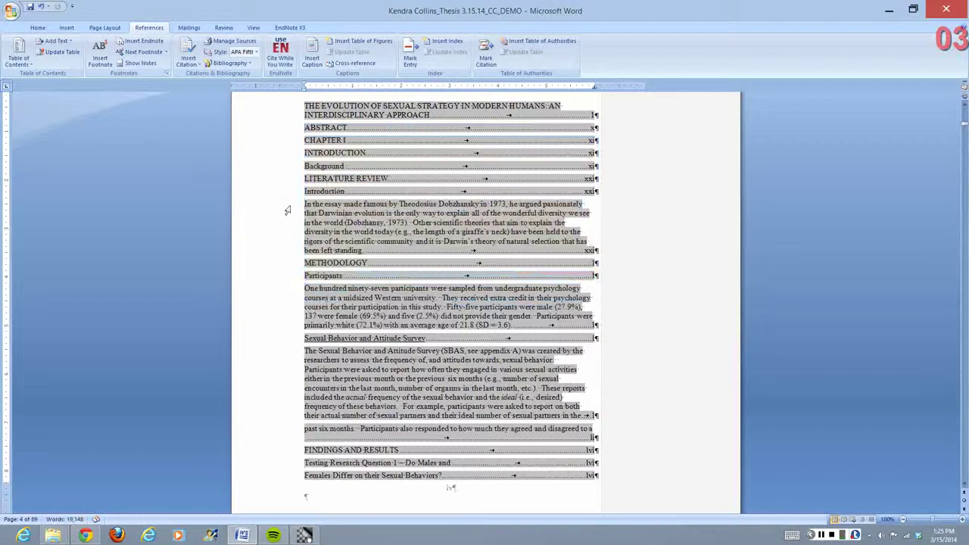
{"action": "left_click_drag", "start_coordinate": [287, 210], "coordinate": [286, 256]}
{"action": "key", "text": "Delete"}
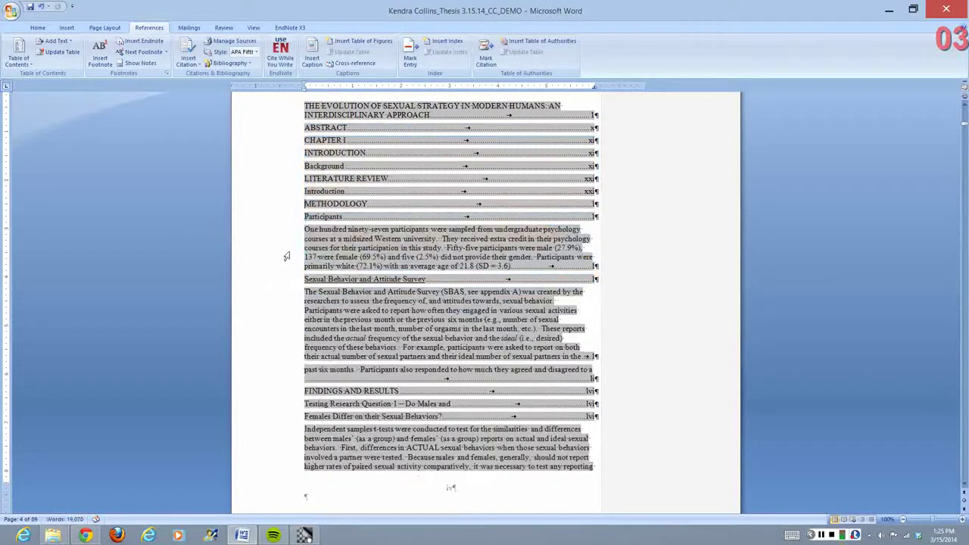
Delete the body-text paragraphs below the Participants, Sexual Behavior and Attitude Survey, and "Females Differ on their Sexual Behaviors?" entries from the table of contents.
{"action": "double_click", "coordinate": [292, 256]}
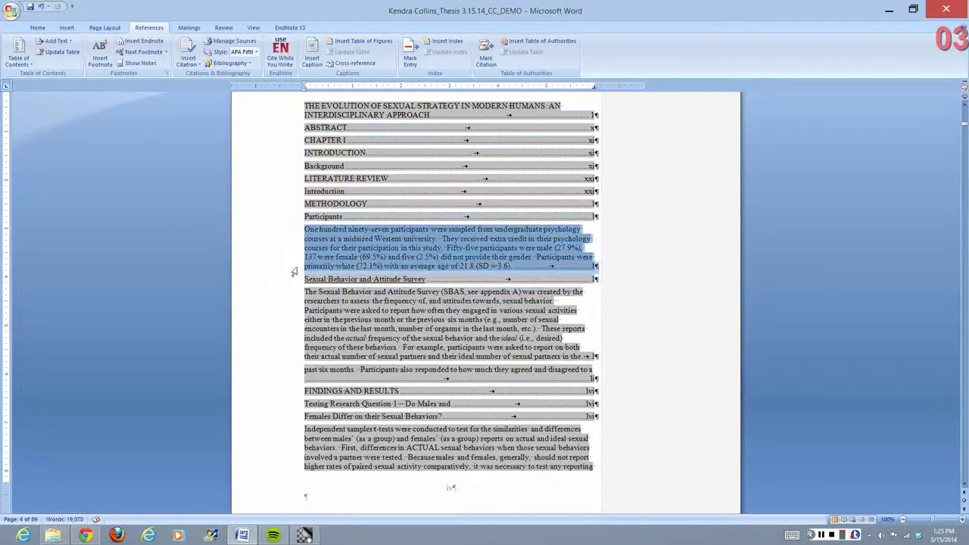
{"action": "key", "text": "Delete"}
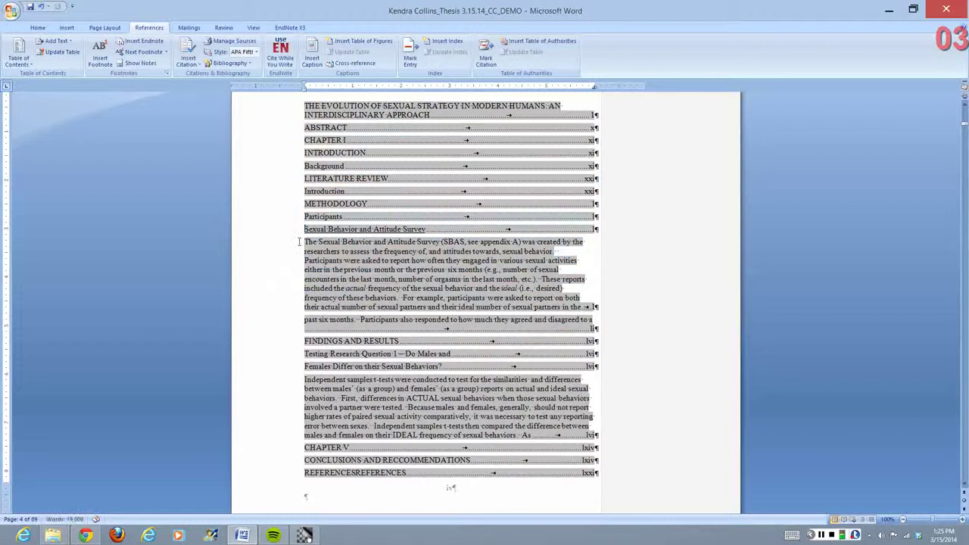
{"action": "left_click_drag", "start_coordinate": [295, 242], "coordinate": [299, 341]}
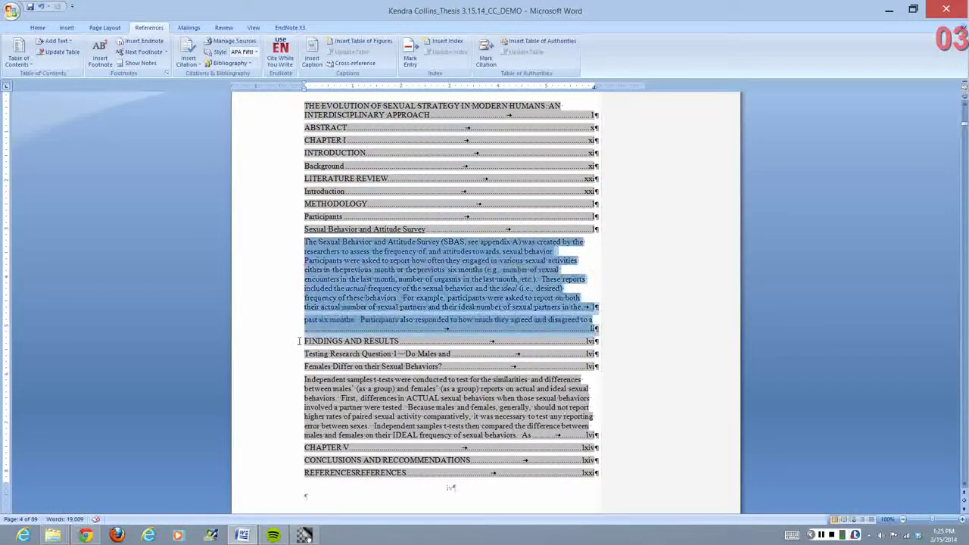
{"action": "key", "text": "Delete"}
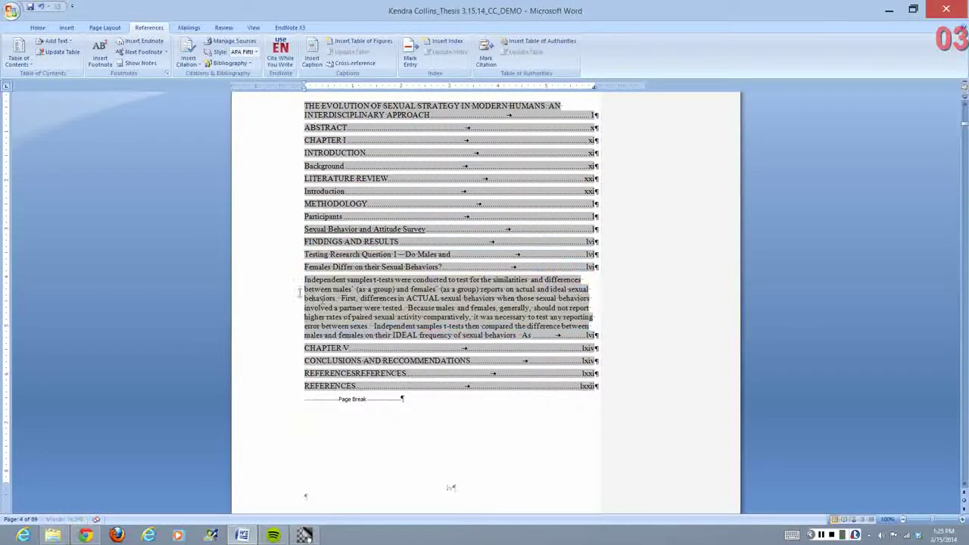
{"action": "left_click_drag", "start_coordinate": [293, 281], "coordinate": [294, 335]}
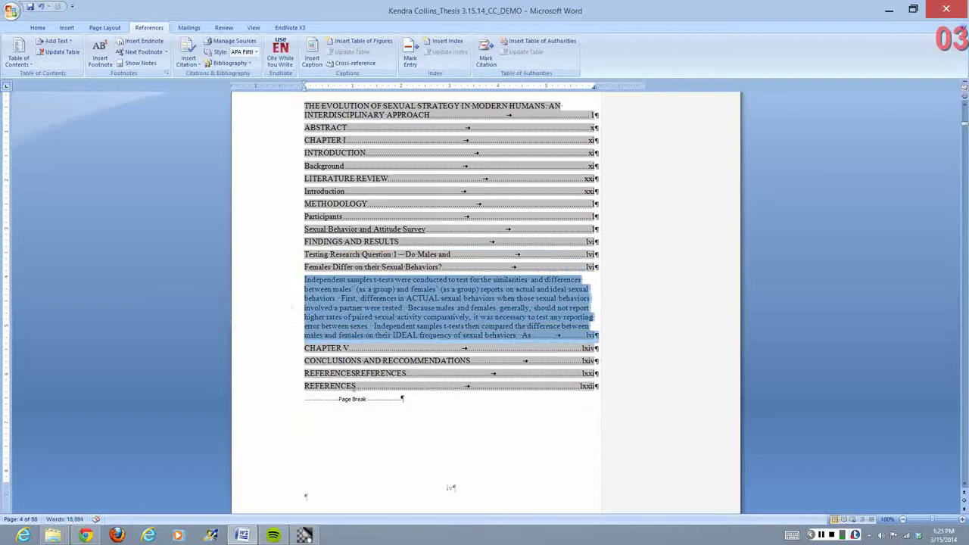
{"action": "key", "text": "Delete"}
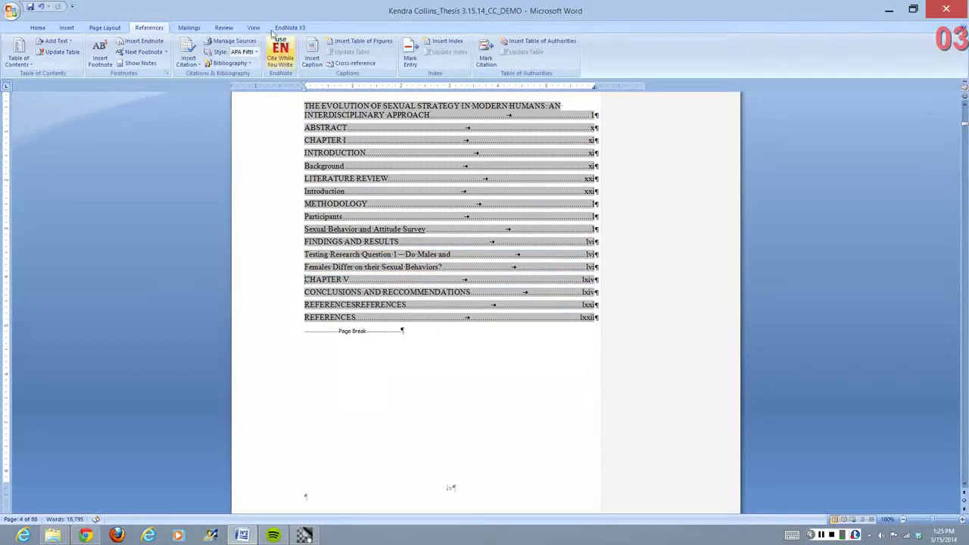
Delete the whole table of contents below the TABLE OF CONTENTS title, leaving an empty paragraph, and try to update the table.
{"action": "scroll", "coordinate": [295, 135], "scroll_direction": "up", "scroll_amount": 1}
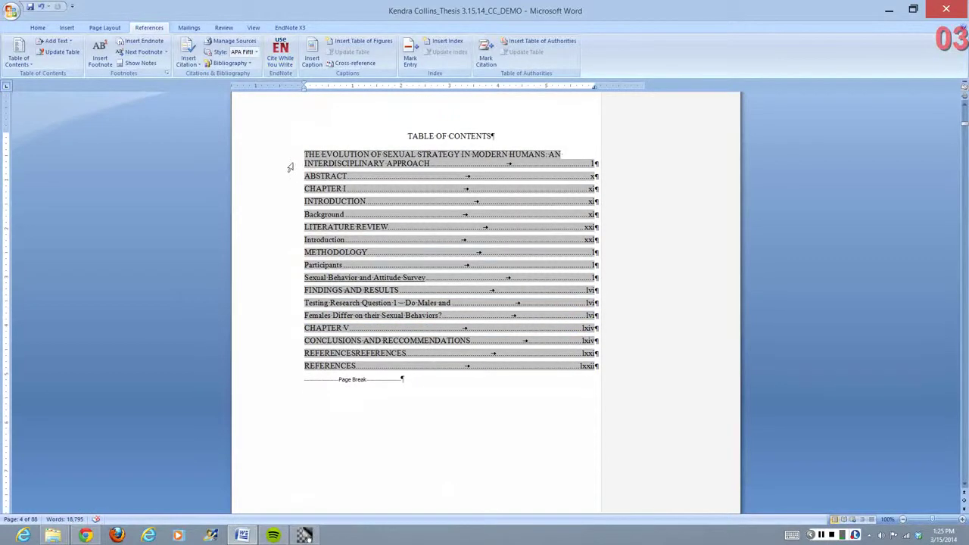
{"action": "left_click_drag", "start_coordinate": [290, 165], "coordinate": [278, 367]}
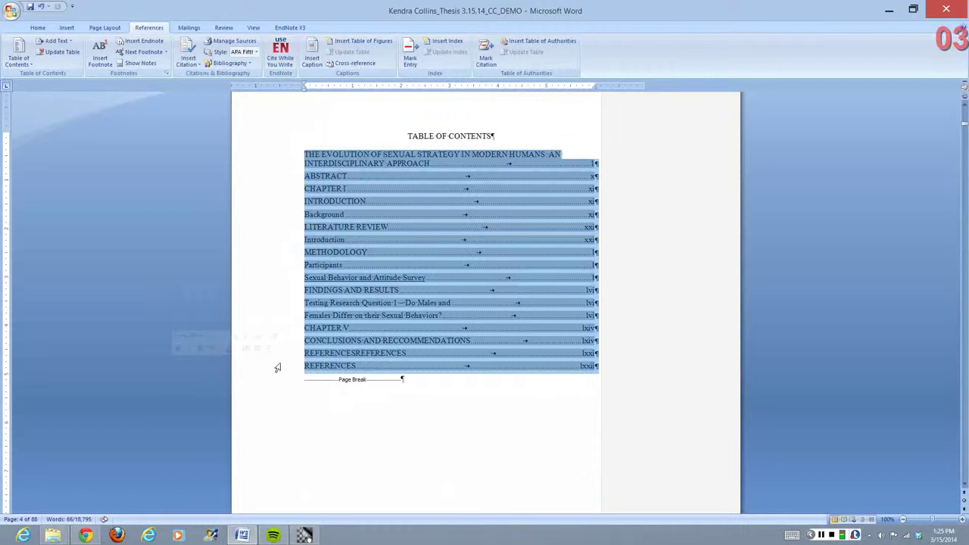
{"action": "key", "text": "Delete"}
{"action": "key", "text": "Return"}
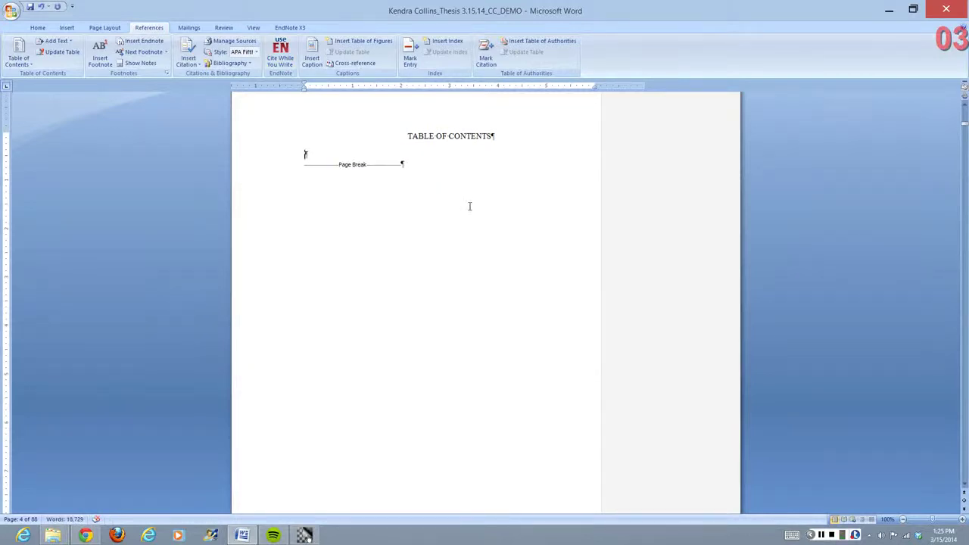
{"action": "left_click", "coordinate": [58, 51]}
{"action": "left_click", "coordinate": [475, 301]}
Mark the PUBLICATION RIGHTS heading as Level 1 text for the table of contents.
{"action": "scroll", "coordinate": [393, 194], "scroll_direction": "up", "scroll_amount": 15}
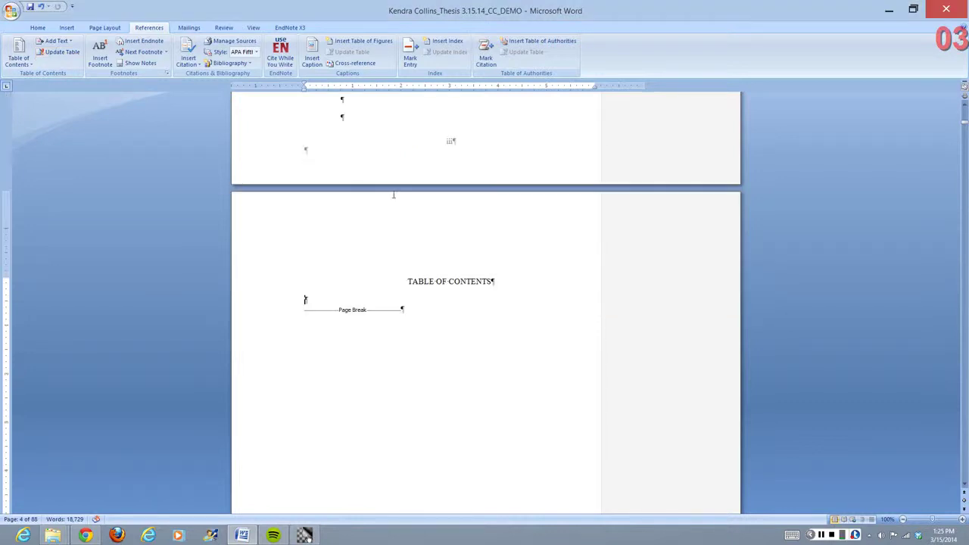
{"action": "scroll", "coordinate": [413, 249], "scroll_direction": "up", "scroll_amount": 10}
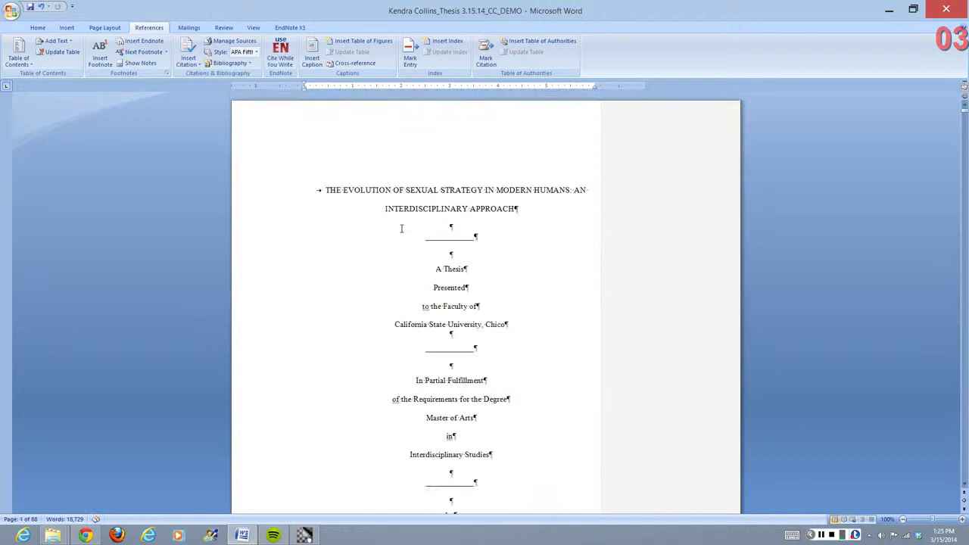
{"action": "scroll", "coordinate": [401, 227], "scroll_direction": "down", "scroll_amount": 15}
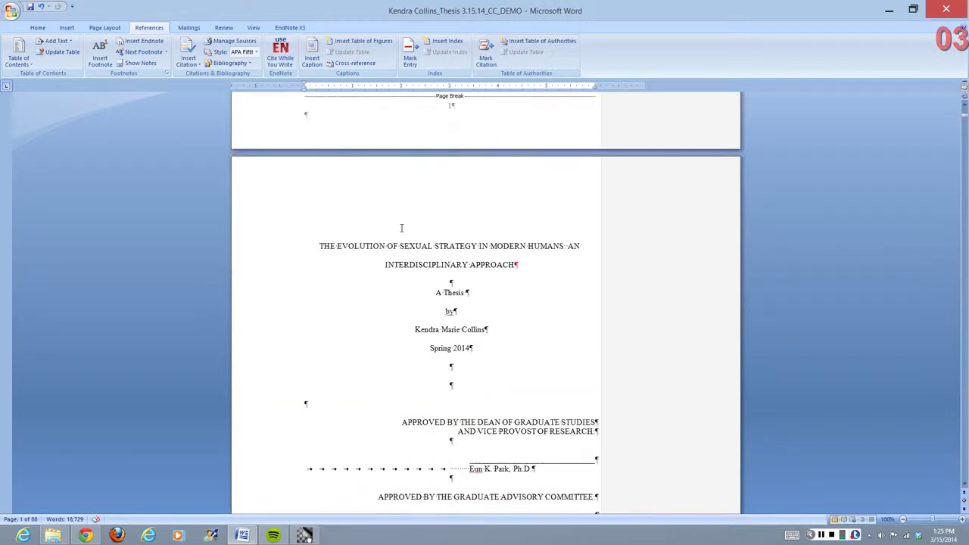
{"action": "scroll", "coordinate": [401, 227], "scroll_direction": "down", "scroll_amount": 3}
{"action": "scroll", "coordinate": [379, 240], "scroll_direction": "down", "scroll_amount": 5}
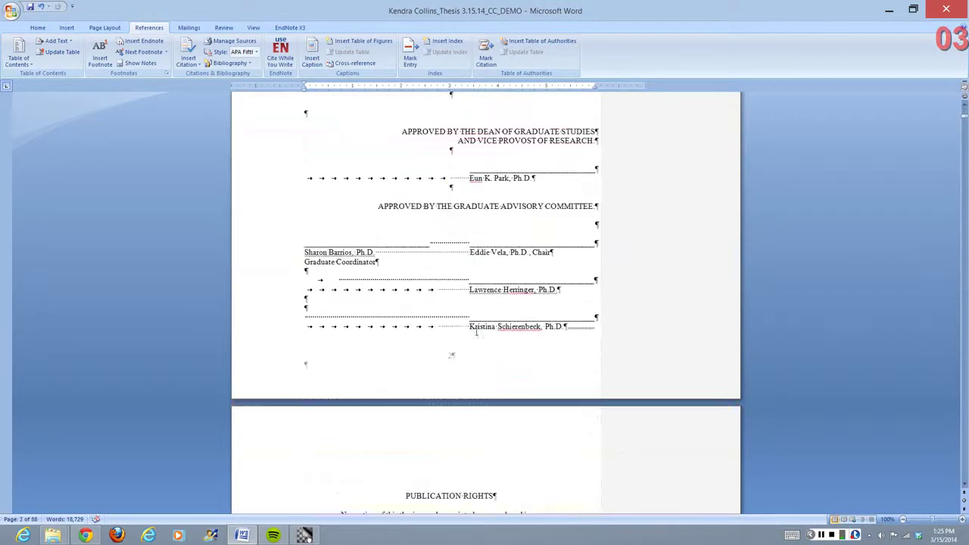
{"action": "scroll", "coordinate": [476, 332], "scroll_direction": "down", "scroll_amount": 6}
{"action": "left_click_drag", "start_coordinate": [494, 254], "coordinate": [449, 253]}
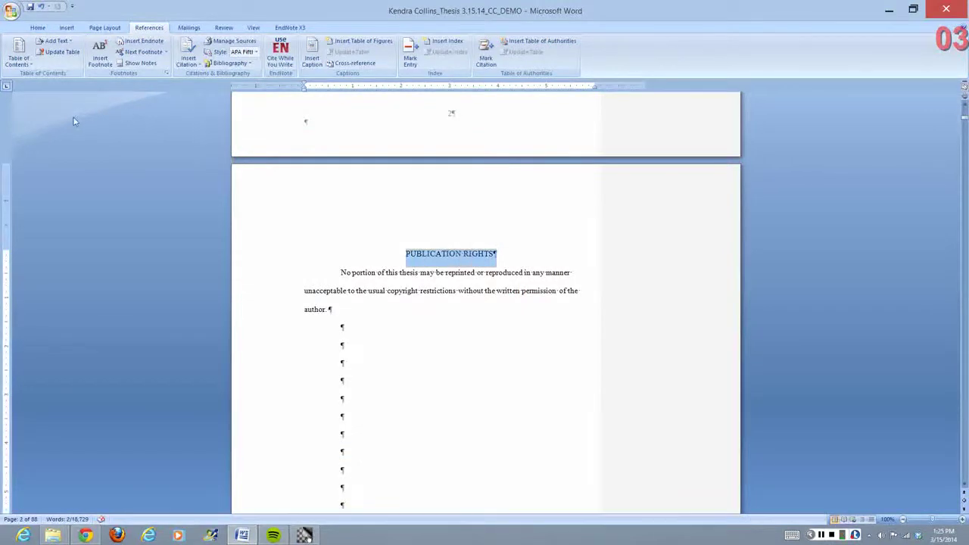
{"action": "left_click", "coordinate": [67, 43]}
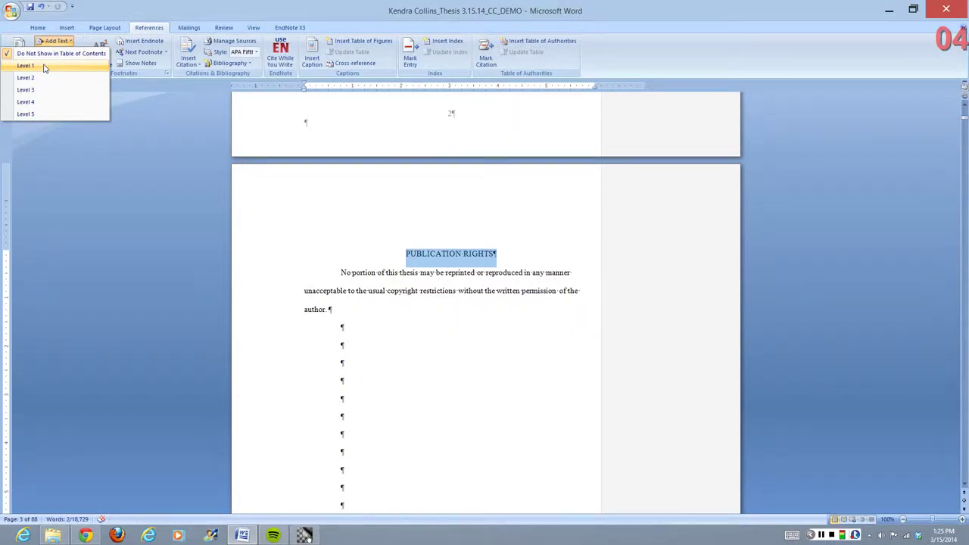
{"action": "left_click", "coordinate": [44, 66]}
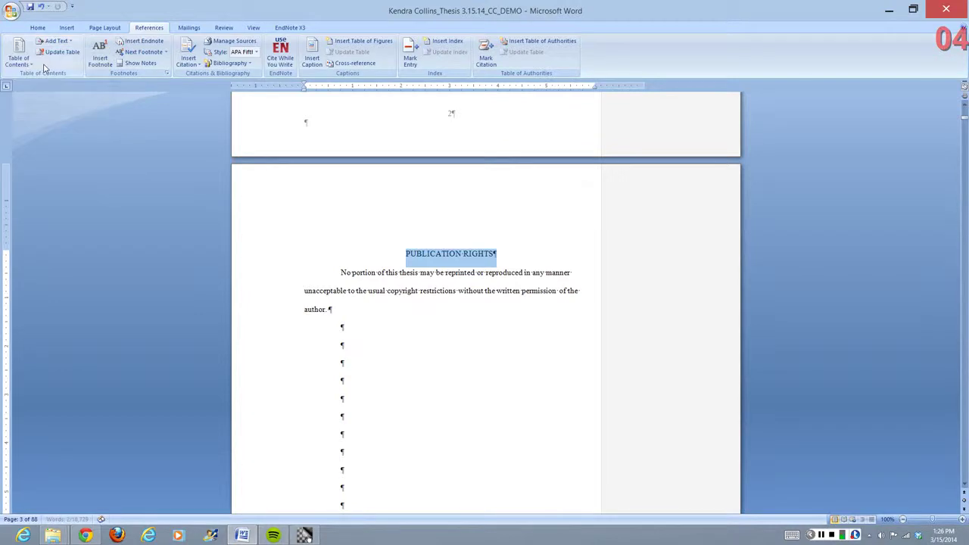
Reapply table of contents Level 1 to the PUBLICATION RIGHTS heading.
{"action": "scroll", "coordinate": [451, 256], "scroll_direction": "down", "scroll_amount": 6}
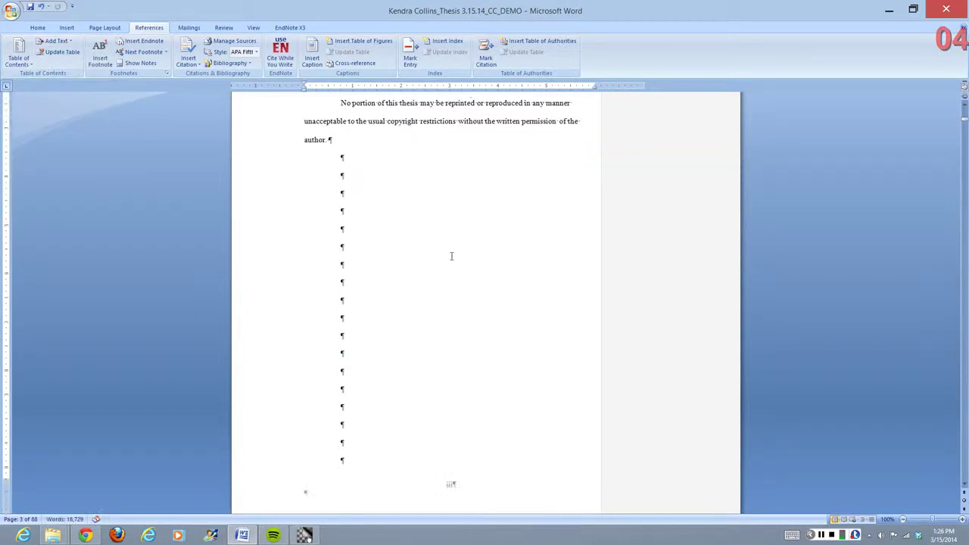
{"action": "scroll", "coordinate": [452, 256], "scroll_direction": "down", "scroll_amount": 6}
{"action": "scroll", "coordinate": [451, 256], "scroll_direction": "up", "scroll_amount": 4}
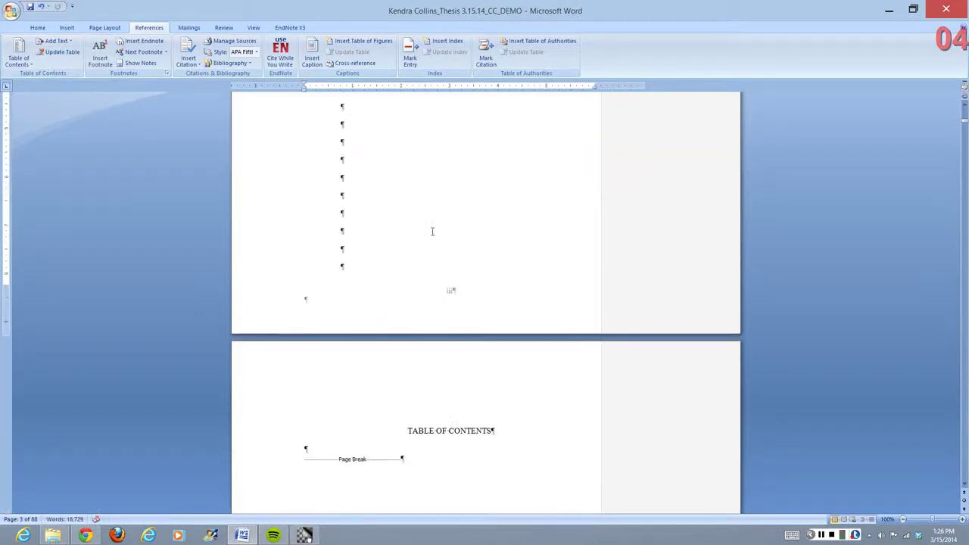
{"action": "scroll", "coordinate": [420, 195], "scroll_direction": "up", "scroll_amount": 10}
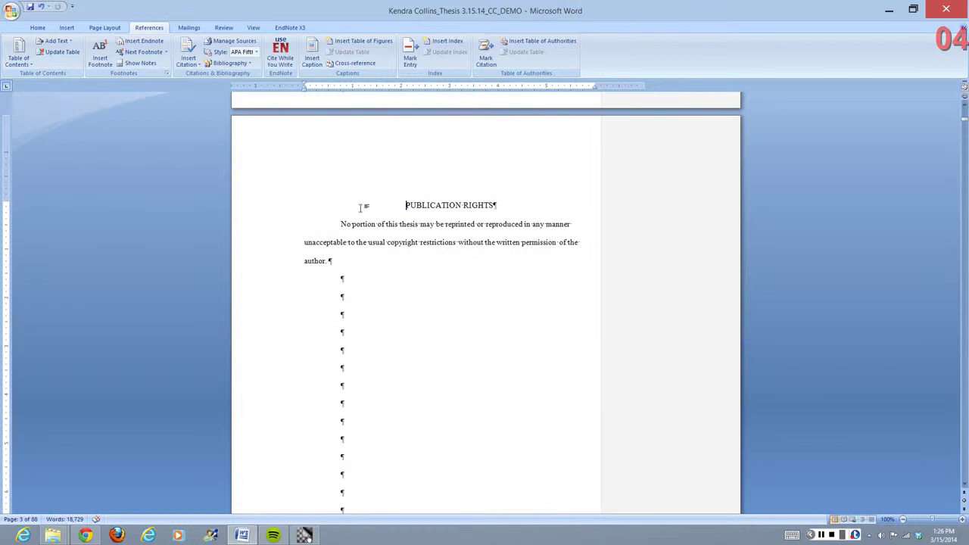
{"action": "left_click_drag", "start_coordinate": [510, 208], "coordinate": [414, 204]}
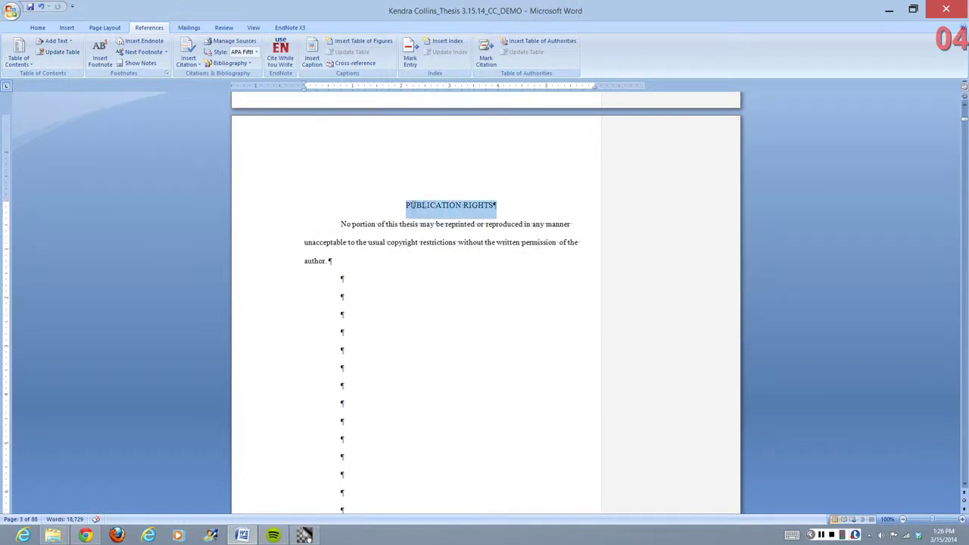
{"action": "left_click", "coordinate": [54, 42]}
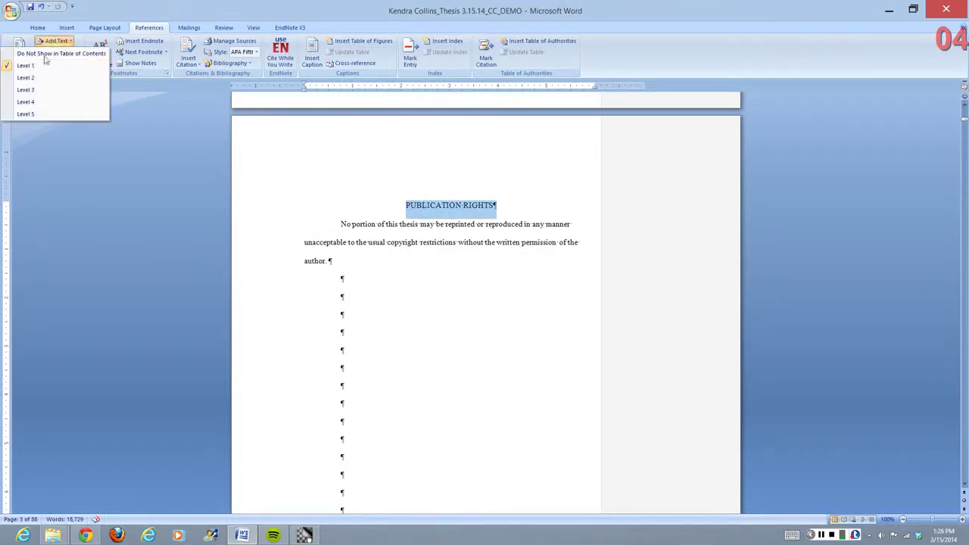
{"action": "left_click", "coordinate": [34, 65]}
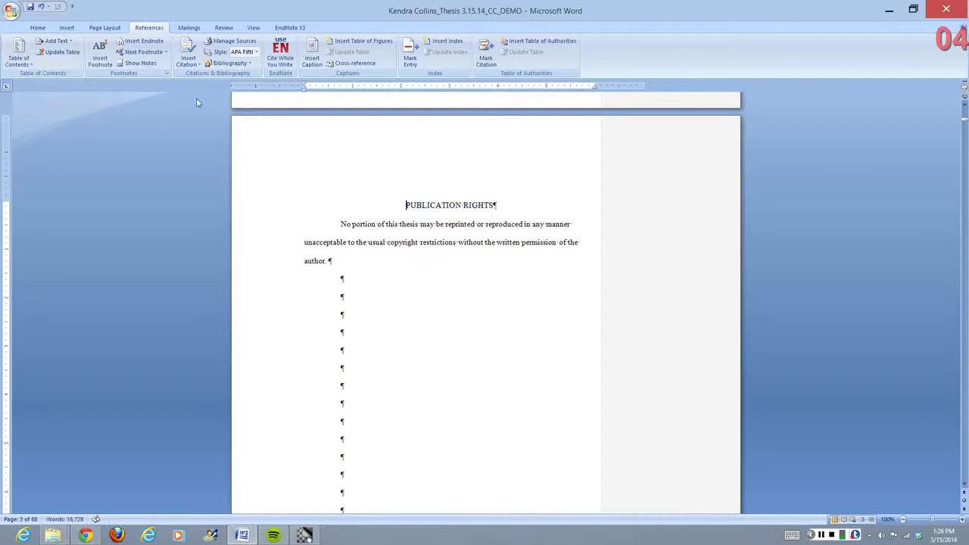
Try to update the table of contents from the PUBLICATION RIGHTS heading and from the empty line below the TABLE OF CONTENTS title.
{"action": "left_click", "coordinate": [62, 51]}
{"action": "left_click", "coordinate": [484, 306]}
{"action": "left_click", "coordinate": [17, 63]}
{"action": "left_click", "coordinate": [354, 218]}
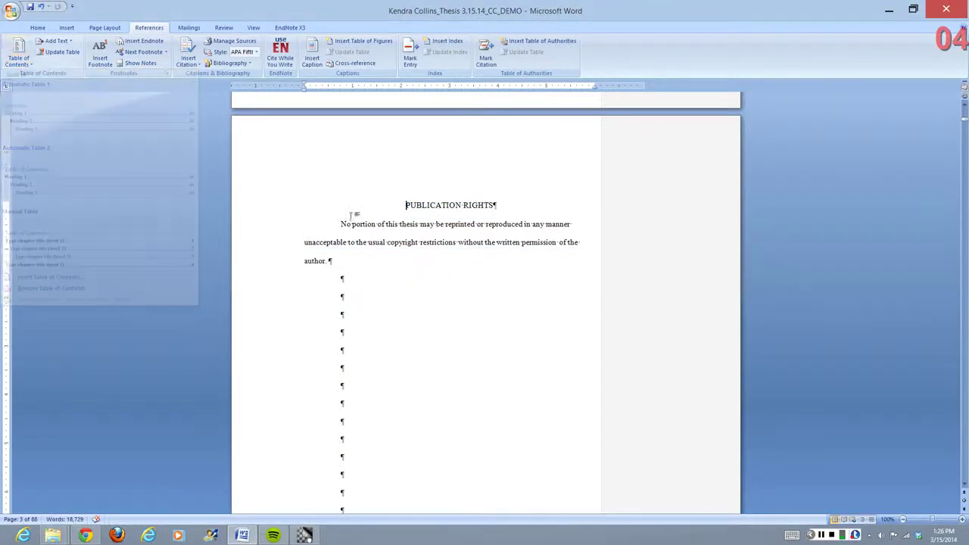
{"action": "scroll", "coordinate": [459, 315], "scroll_direction": "down", "scroll_amount": 15}
{"action": "left_click", "coordinate": [292, 327]}
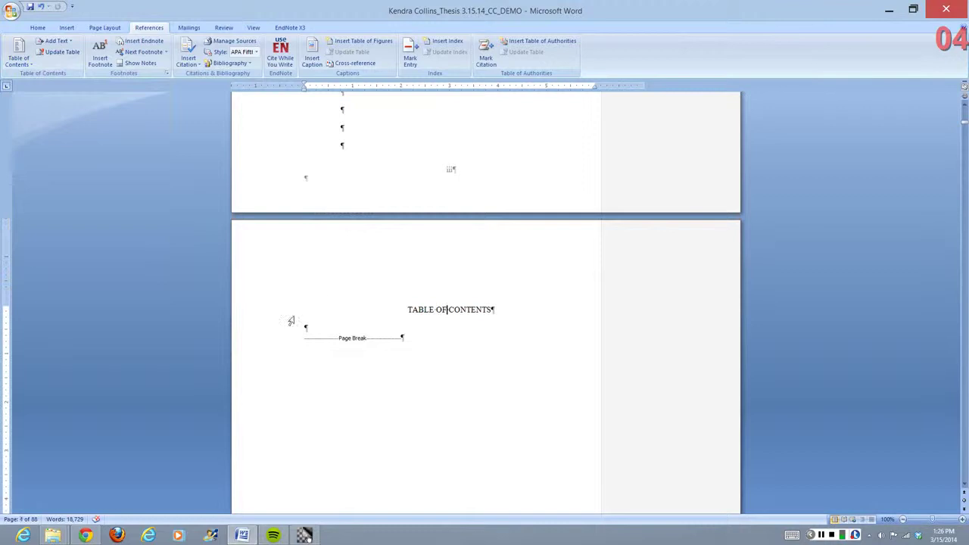
{"action": "left_click", "coordinate": [58, 51]}
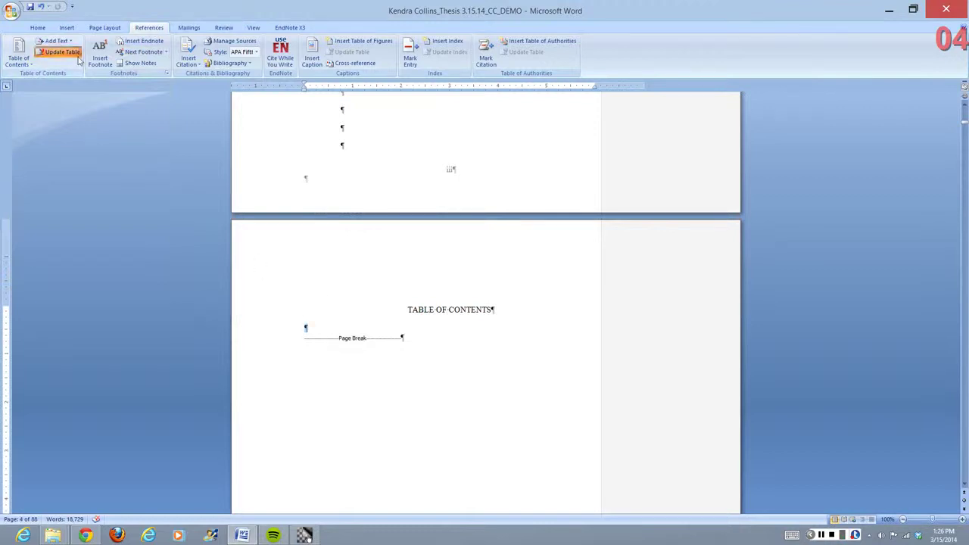
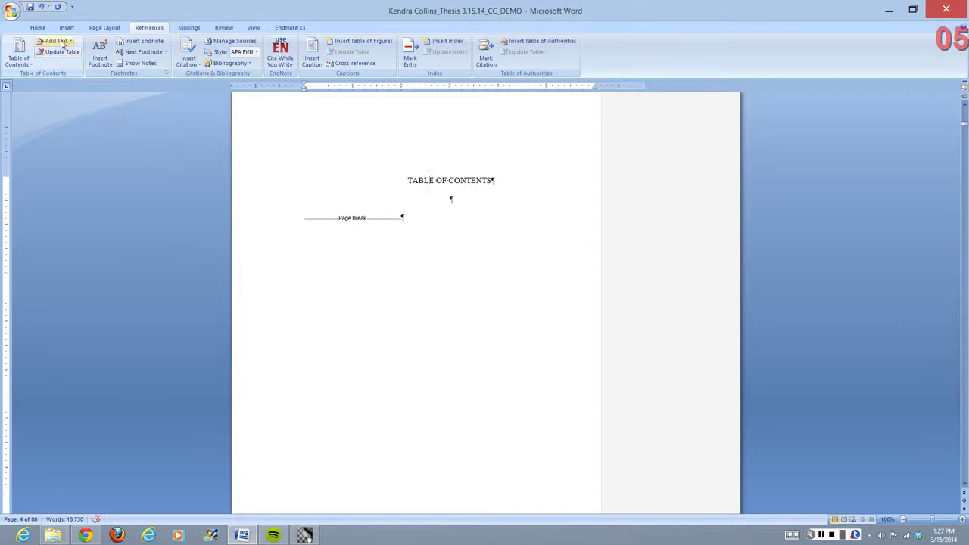
{"action": "left_click", "coordinate": [56, 41]}
{"action": "left_click", "coordinate": [56, 41]}
{"action": "left_click", "coordinate": [60, 51]}
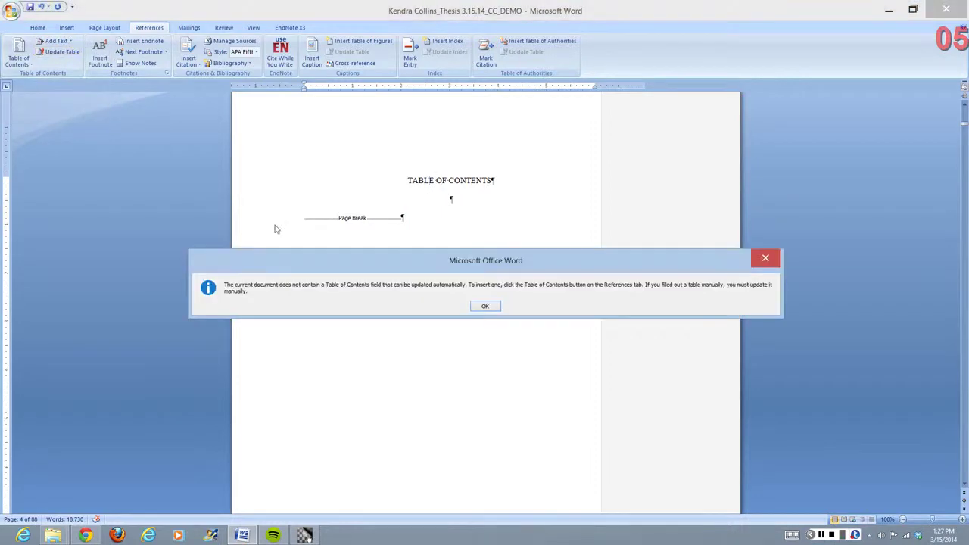
{"action": "left_click", "coordinate": [485, 306]}
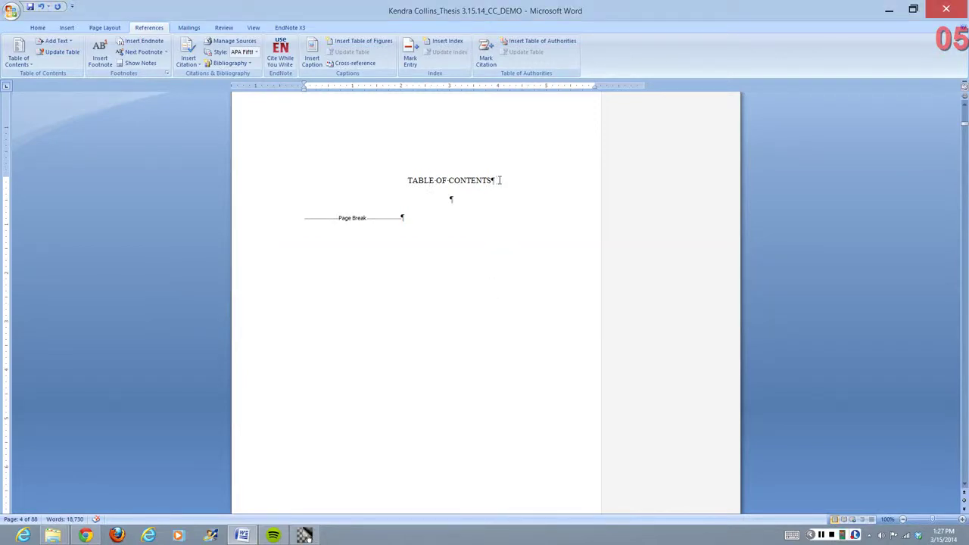
Insert the built-in Automatic Table 1 table of contents directly below the TABLE OF CONTENTS title and review its entries.
{"action": "scroll", "coordinate": [498, 179], "scroll_direction": "down", "scroll_amount": 10}
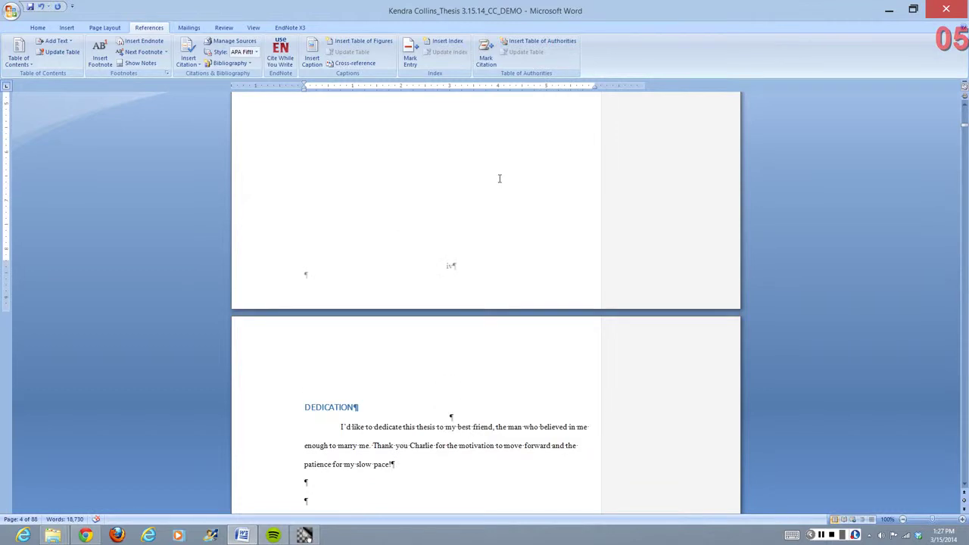
{"action": "scroll", "coordinate": [499, 179], "scroll_direction": "up", "scroll_amount": 10}
{"action": "left_click", "coordinate": [502, 134]}
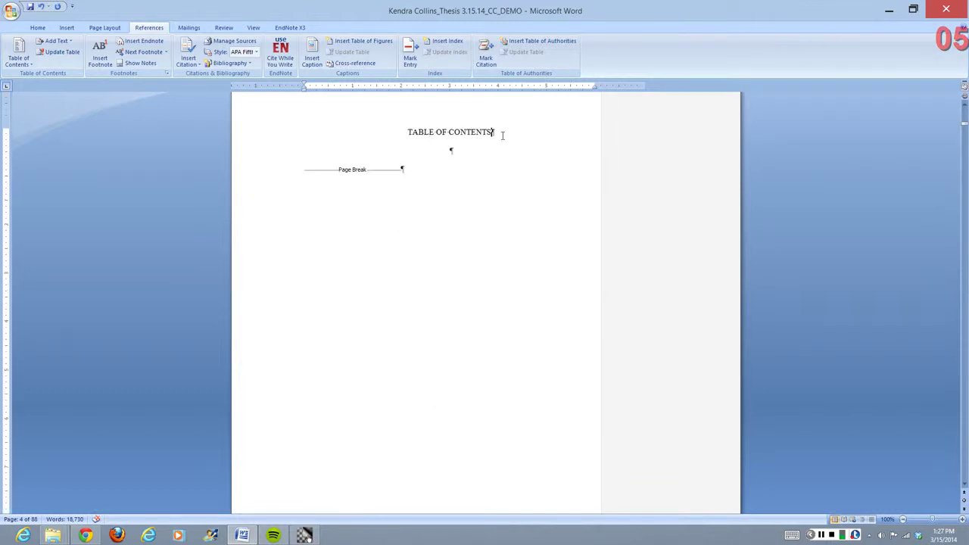
{"action": "left_click", "coordinate": [18, 60]}
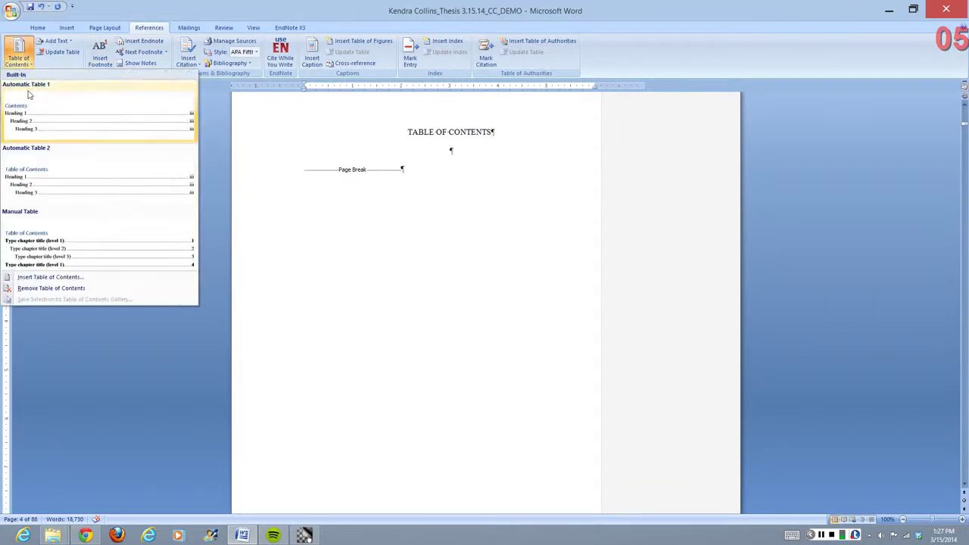
{"action": "left_click", "coordinate": [30, 96]}
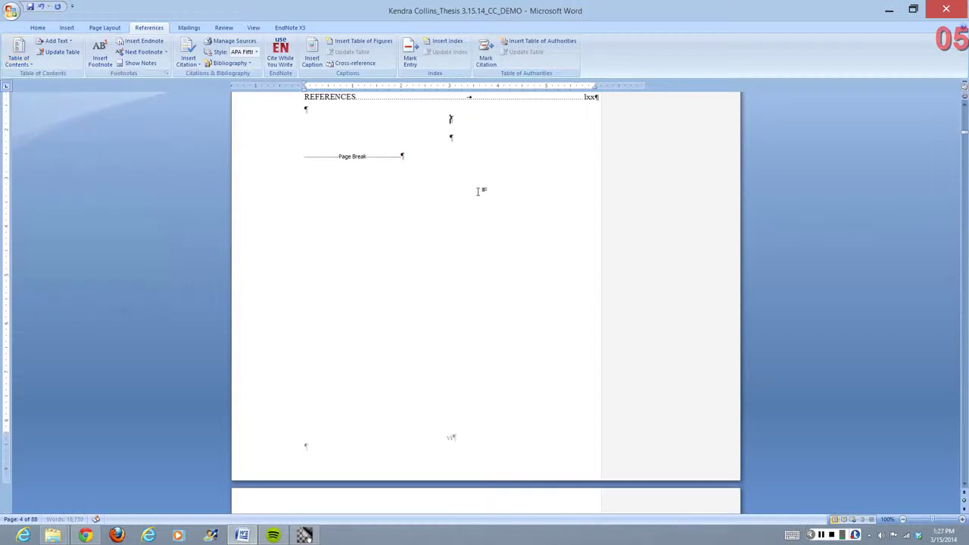
{"action": "scroll", "coordinate": [478, 190], "scroll_direction": "up", "scroll_amount": 5}
{"action": "scroll", "coordinate": [502, 221], "scroll_direction": "up", "scroll_amount": 10}
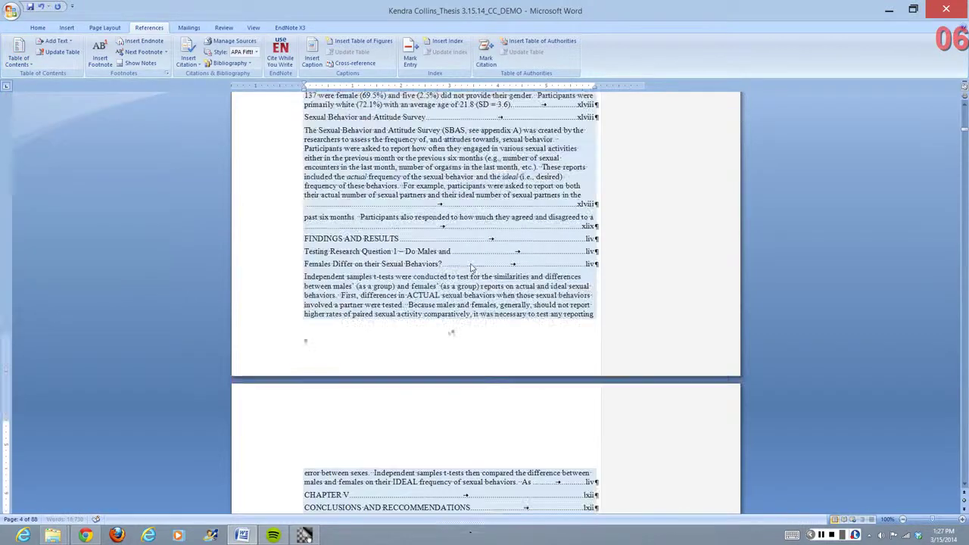
{"action": "scroll", "coordinate": [470, 263], "scroll_direction": "up", "scroll_amount": 10}
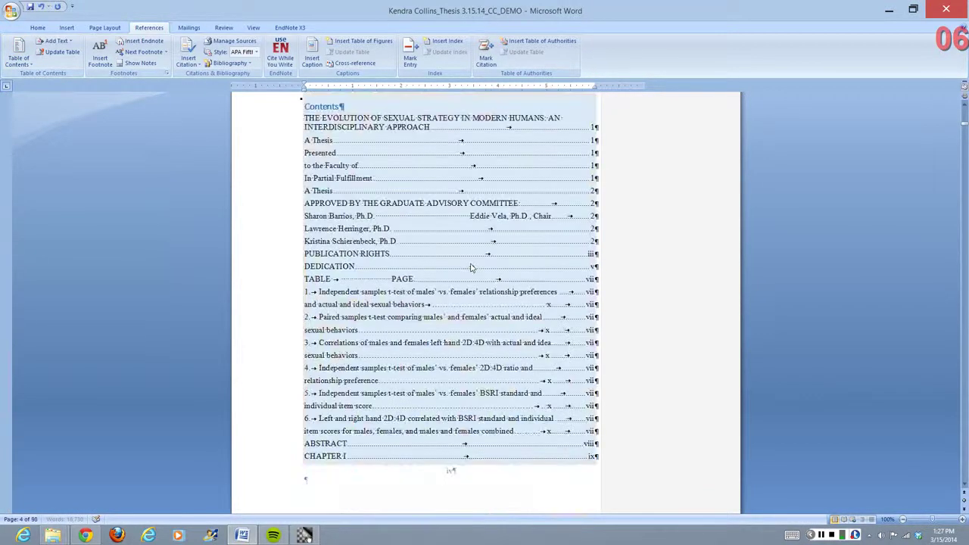
{"action": "scroll", "coordinate": [470, 266], "scroll_direction": "up", "scroll_amount": 3}
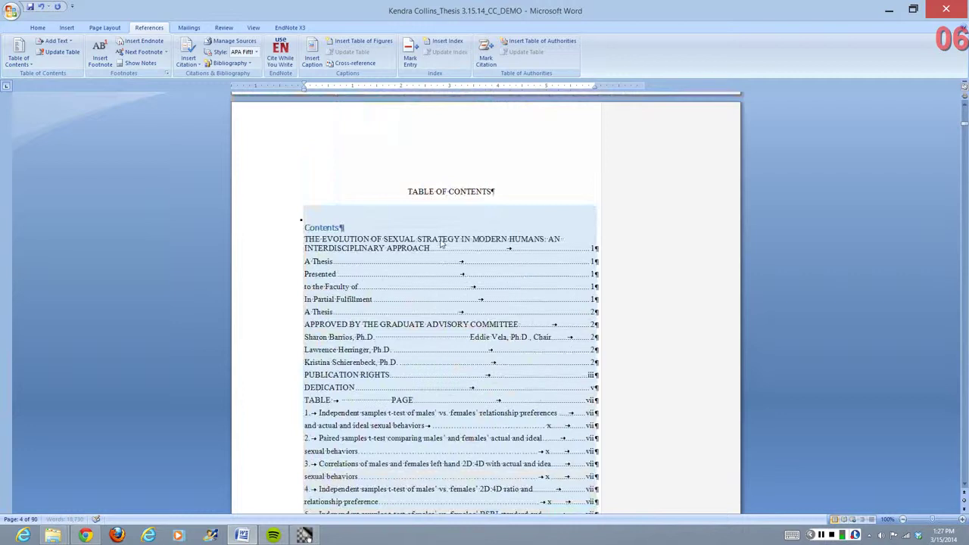
Replace the inserted table of contents with the built-in Automatic Table 2 and review its entries.
{"action": "key", "text": "Delete"}
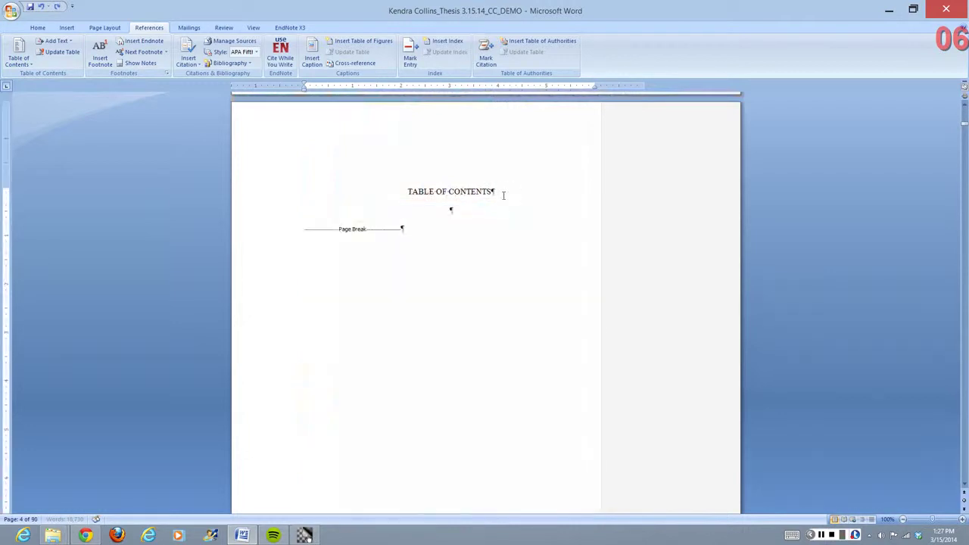
{"action": "left_click", "coordinate": [23, 64]}
{"action": "left_click", "coordinate": [37, 167]}
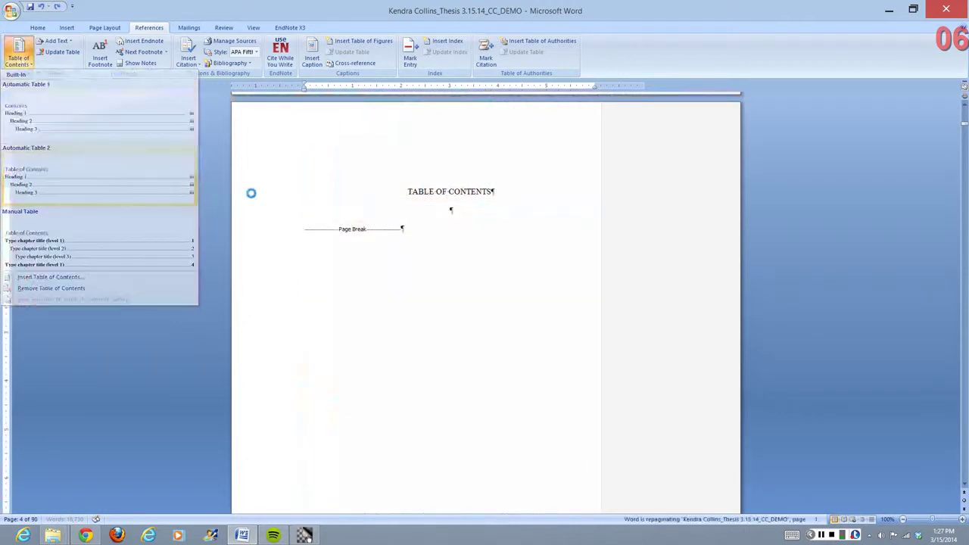
{"action": "scroll", "coordinate": [459, 281], "scroll_direction": "up", "scroll_amount": 10}
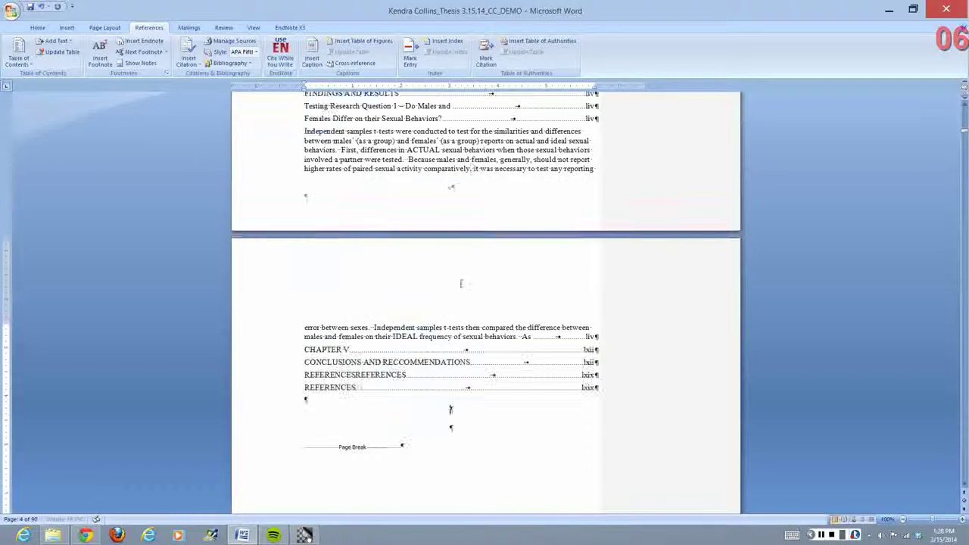
{"action": "scroll", "coordinate": [470, 335], "scroll_direction": "up", "scroll_amount": 1}
{"action": "scroll", "coordinate": [472, 336], "scroll_direction": "up", "scroll_amount": 5}
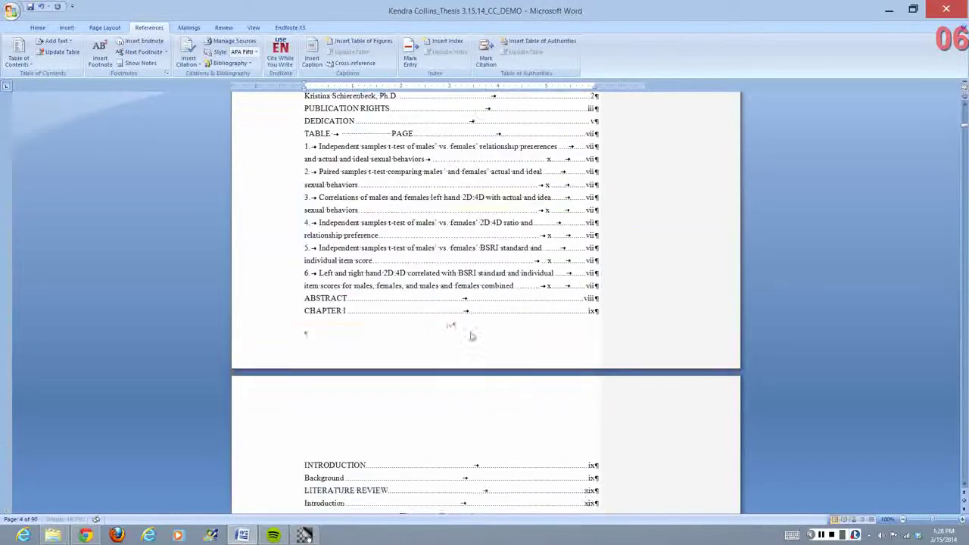
{"action": "scroll", "coordinate": [470, 335], "scroll_direction": "up", "scroll_amount": 4}
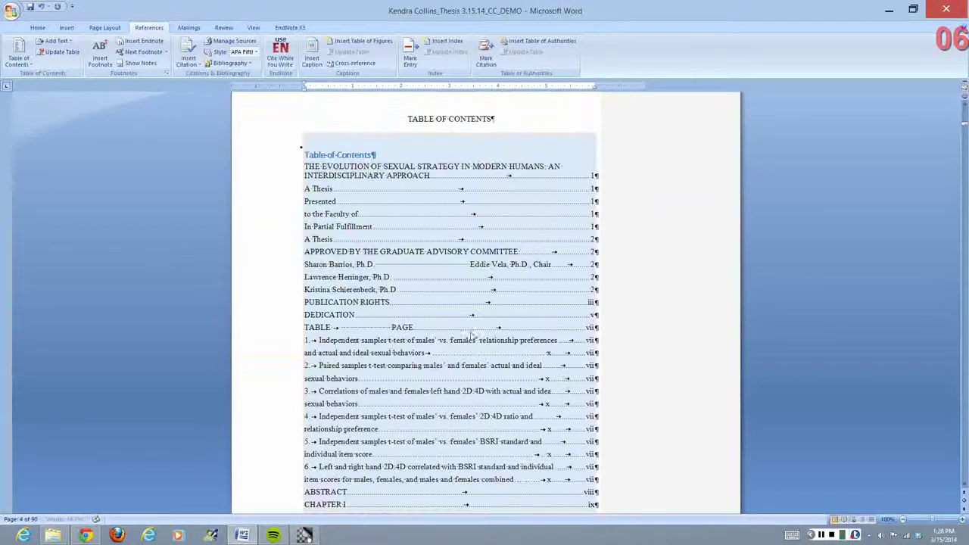
Delete the table of contents entries from the thesis title down through the Findings and Results entries, keeping those from CHAPTER V onward.
{"action": "left_click", "coordinate": [338, 174]}
{"action": "left_click", "coordinate": [297, 156]}
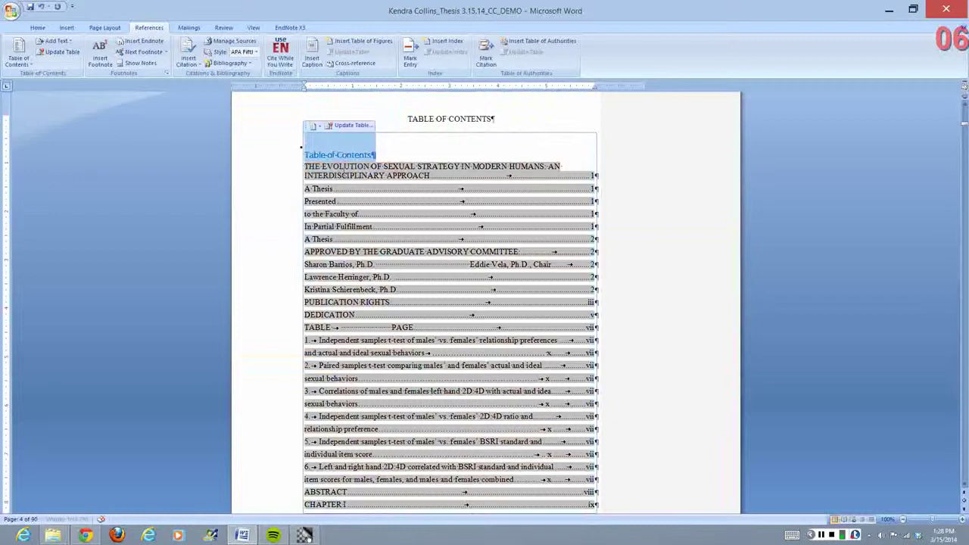
{"action": "left_click", "coordinate": [342, 173]}
{"action": "left_click_drag", "start_coordinate": [305, 166], "coordinate": [454, 428]}
{"action": "left_click_drag", "start_coordinate": [454, 507], "coordinate": [454, 457]}
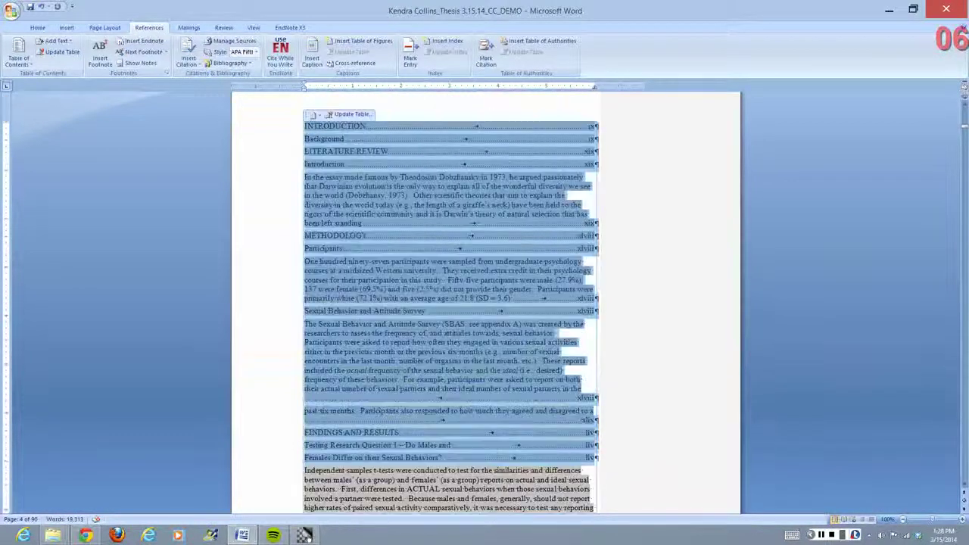
{"action": "key", "text": "Delete"}
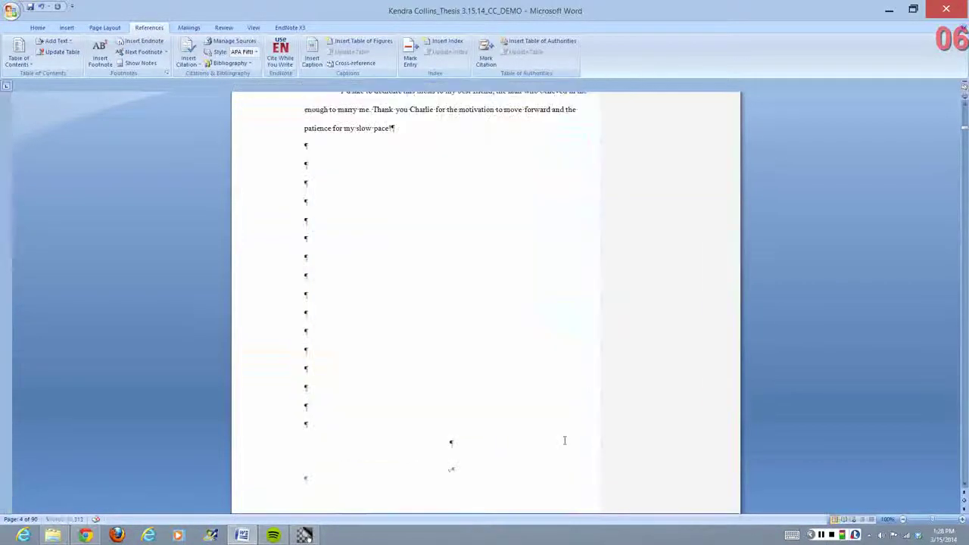
{"action": "scroll", "coordinate": [564, 435], "scroll_direction": "up", "scroll_amount": 4}
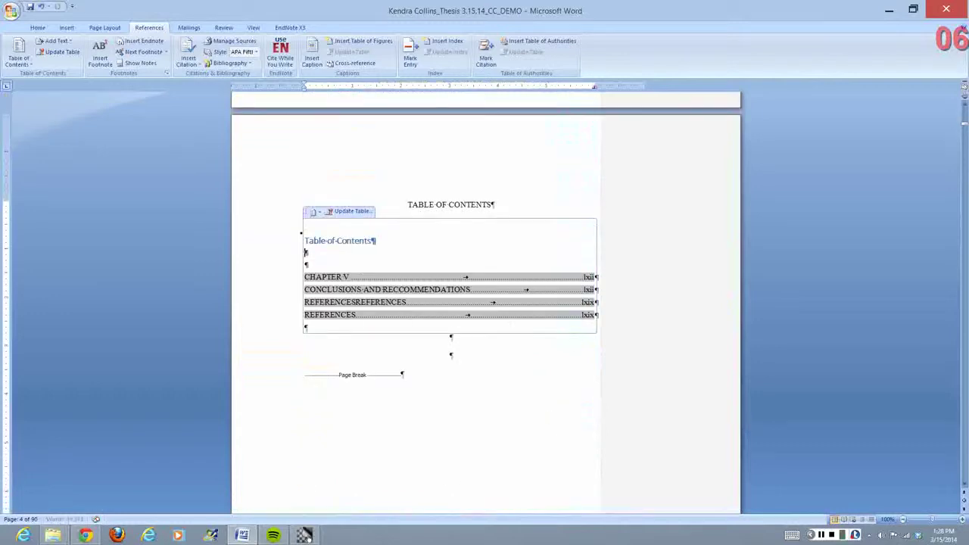
Delete the remaining entries from CHAPTER V to REFERENCES and the surplus blank lines inside the table of contents.
{"action": "left_click_drag", "start_coordinate": [340, 326], "coordinate": [305, 277]}
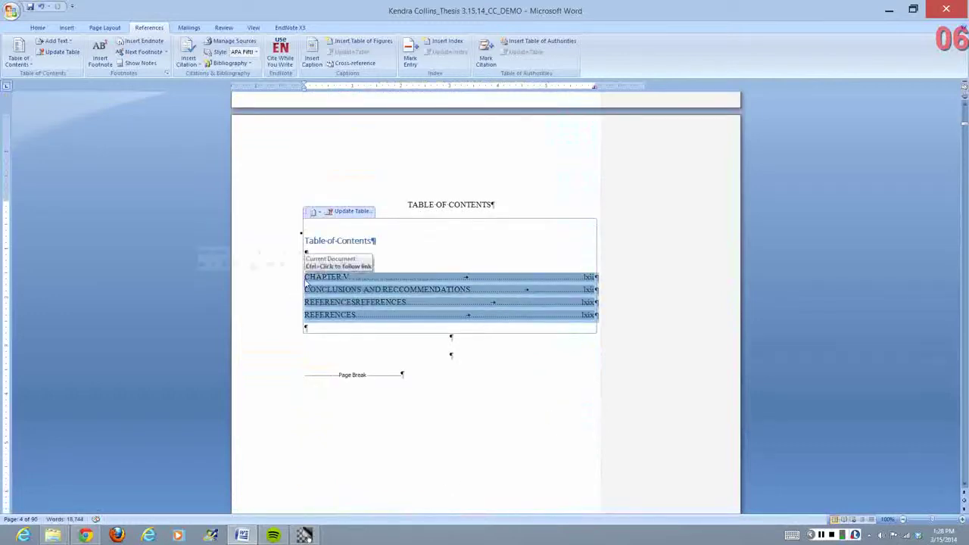
{"action": "key", "text": "Delete"}
{"action": "key", "text": "BackSpace"}
{"action": "key", "text": "BackSpace"}
{"action": "key", "text": "BackSpace"}
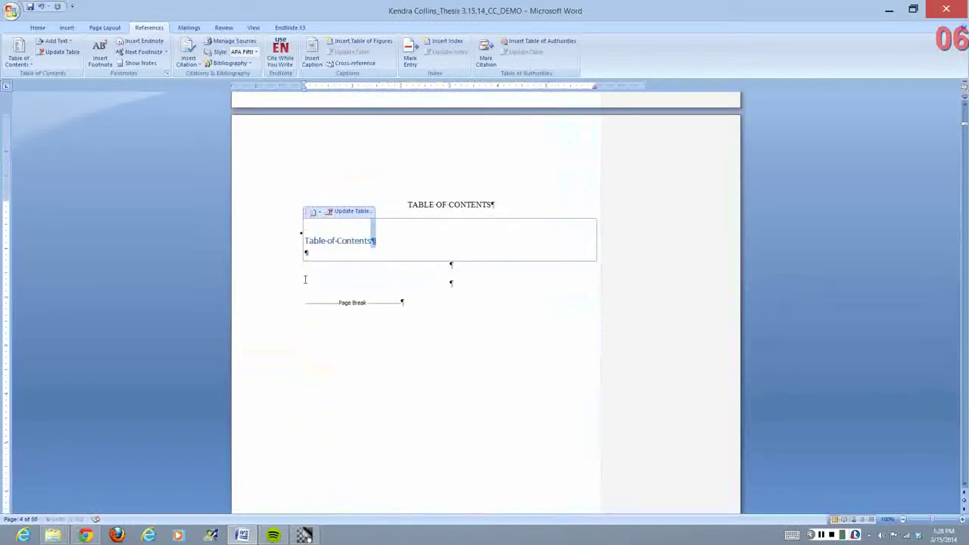
{"action": "key", "text": "Down"}
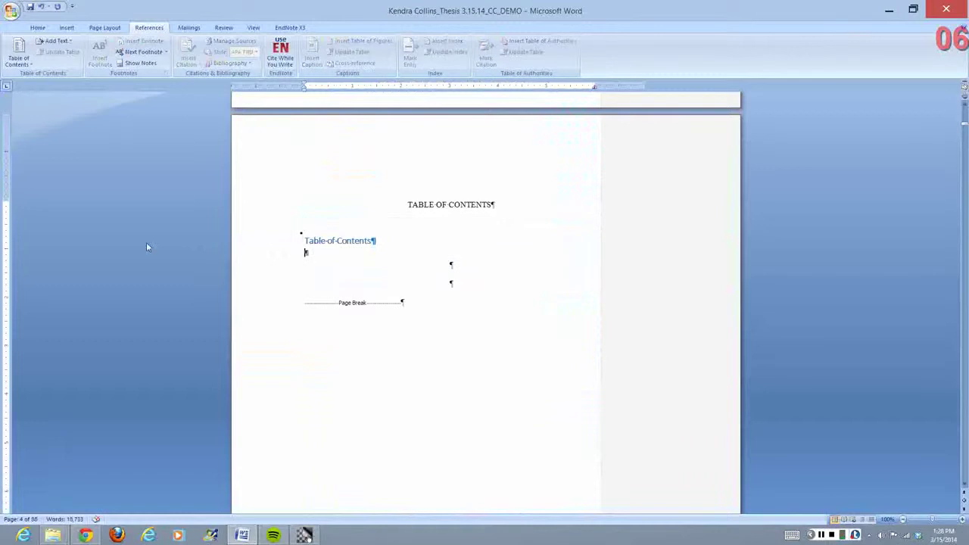
Delete the original centred TABLE OF CONTENTS title above the inserted table, keeping the table's own blue heading.
{"action": "left_click", "coordinate": [279, 215]}
{"action": "key", "text": "Delete"}
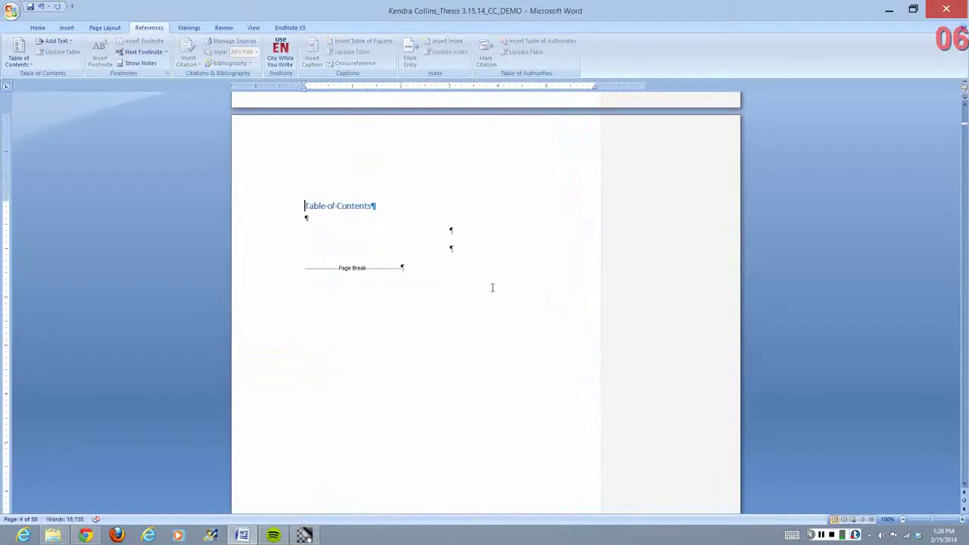
{"action": "left_click", "coordinate": [283, 210]}
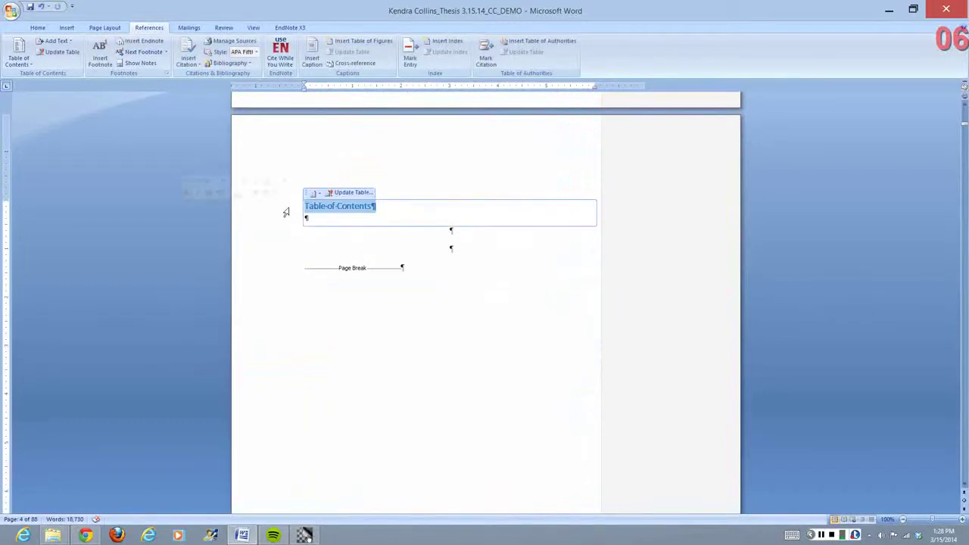
{"action": "left_click", "coordinate": [394, 206]}
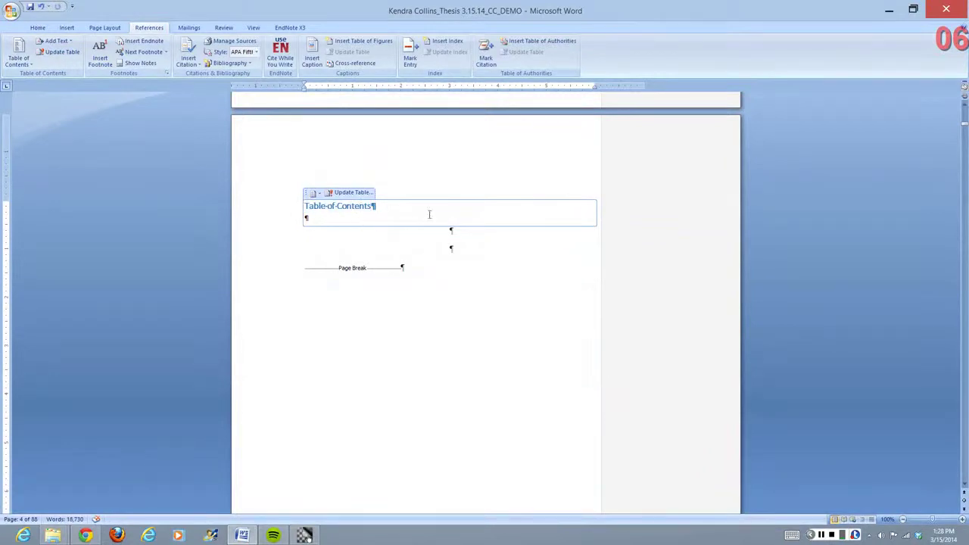
Reapply table of contents Level 1 to the PUBLICATION RIGHTS heading and update the table of contents.
{"action": "scroll", "coordinate": [430, 215], "scroll_direction": "up", "scroll_amount": 10}
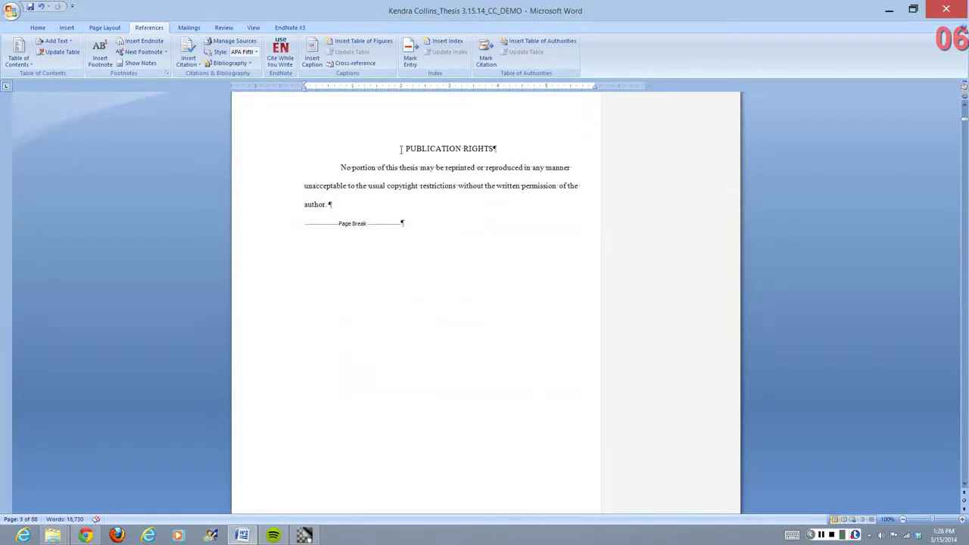
{"action": "left_click_drag", "start_coordinate": [400, 149], "coordinate": [496, 149]}
{"action": "left_click", "coordinate": [51, 42]}
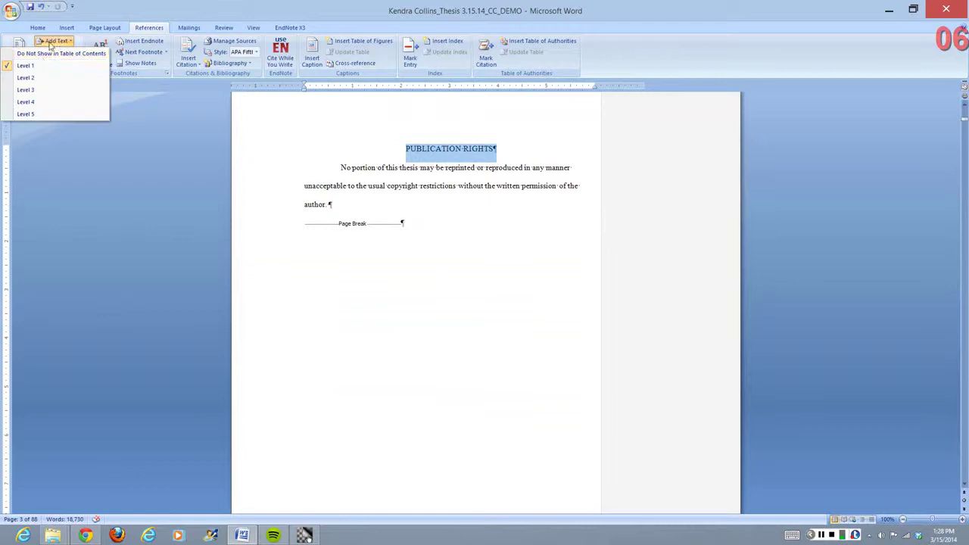
{"action": "left_click", "coordinate": [31, 67]}
{"action": "scroll", "coordinate": [443, 241], "scroll_direction": "down", "scroll_amount": 8}
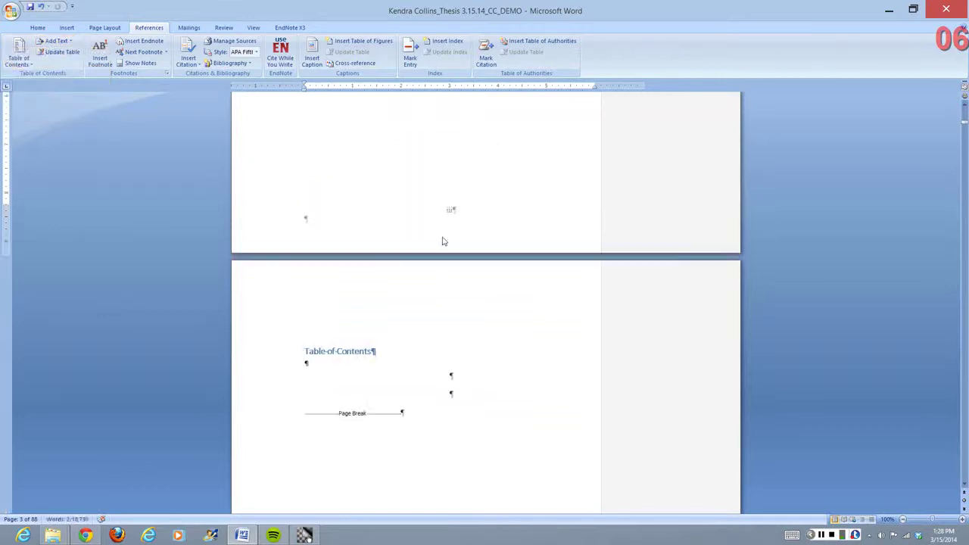
{"action": "left_click", "coordinate": [59, 51]}
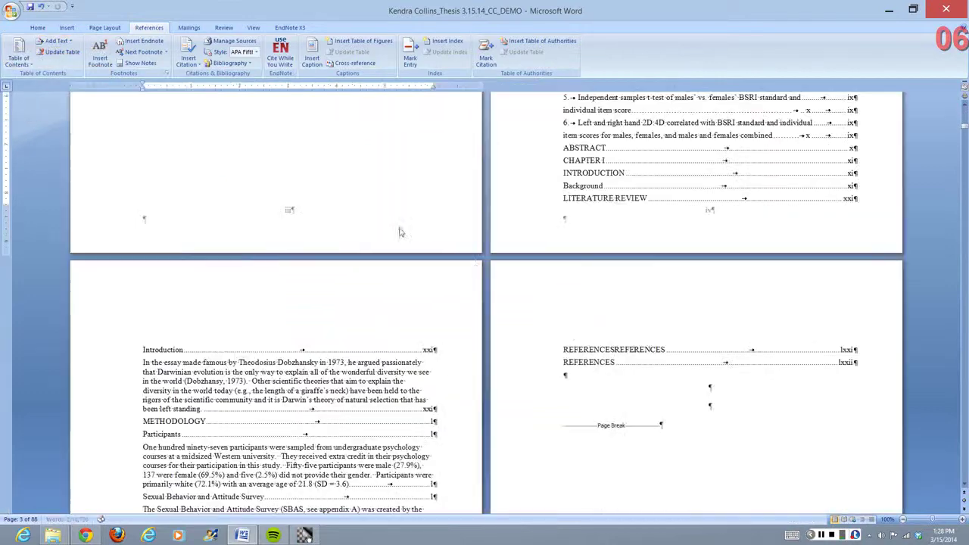
{"action": "left_click", "coordinate": [354, 300]}
Review the updated table of contents entries and the surrounding pages for headings that do or do not belong.
{"action": "scroll", "coordinate": [353, 301], "scroll_direction": "down", "scroll_amount": 10}
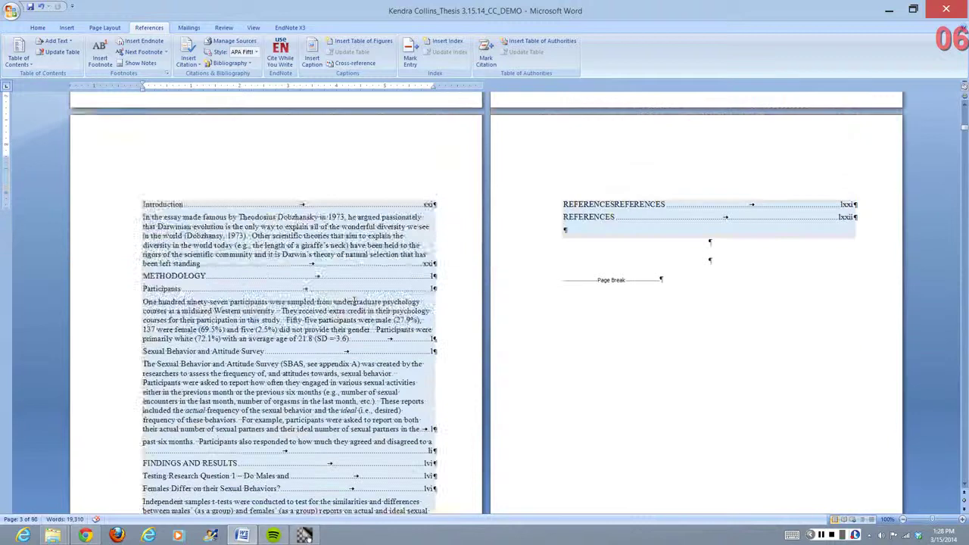
{"action": "scroll", "coordinate": [353, 302], "scroll_direction": "down", "scroll_amount": 5}
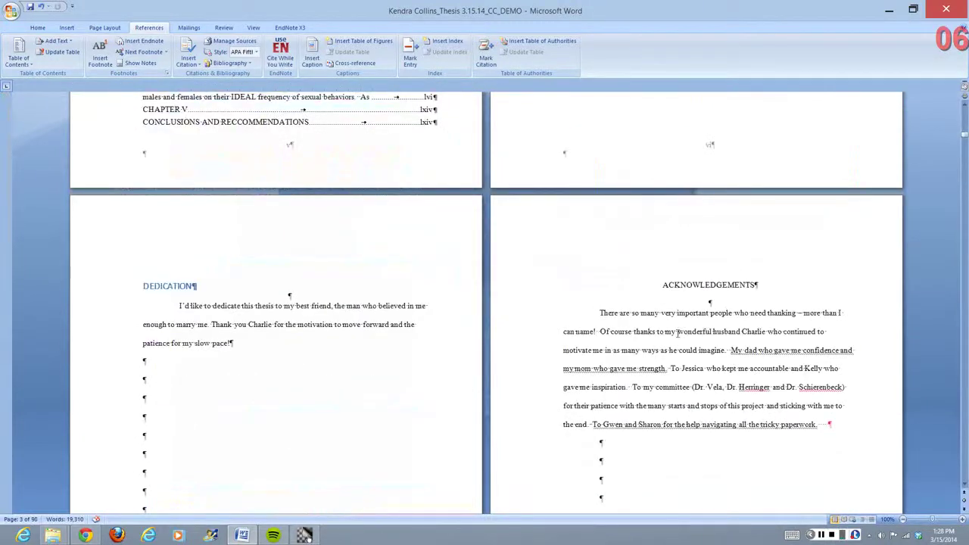
{"action": "scroll", "coordinate": [677, 331], "scroll_direction": "up", "scroll_amount": 10}
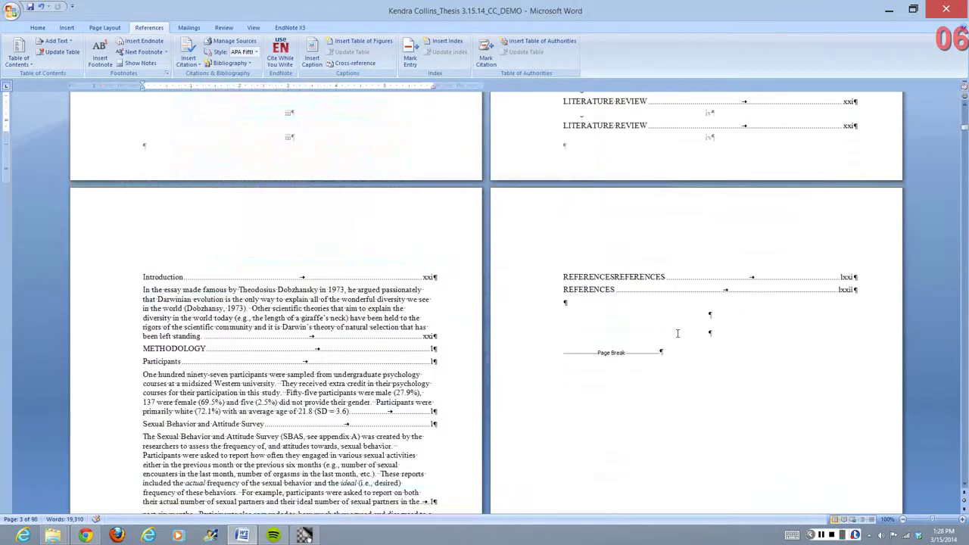
{"action": "scroll", "coordinate": [677, 333], "scroll_direction": "up", "scroll_amount": 10}
{"action": "scroll", "coordinate": [621, 259], "scroll_direction": "up", "scroll_amount": 8}
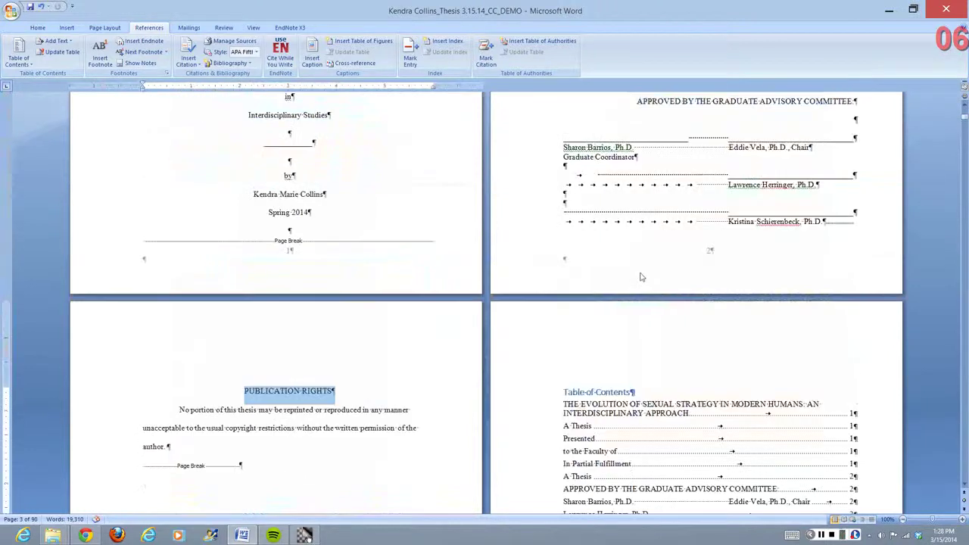
{"action": "scroll", "coordinate": [640, 276], "scroll_direction": "down", "scroll_amount": 3}
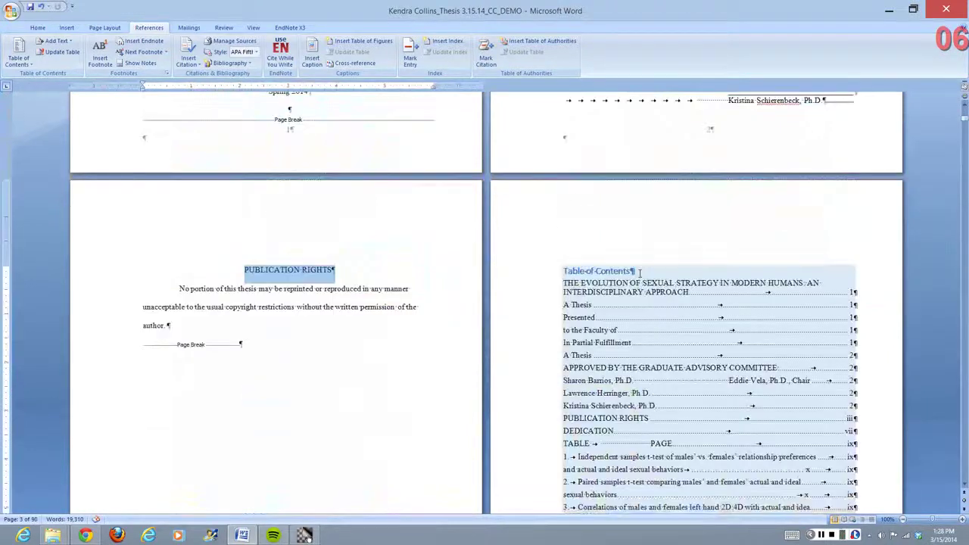
{"action": "scroll", "coordinate": [640, 273], "scroll_direction": "down", "scroll_amount": 1}
{"action": "scroll", "coordinate": [666, 278], "scroll_direction": "down", "scroll_amount": 3}
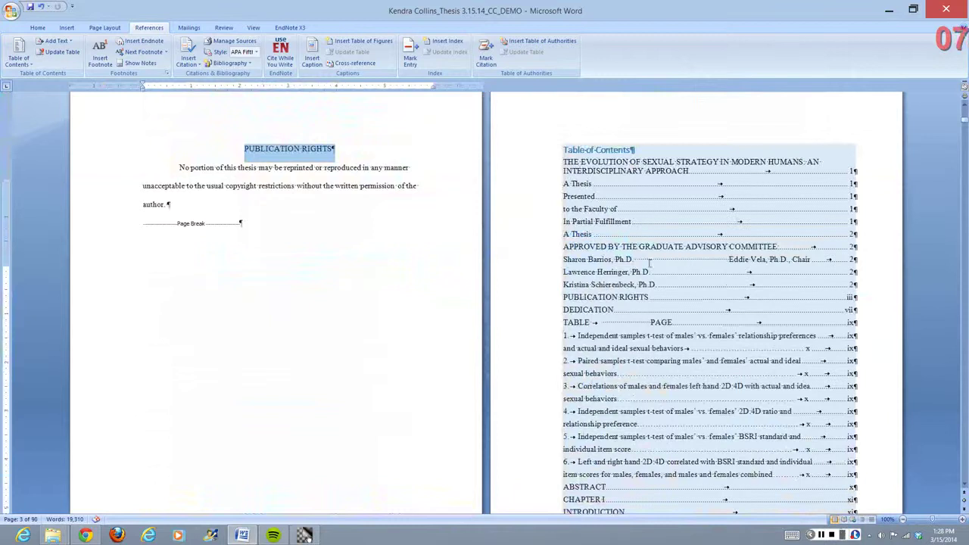
{"action": "scroll", "coordinate": [606, 265], "scroll_direction": "down", "scroll_amount": 4}
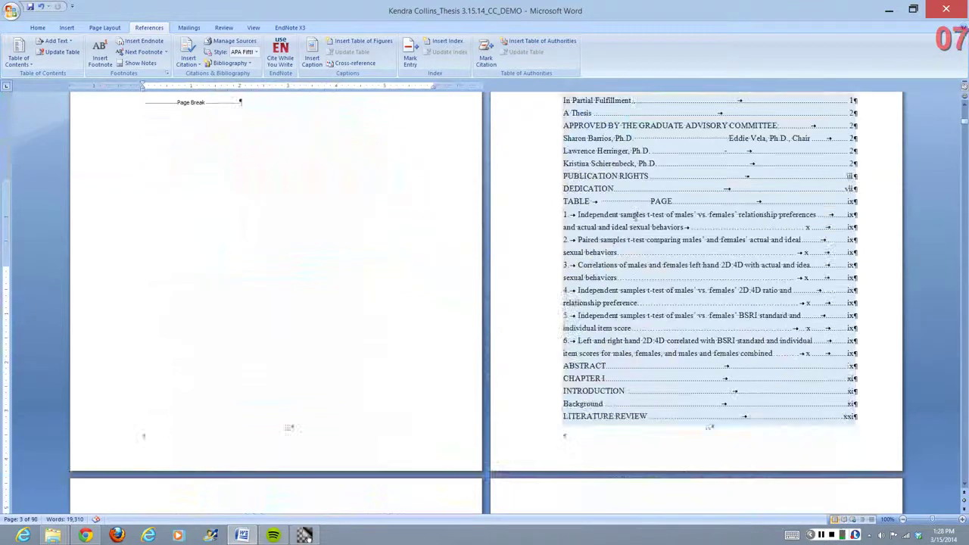
{"action": "left_click", "coordinate": [586, 267]}
Set the DEDICATION heading's font to Times New Roman, size 12.
{"action": "scroll", "coordinate": [583, 267], "scroll_direction": "down", "scroll_amount": 6}
{"action": "scroll", "coordinate": [584, 267], "scroll_direction": "down", "scroll_amount": 1}
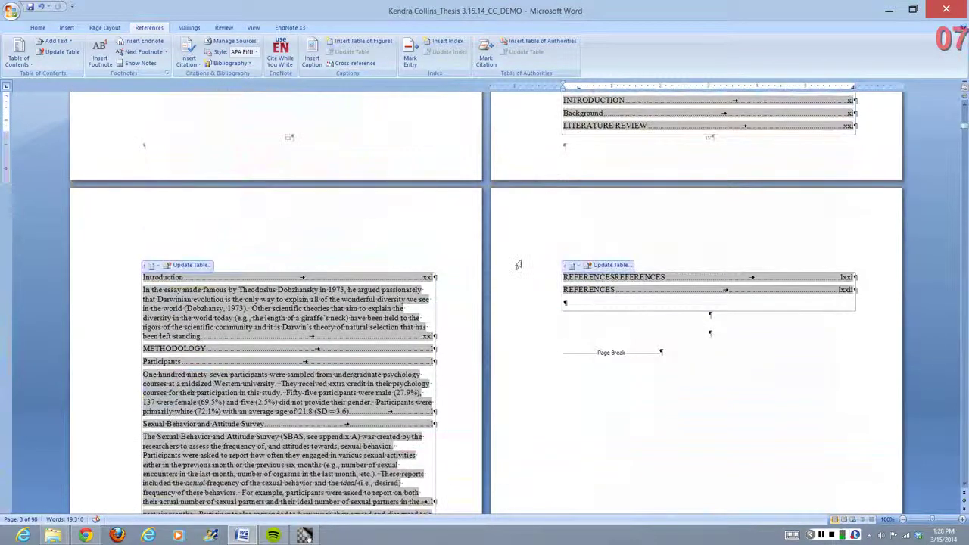
{"action": "scroll", "coordinate": [303, 257], "scroll_direction": "down", "scroll_amount": 3}
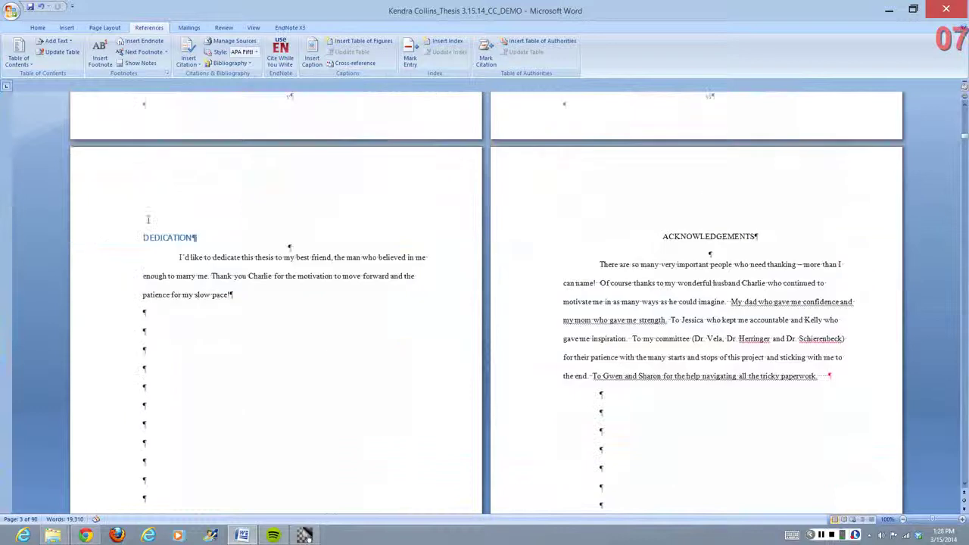
{"action": "left_click", "coordinate": [106, 243]}
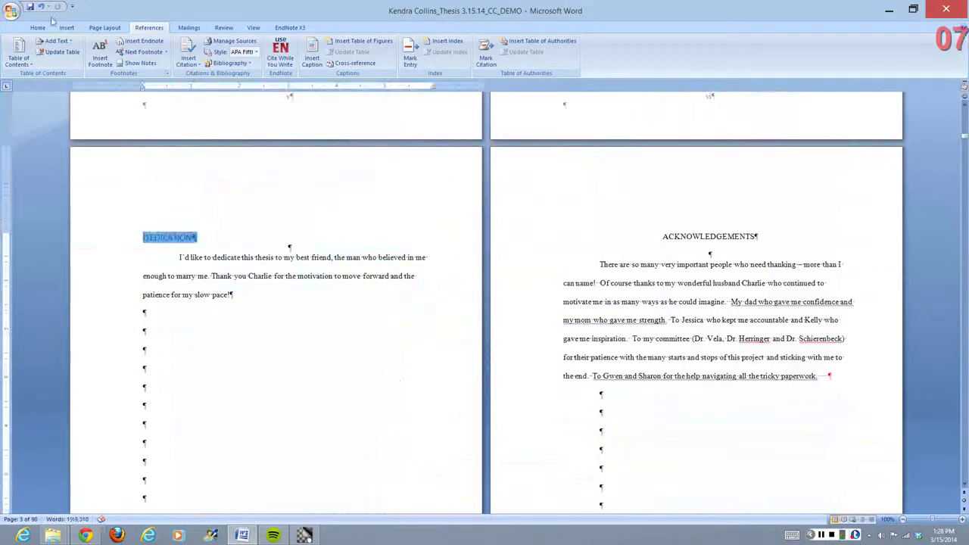
{"action": "left_click", "coordinate": [41, 31]}
{"action": "left_click", "coordinate": [128, 46]}
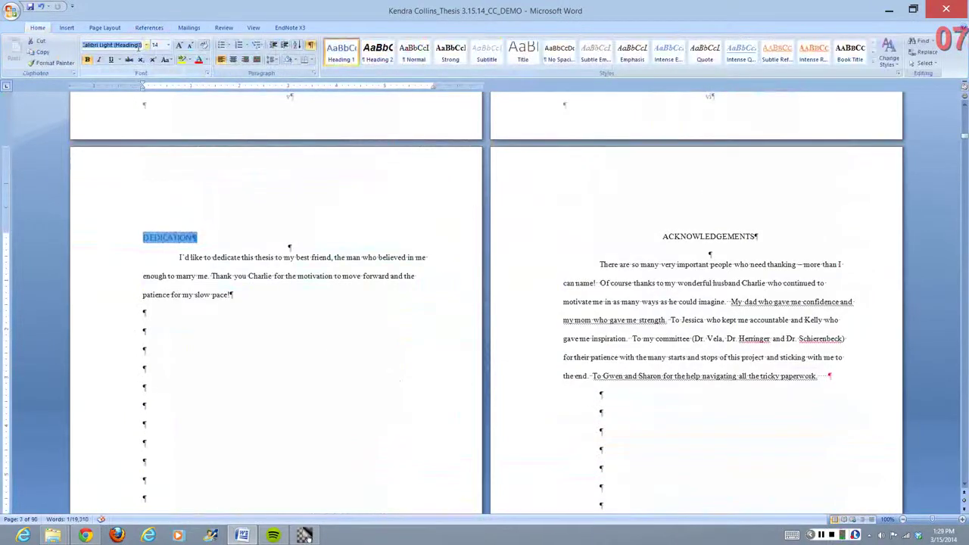
{"action": "type", "text": "Times New Roman"}
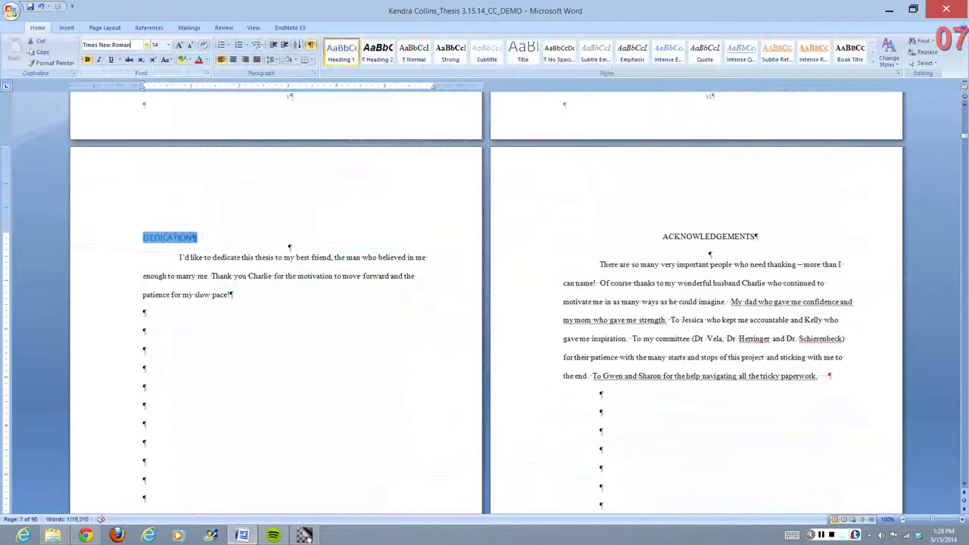
{"action": "key", "text": "Return"}
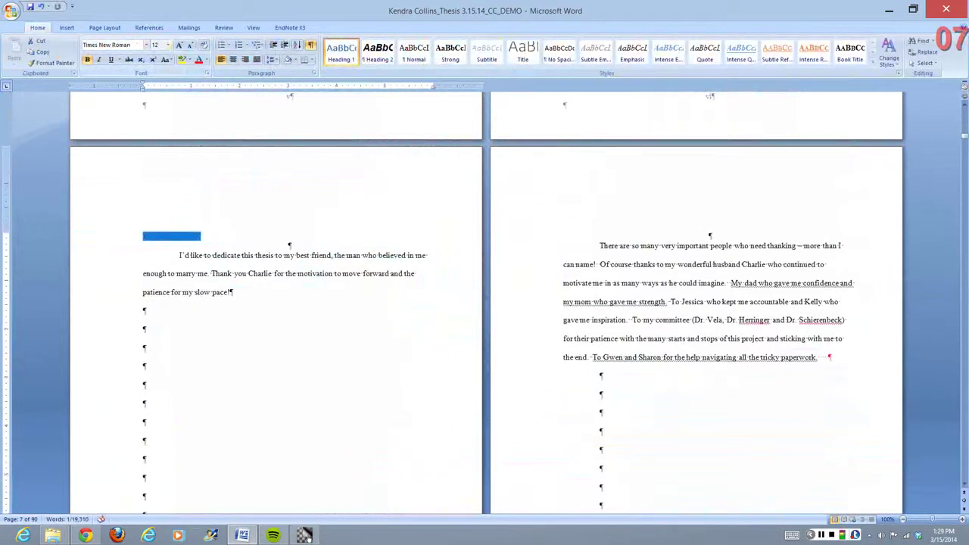
Set the DEDICATION heading's font colour to Automatic, remove its bold formatting and centre it.
{"action": "left_click", "coordinate": [207, 60]}
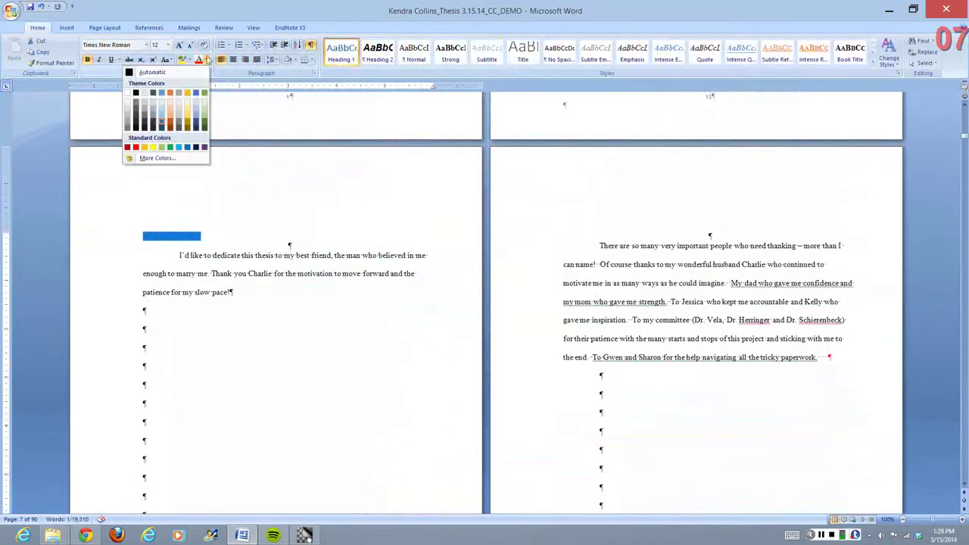
{"action": "left_click", "coordinate": [152, 73]}
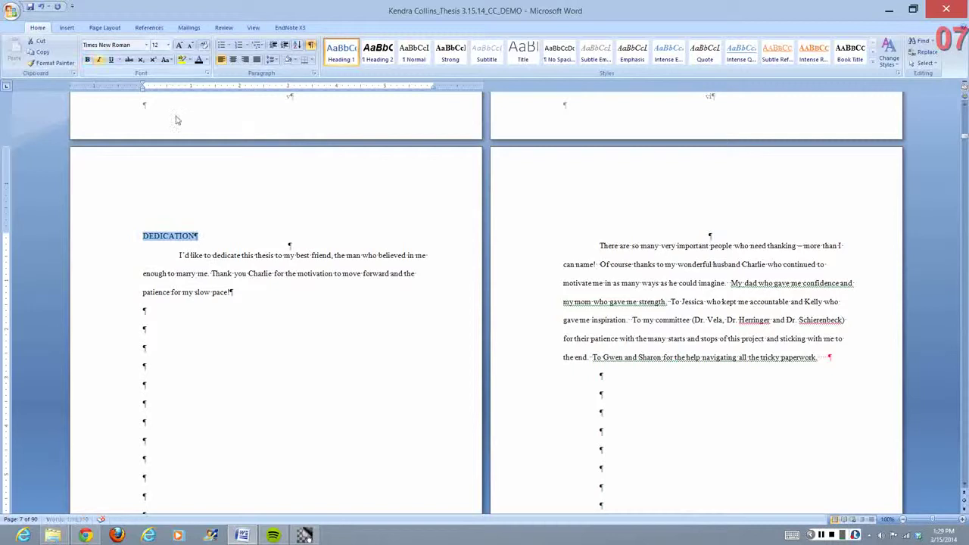
{"action": "left_click", "coordinate": [232, 59]}
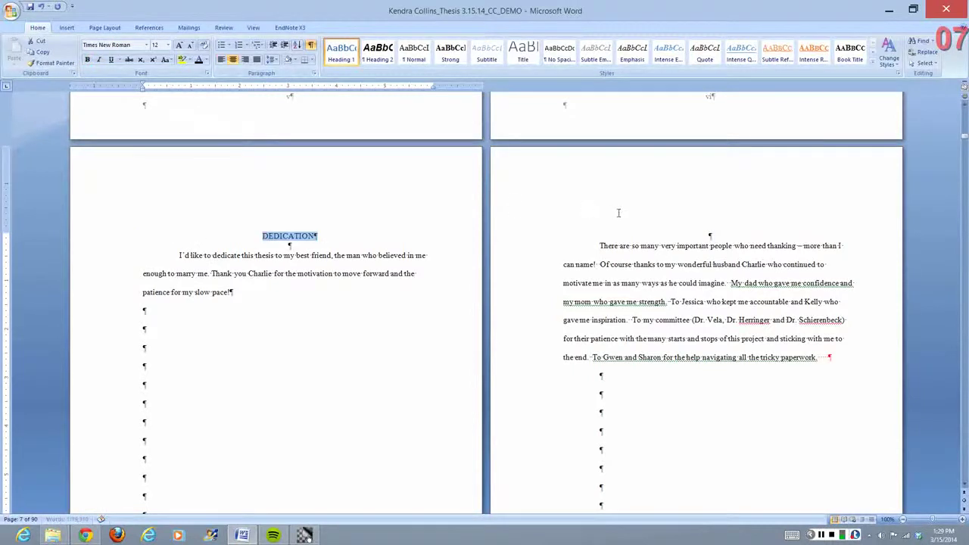
Insert a page break before the ACKNOWLEDGEMENTS heading so it starts on the page with its text.
{"action": "left_click", "coordinate": [710, 236]}
{"action": "scroll", "coordinate": [643, 249], "scroll_direction": "up", "scroll_amount": 4}
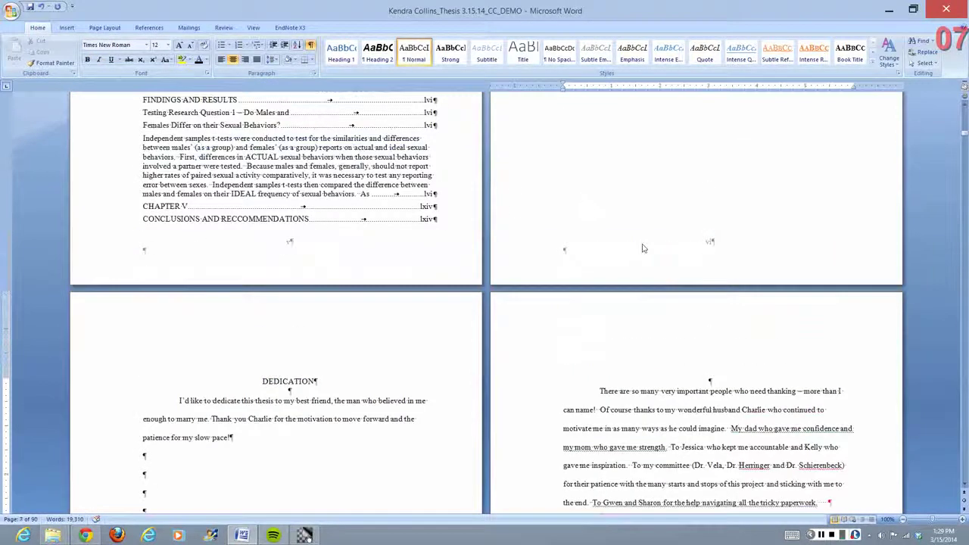
{"action": "scroll", "coordinate": [643, 248], "scroll_direction": "down", "scroll_amount": 7}
{"action": "scroll", "coordinate": [643, 248], "scroll_direction": "up", "scroll_amount": 6}
{"action": "scroll", "coordinate": [643, 248], "scroll_direction": "up", "scroll_amount": 10}
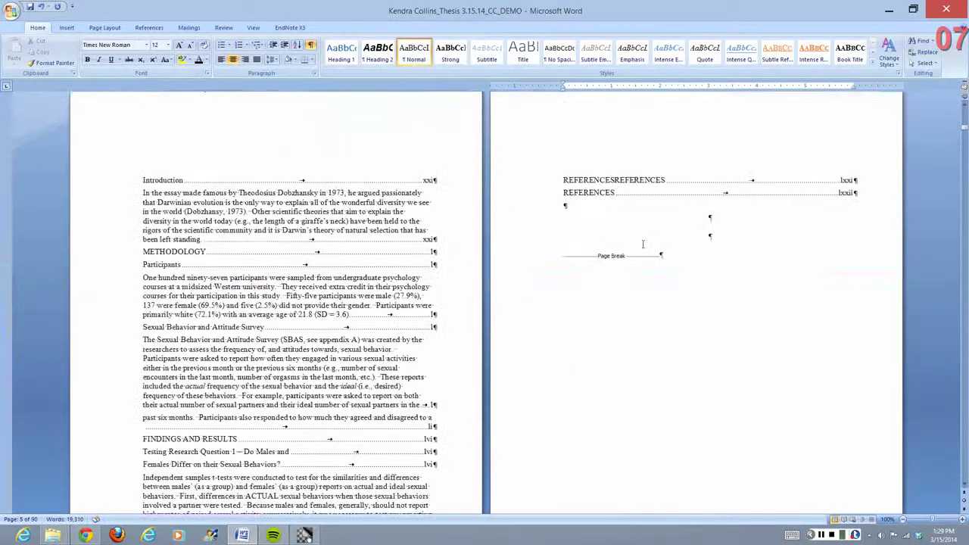
{"action": "scroll", "coordinate": [642, 244], "scroll_direction": "down", "scroll_amount": 10}
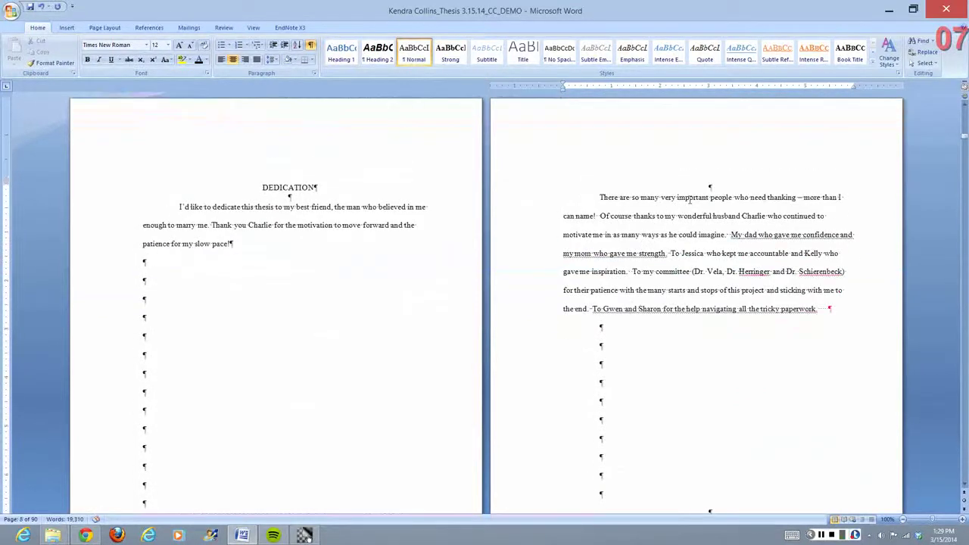
{"action": "scroll", "coordinate": [690, 199], "scroll_direction": "down", "scroll_amount": 9}
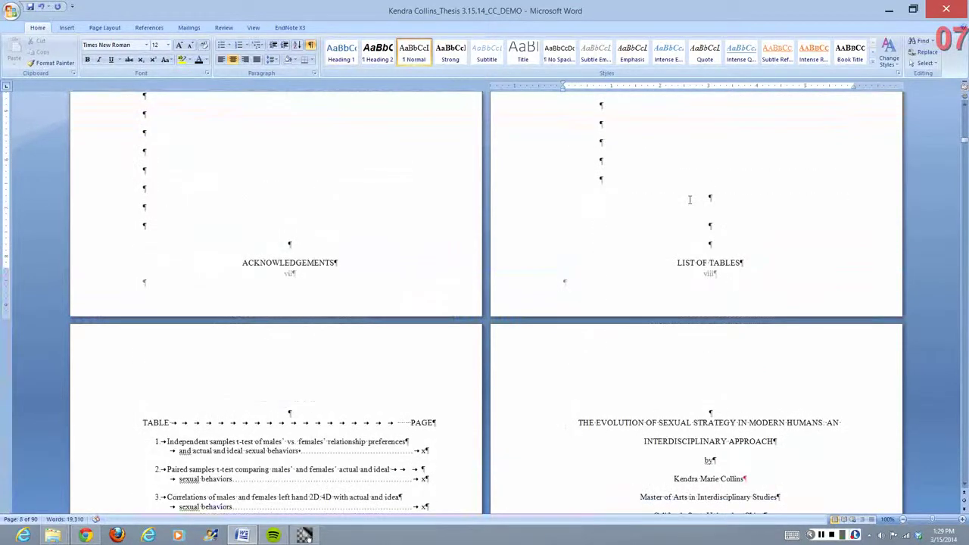
{"action": "left_click", "coordinate": [241, 262]}
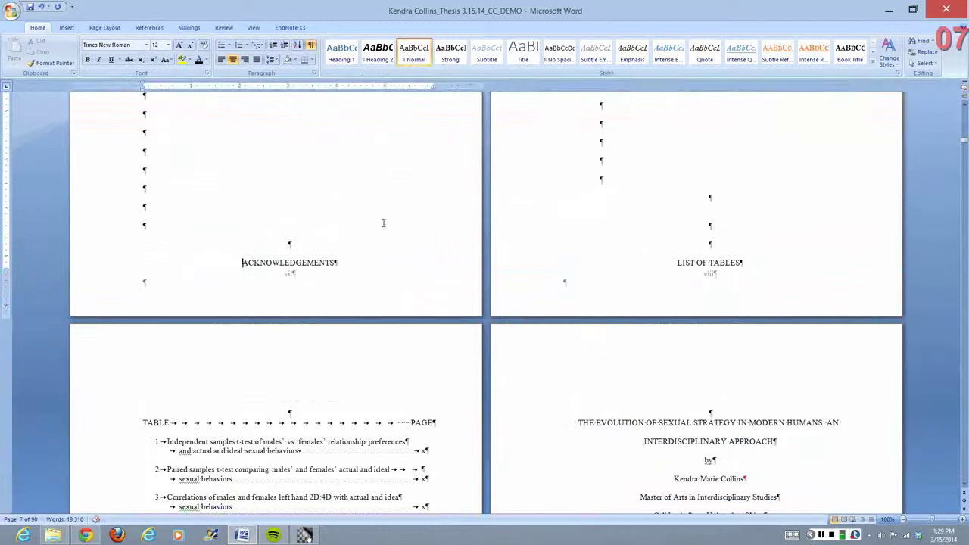
{"action": "mouse_move", "coordinate": [302, 244]}
{"action": "left_mouse_down"}
{"action": "mouse_move", "coordinate": [204, 211]}
{"action": "mouse_move", "coordinate": [134, 131]}
{"action": "mouse_move", "coordinate": [305, 245]}
{"action": "left_mouse_up"}
{"action": "key", "text": "Right"}
{"action": "left_click", "coordinate": [66, 27]}
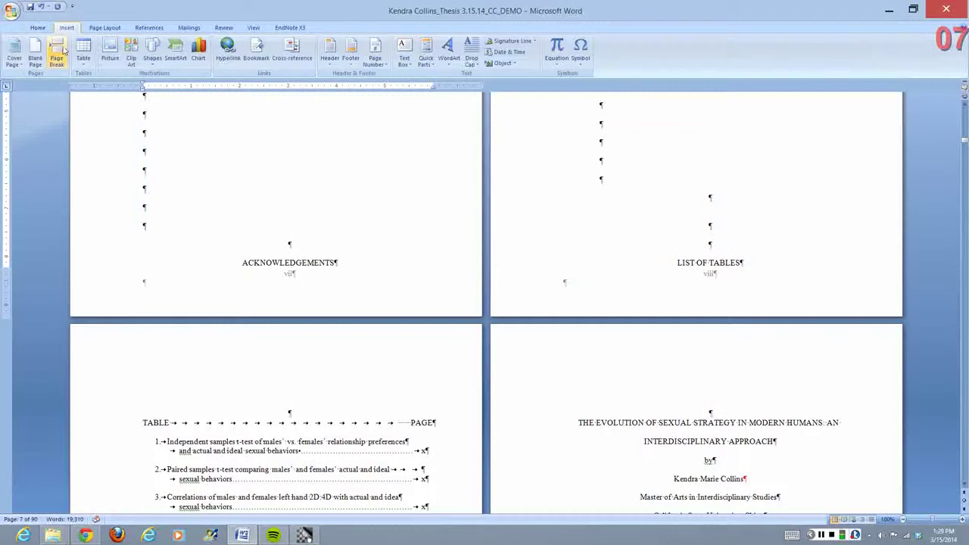
{"action": "left_click", "coordinate": [57, 53]}
{"action": "scroll", "coordinate": [342, 240], "scroll_direction": "down", "scroll_amount": 3}
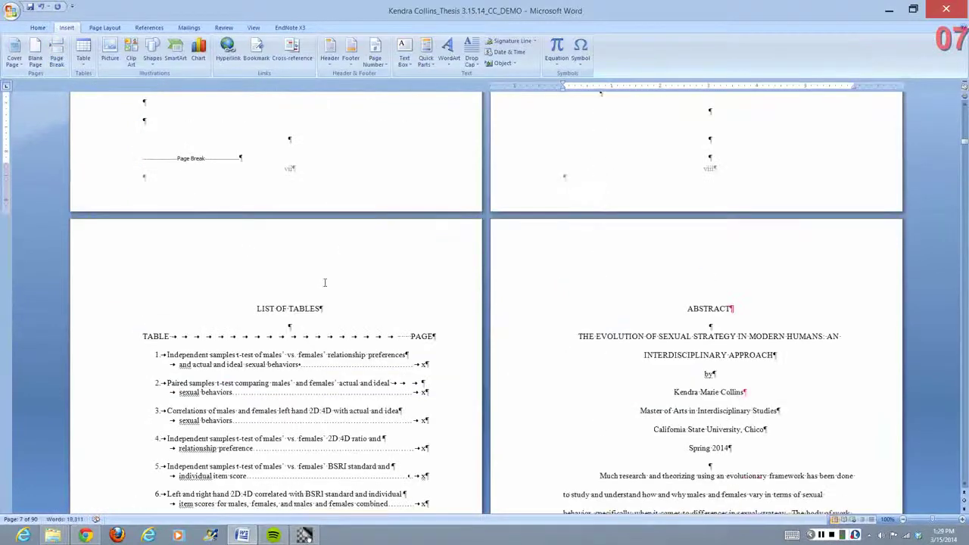
Delete the empty paragraphs between the dedication text and the page break.
{"action": "scroll", "coordinate": [326, 282], "scroll_direction": "up", "scroll_amount": 6}
{"action": "scroll", "coordinate": [326, 282], "scroll_direction": "up", "scroll_amount": 1}
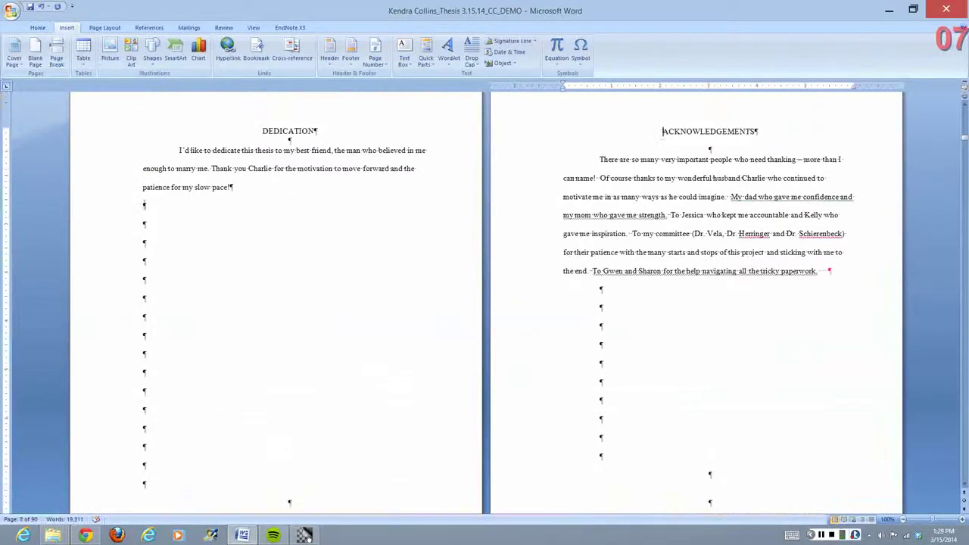
{"action": "left_click_drag", "start_coordinate": [144, 204], "coordinate": [310, 498]}
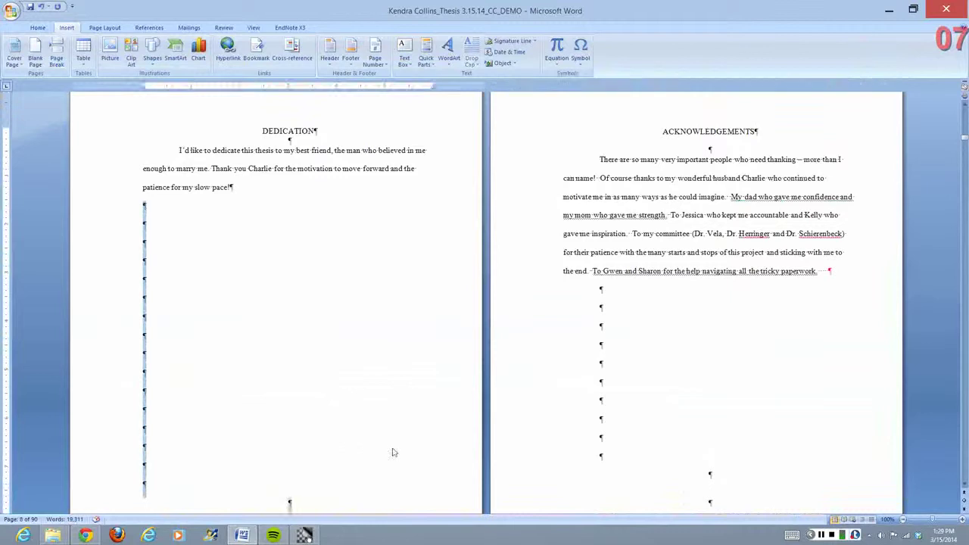
{"action": "key", "text": "ctrl+Return"}
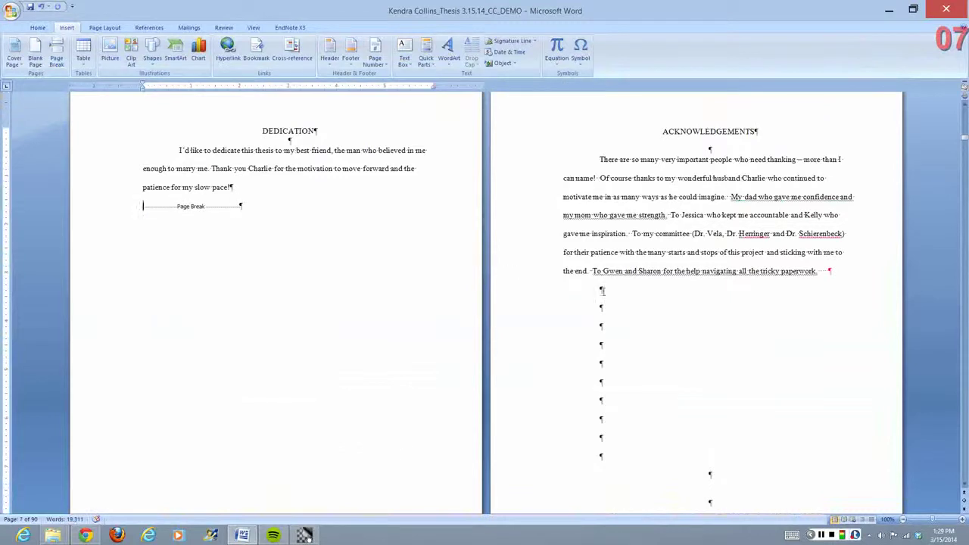
Delete the empty paragraphs below the acknowledgements text and insert a page break before the LIST OF TABLES heading.
{"action": "left_click_drag", "start_coordinate": [598, 289], "coordinate": [724, 433]}
{"action": "key", "text": "Delete"}
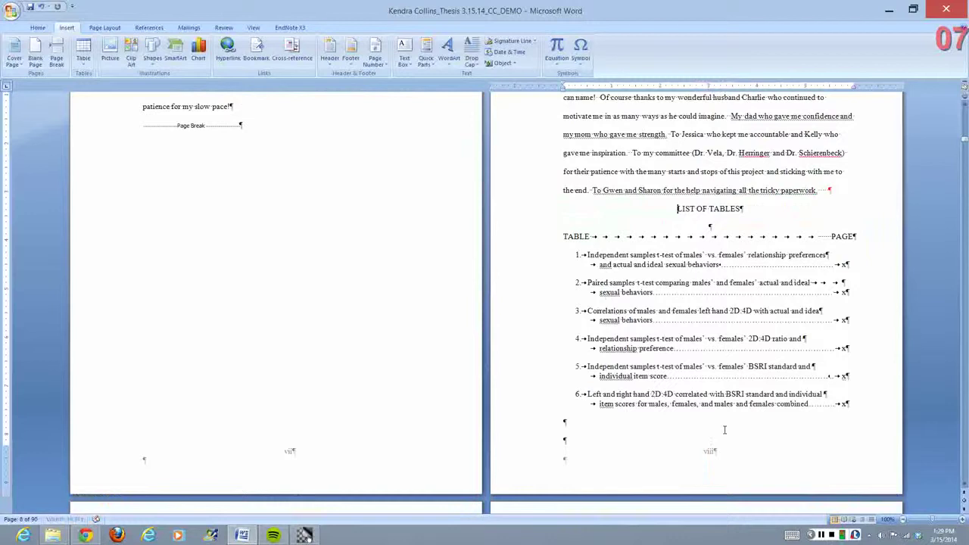
{"action": "left_click", "coordinate": [56, 53]}
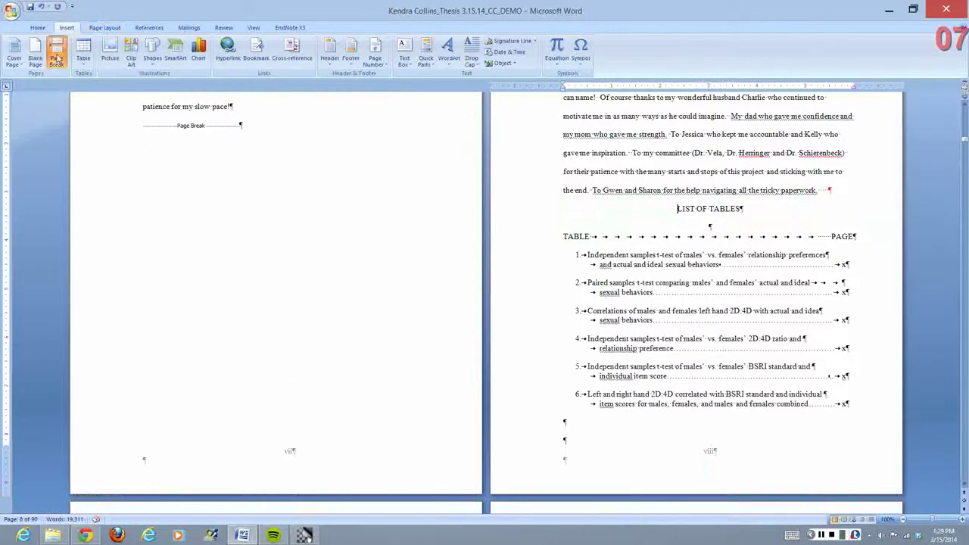
{"action": "scroll", "coordinate": [530, 258], "scroll_direction": "down", "scroll_amount": 4}
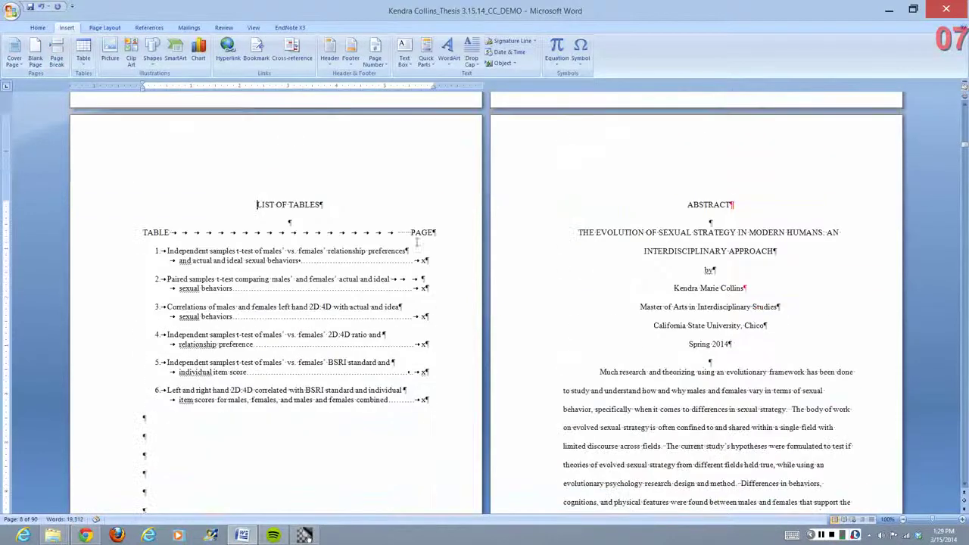
Check the layout of the DEDICATION and ACKNOWLEDGEMENTS pages and their page breaks.
{"action": "scroll", "coordinate": [473, 235], "scroll_direction": "up", "scroll_amount": 8}
{"action": "scroll", "coordinate": [621, 249], "scroll_direction": "up", "scroll_amount": 6}
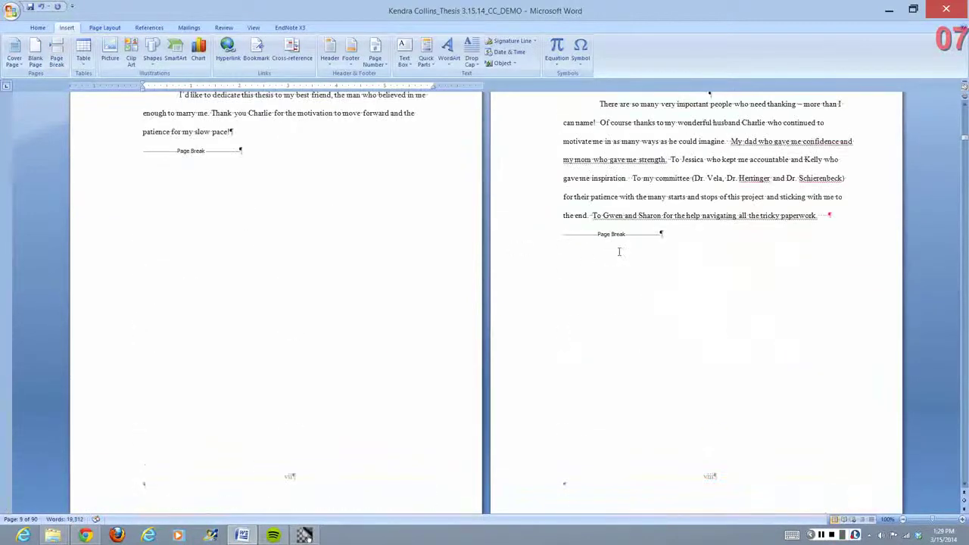
{"action": "scroll", "coordinate": [575, 268], "scroll_direction": "down", "scroll_amount": 1}
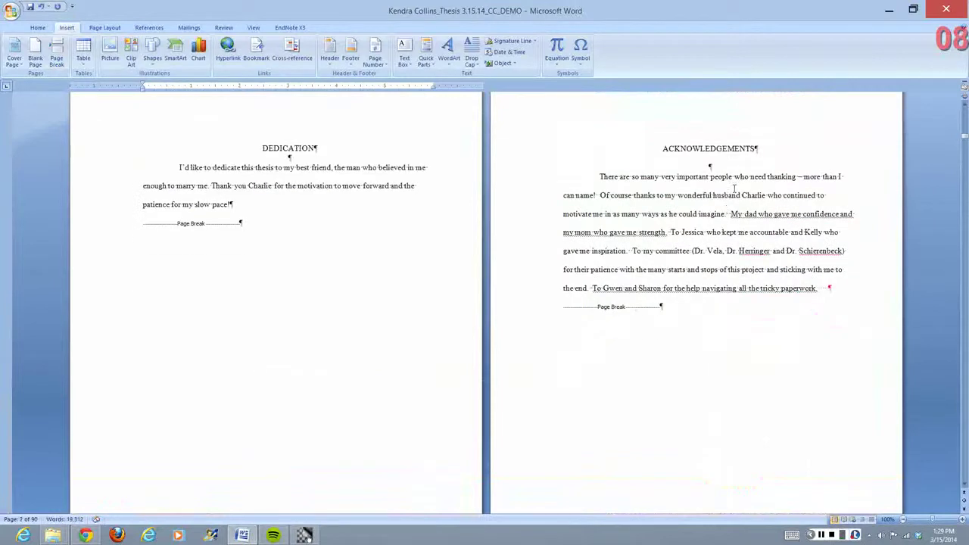
{"action": "left_click", "coordinate": [715, 168]}
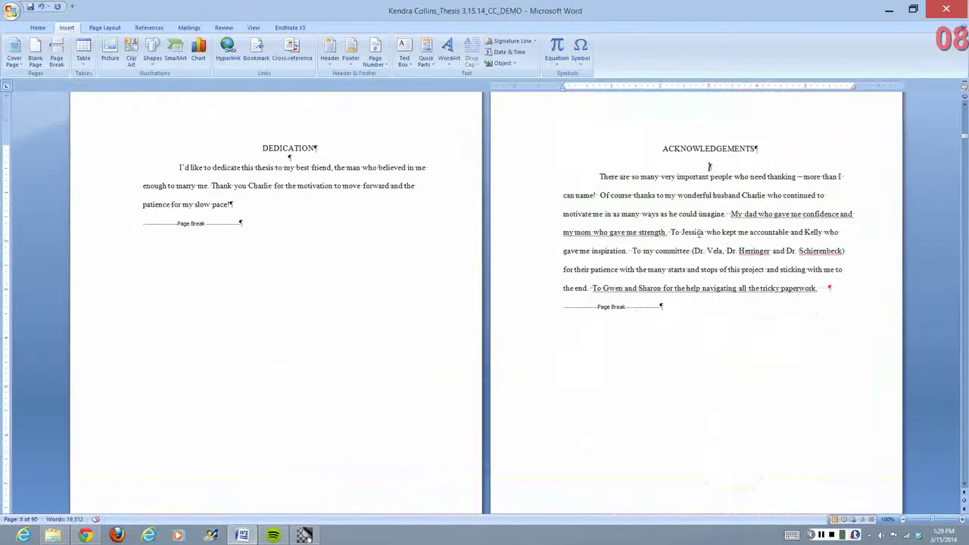
{"action": "scroll", "coordinate": [688, 257], "scroll_direction": "down", "scroll_amount": 2}
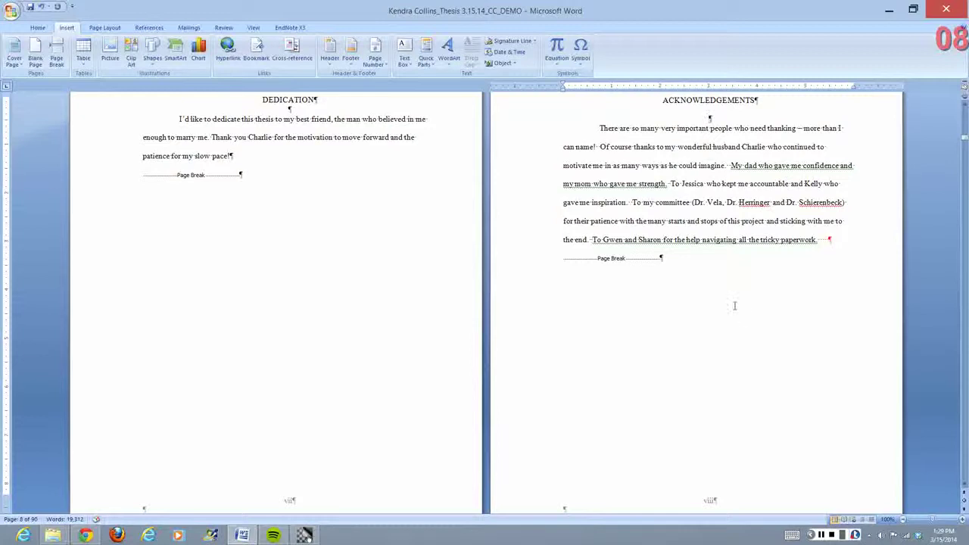
{"action": "scroll", "coordinate": [756, 340], "scroll_direction": "up", "scroll_amount": 5}
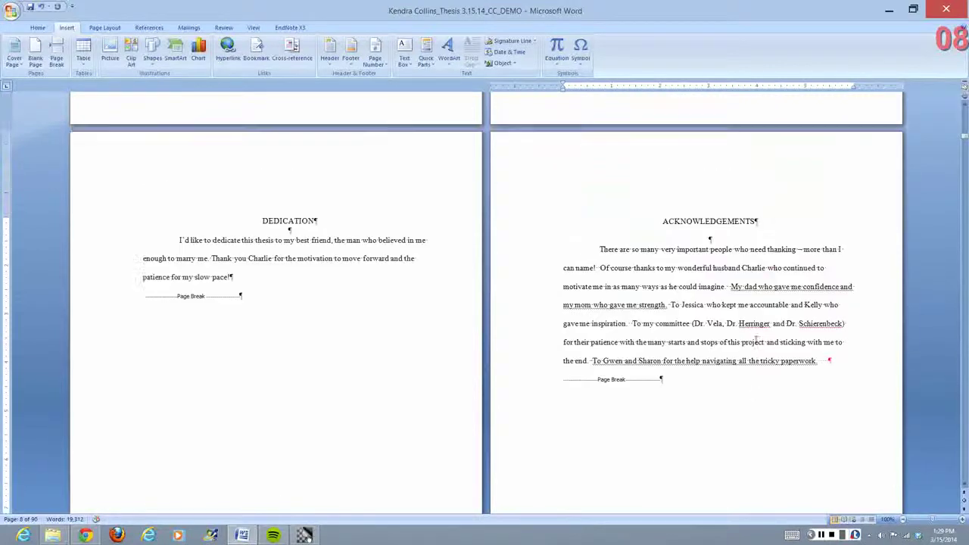
{"action": "scroll", "coordinate": [755, 339], "scroll_direction": "up", "scroll_amount": 1}
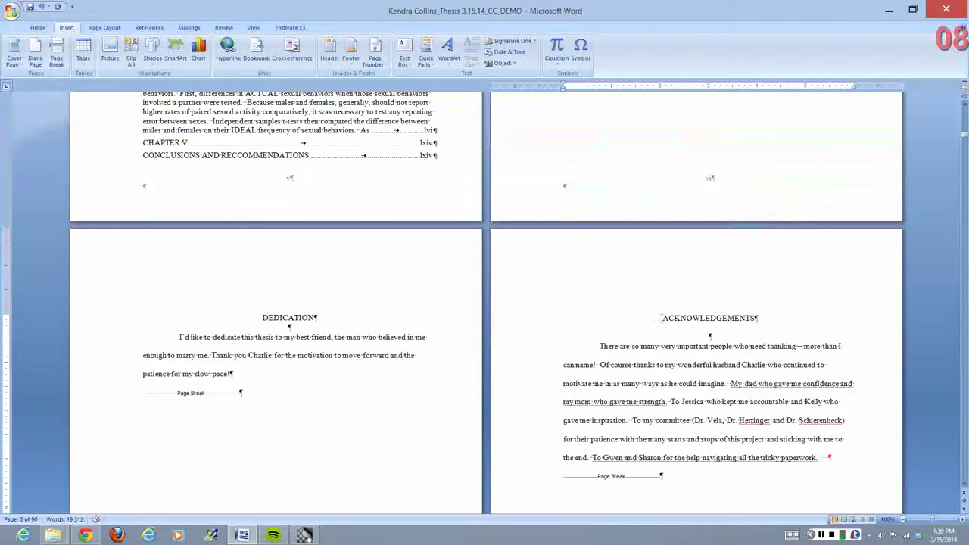
Mark the ACKNOWLEDGEMENTS heading as a Level 1 entry for the table of contents.
{"action": "left_click_drag", "start_coordinate": [662, 318], "coordinate": [764, 309]}
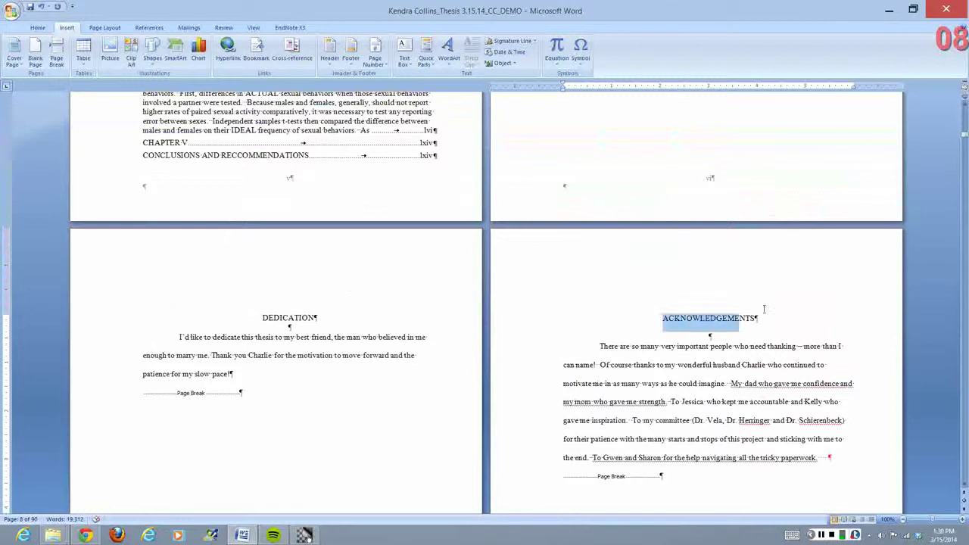
{"action": "left_click", "coordinate": [112, 28]}
{"action": "left_click", "coordinate": [149, 28]}
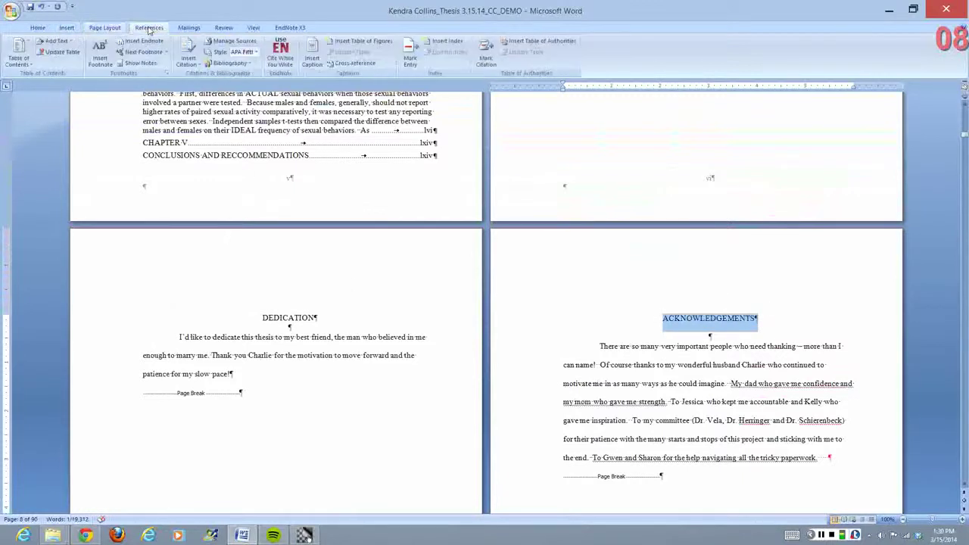
{"action": "left_click", "coordinate": [66, 43]}
{"action": "left_click", "coordinate": [25, 65]}
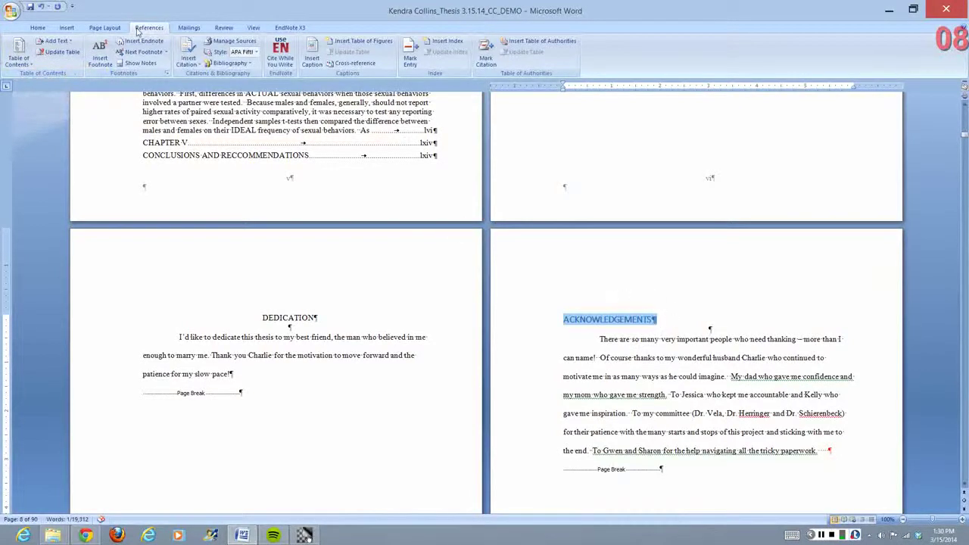
Format the ACKNOWLEDGEMENTS heading as Times New Roman, size 12, not bold, in black and centred.
{"action": "left_click", "coordinate": [40, 28]}
{"action": "left_click", "coordinate": [137, 47]}
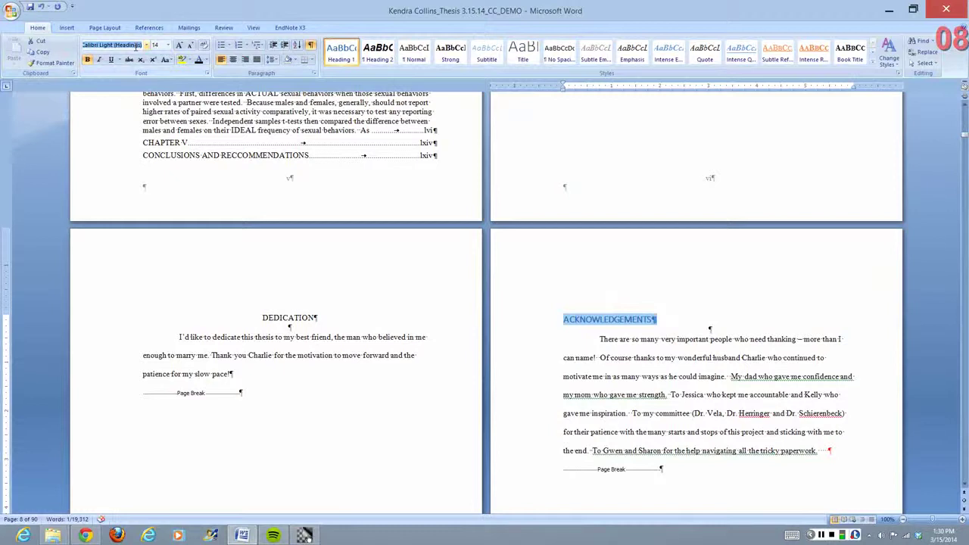
{"action": "type", "text": "Times New Roman"}
{"action": "key", "text": "Return"}
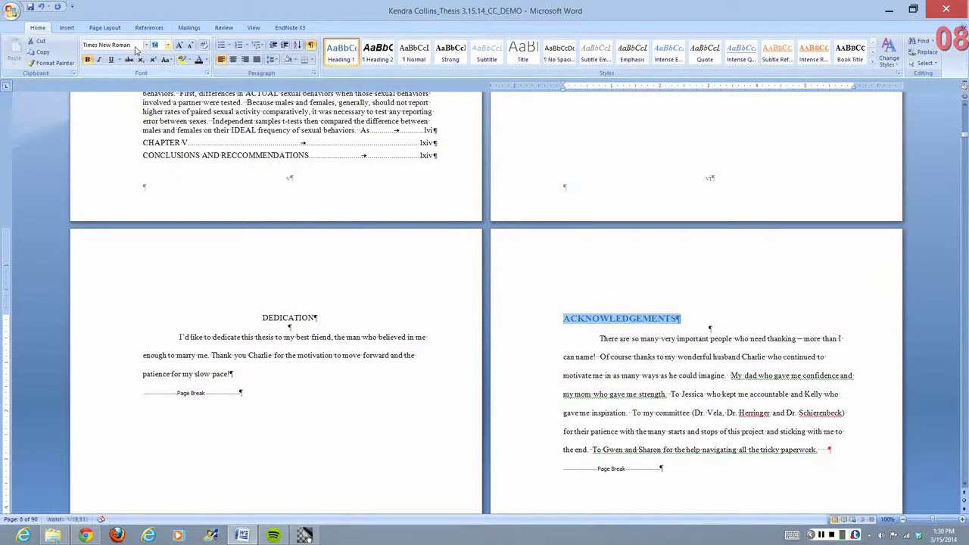
{"action": "key", "text": "ctrl+shift+comma"}
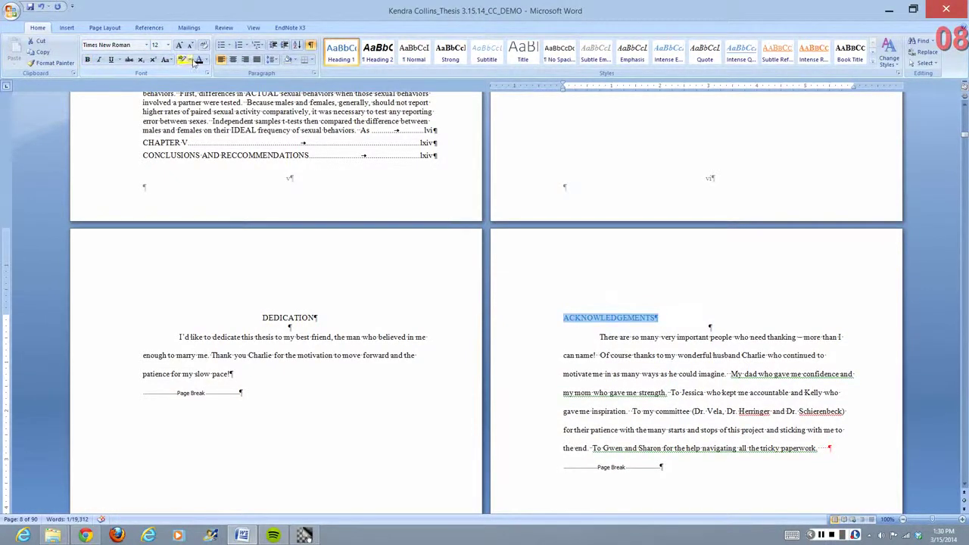
{"action": "left_click", "coordinate": [232, 59]}
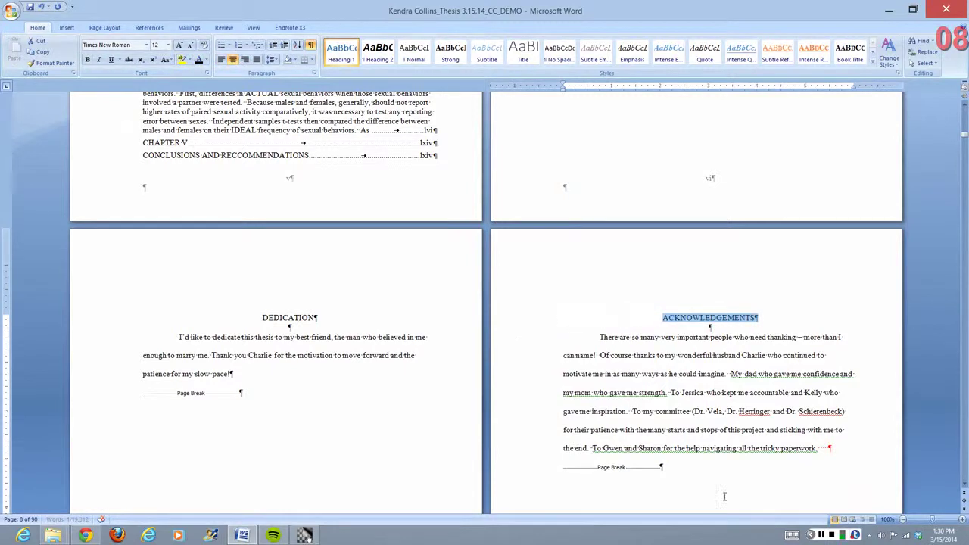
{"action": "left_click", "coordinate": [723, 497]}
Examine the LIST OF TABLES heading and its table entries, and check how they are listed in the table of contents.
{"action": "scroll", "coordinate": [510, 321], "scroll_direction": "up", "scroll_amount": 10}
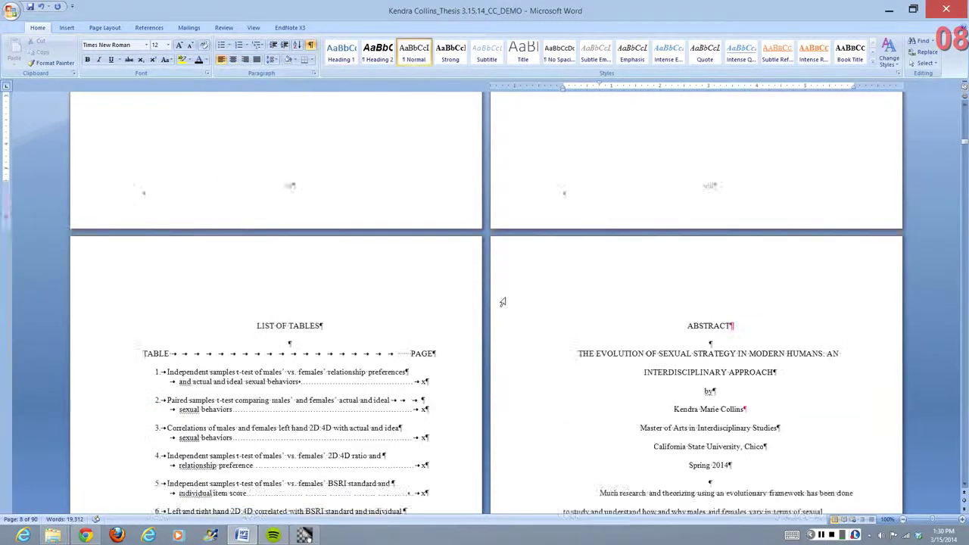
{"action": "scroll", "coordinate": [502, 302], "scroll_direction": "down", "scroll_amount": 2}
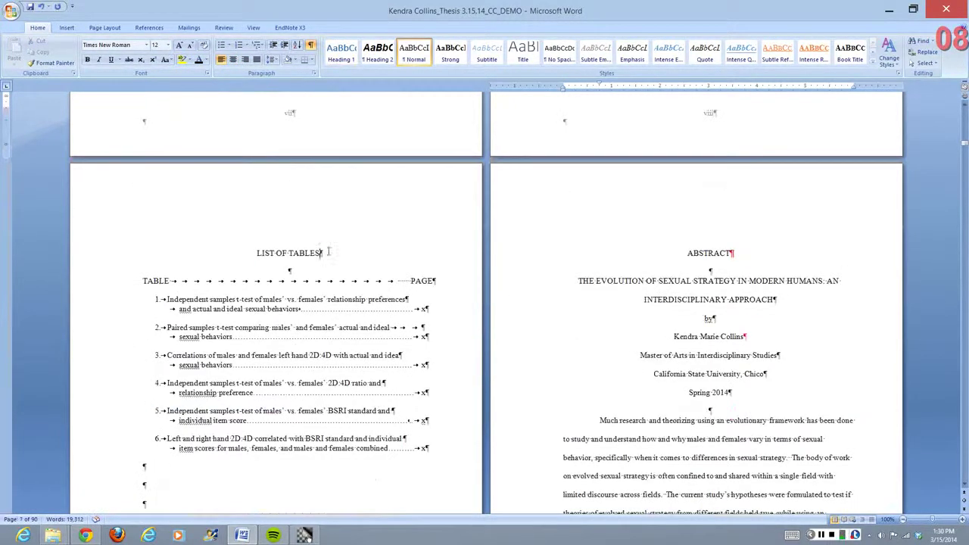
{"action": "left_click_drag", "start_coordinate": [329, 253], "coordinate": [256, 255]}
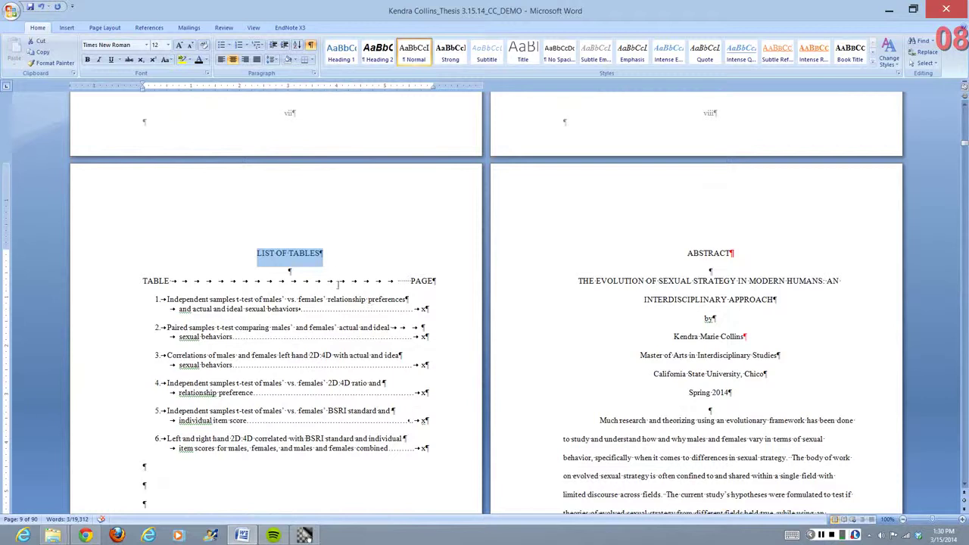
{"action": "left_click", "coordinate": [324, 255]}
{"action": "scroll", "coordinate": [465, 271], "scroll_direction": "up", "scroll_amount": 3}
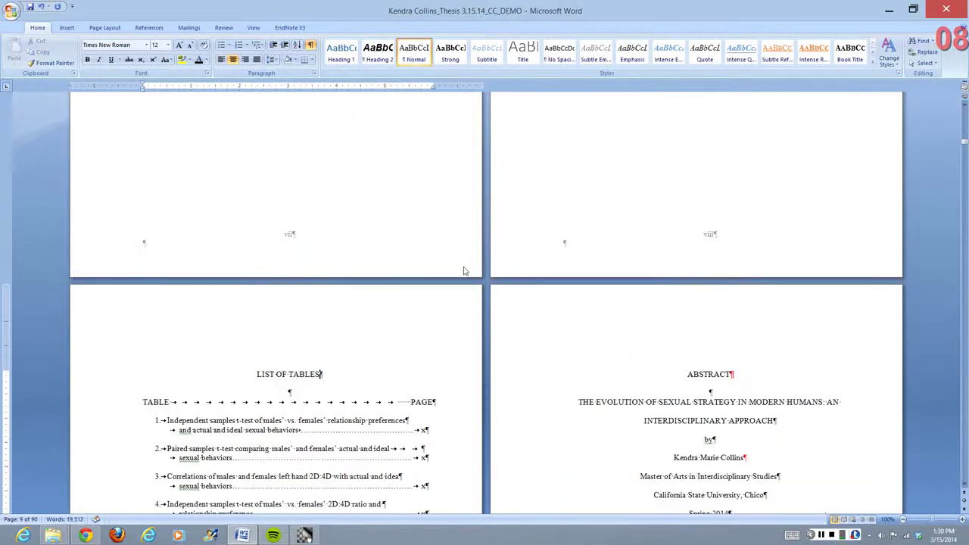
{"action": "scroll", "coordinate": [465, 271], "scroll_direction": "up", "scroll_amount": 10}
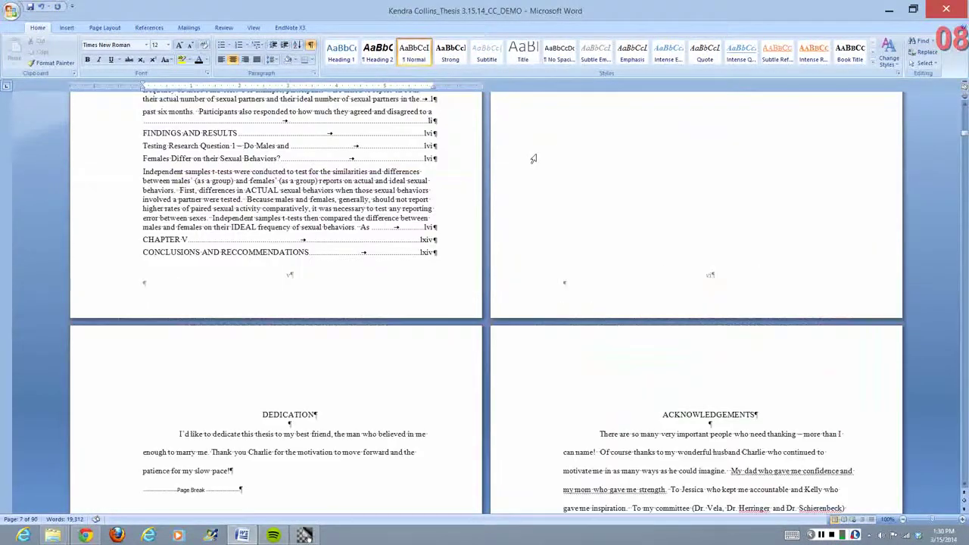
{"action": "scroll", "coordinate": [595, 213], "scroll_direction": "up", "scroll_amount": 7}
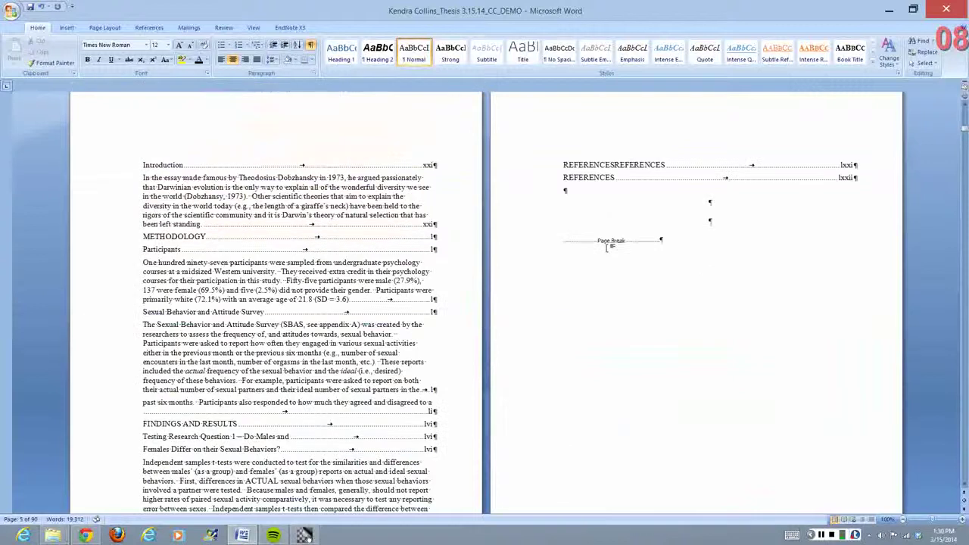
{"action": "scroll", "coordinate": [619, 251], "scroll_direction": "up", "scroll_amount": 6}
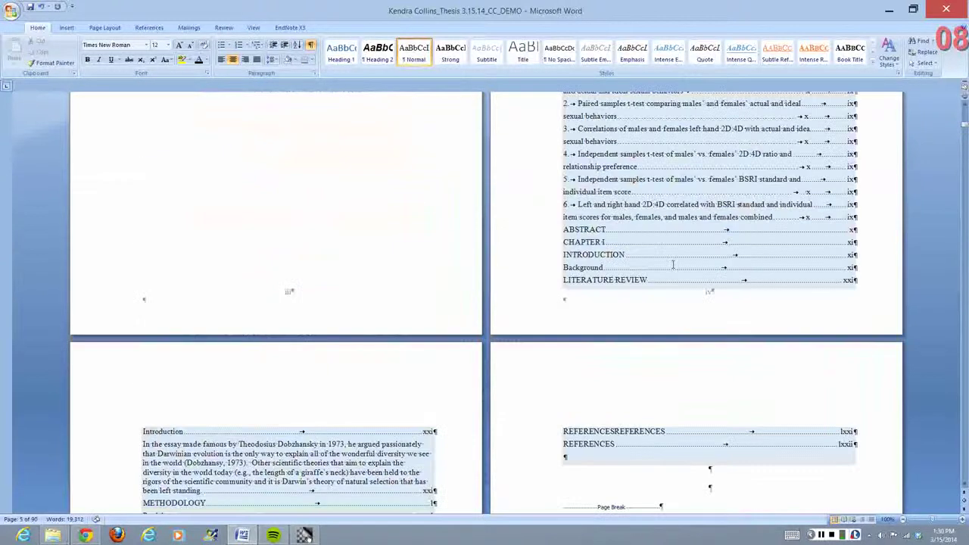
{"action": "scroll", "coordinate": [672, 264], "scroll_direction": "up", "scroll_amount": 3}
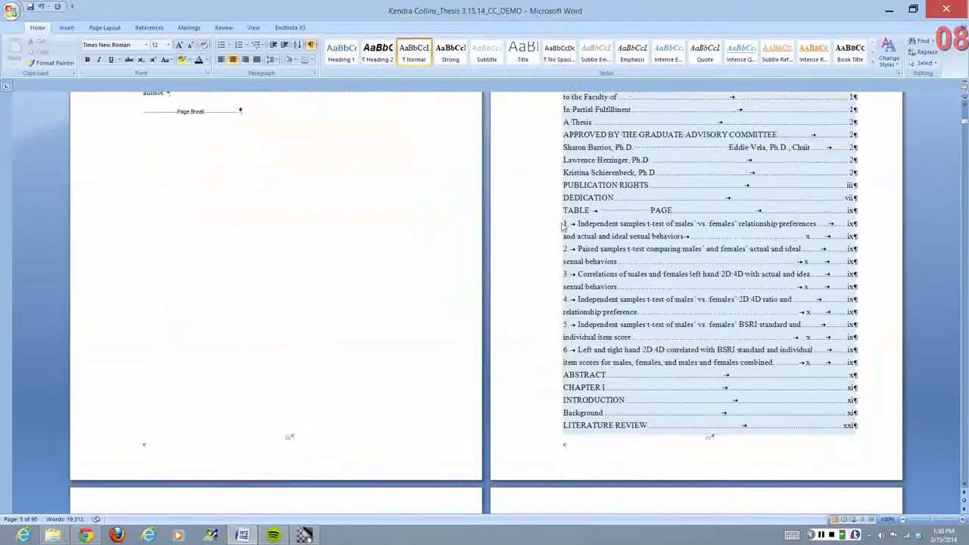
{"action": "left_click", "coordinate": [561, 223]}
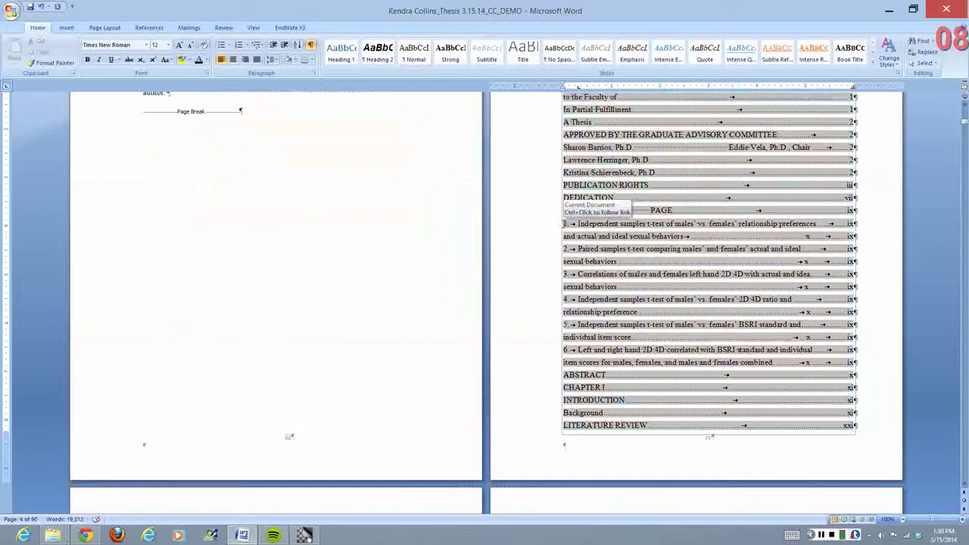
Copy the six numbered table entries listed below TABLE and PAGE in the table of contents and delete them from there.
{"action": "left_click_drag", "start_coordinate": [560, 223], "coordinate": [563, 94]}
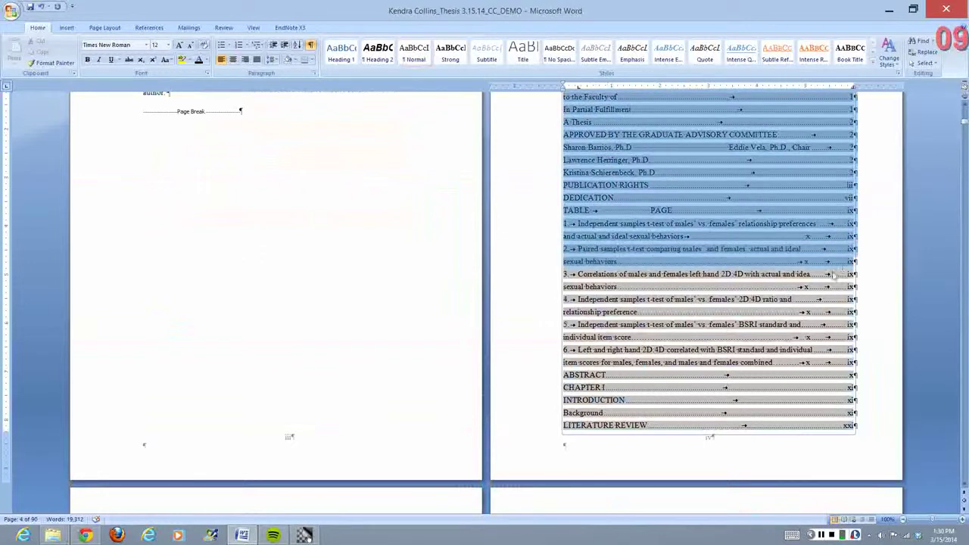
{"action": "left_click", "coordinate": [701, 311]}
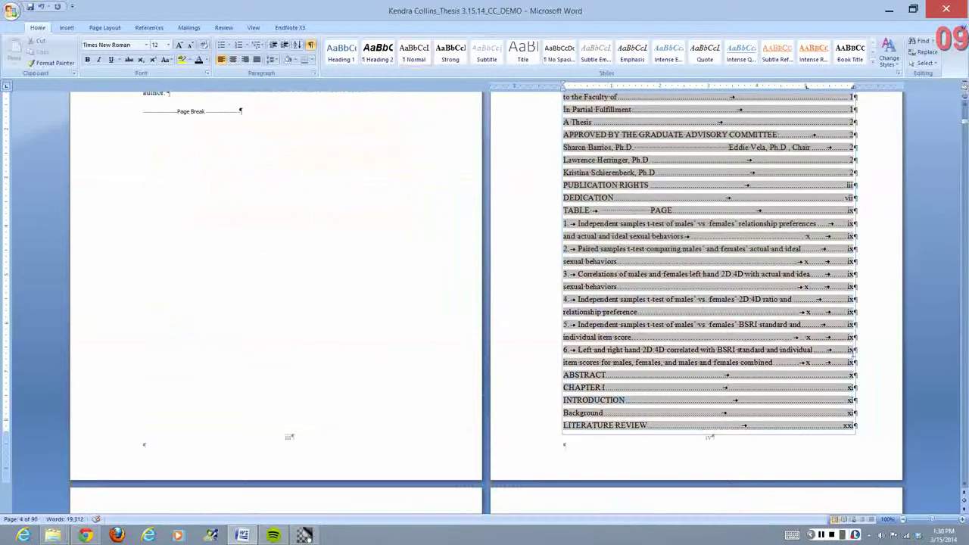
{"action": "left_click_drag", "start_coordinate": [852, 363], "coordinate": [564, 224]}
{"action": "key", "text": "ctrl+c"}
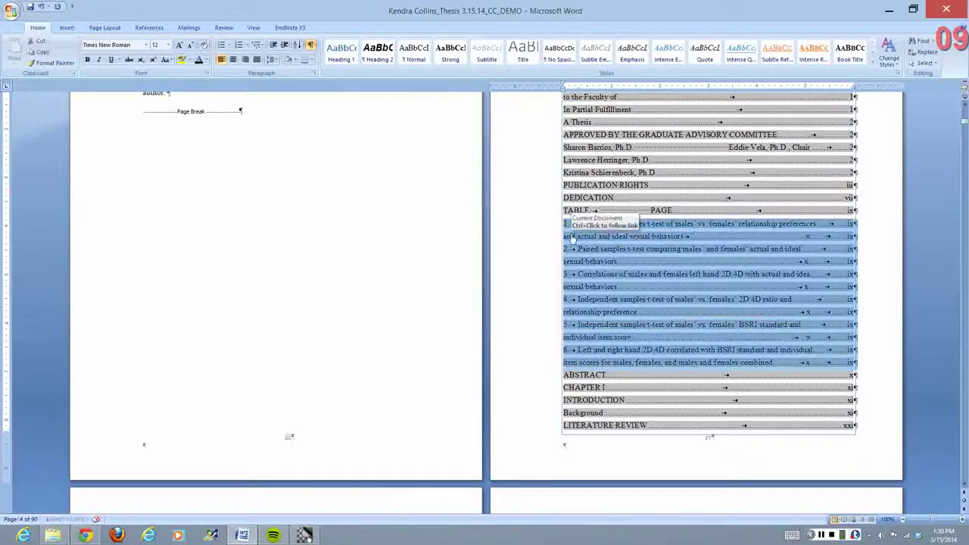
{"action": "key", "text": "Delete"}
Replace the numbered entries under the LIST OF TABLES heading with the copied ones and make their text black.
{"action": "scroll", "coordinate": [481, 254], "scroll_direction": "down", "scroll_amount": 5}
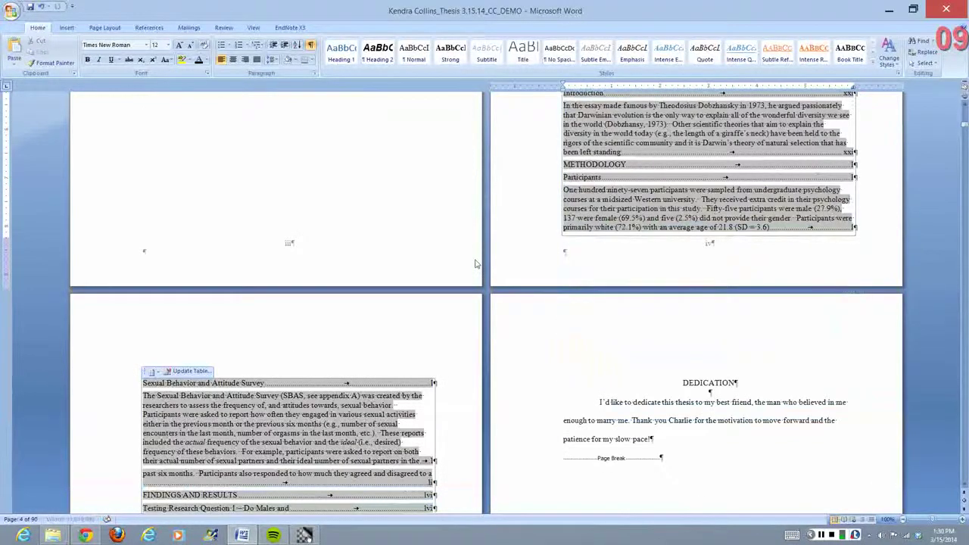
{"action": "scroll", "coordinate": [476, 263], "scroll_direction": "down", "scroll_amount": 5}
{"action": "scroll", "coordinate": [472, 268], "scroll_direction": "up", "scroll_amount": 2}
{"action": "scroll", "coordinate": [471, 271], "scroll_direction": "down", "scroll_amount": 5}
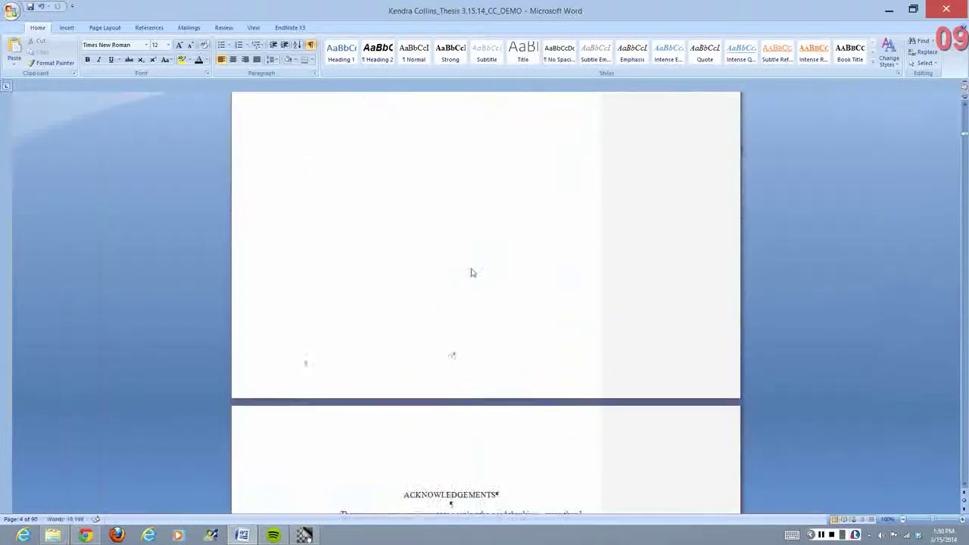
{"action": "scroll", "coordinate": [471, 273], "scroll_direction": "down", "scroll_amount": 10}
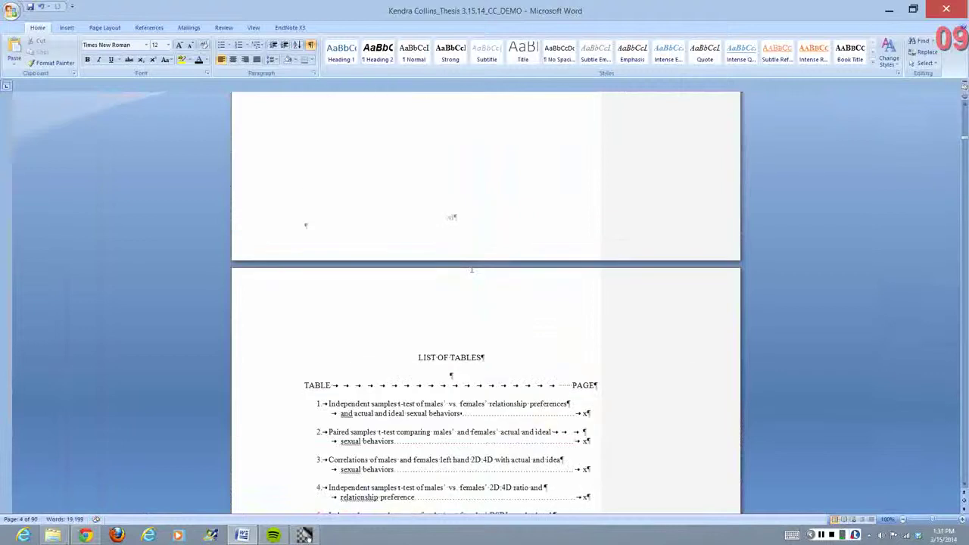
{"action": "scroll", "coordinate": [471, 269], "scroll_direction": "down", "scroll_amount": 4}
{"action": "left_click_drag", "start_coordinate": [589, 383], "coordinate": [311, 237]}
{"action": "key", "text": "ctrl+v"}
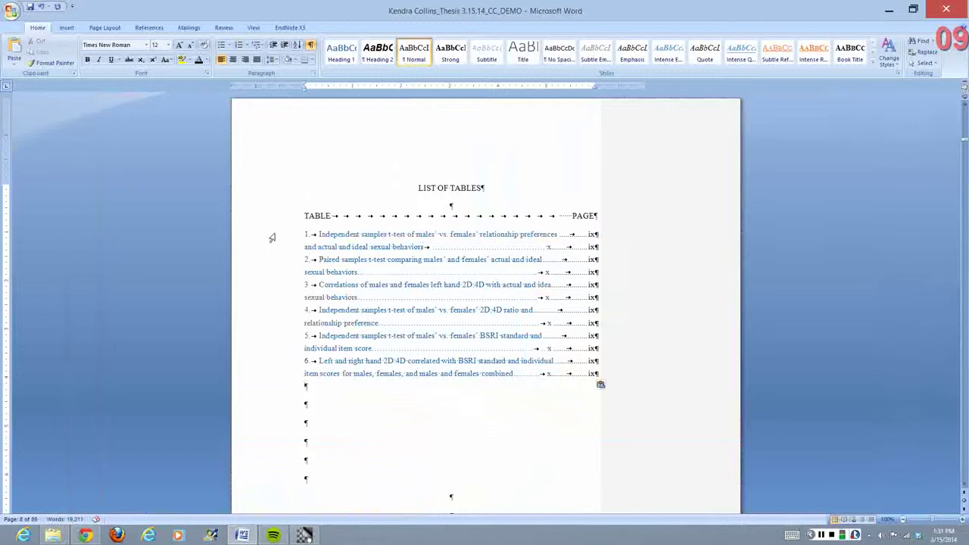
{"action": "left_click_drag", "start_coordinate": [271, 237], "coordinate": [289, 375]}
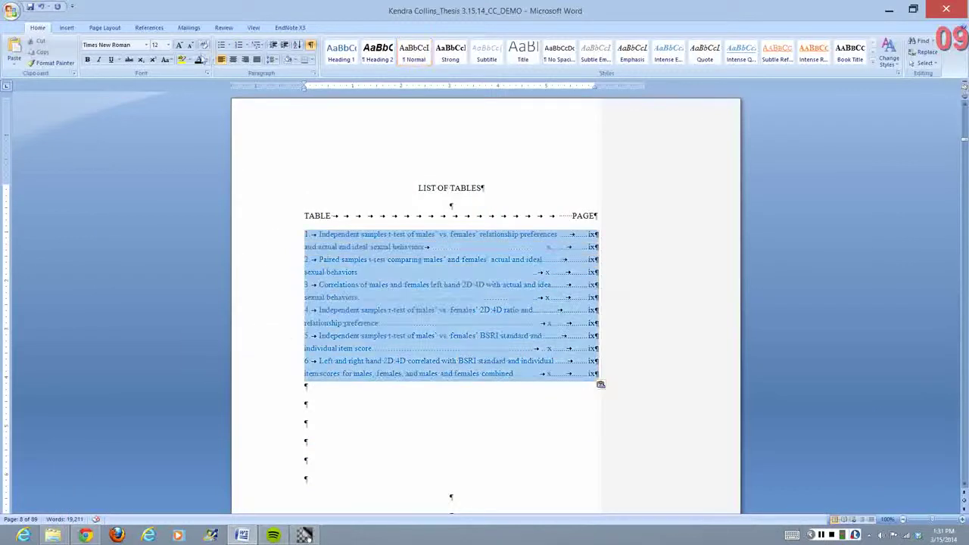
{"action": "left_click", "coordinate": [409, 236]}
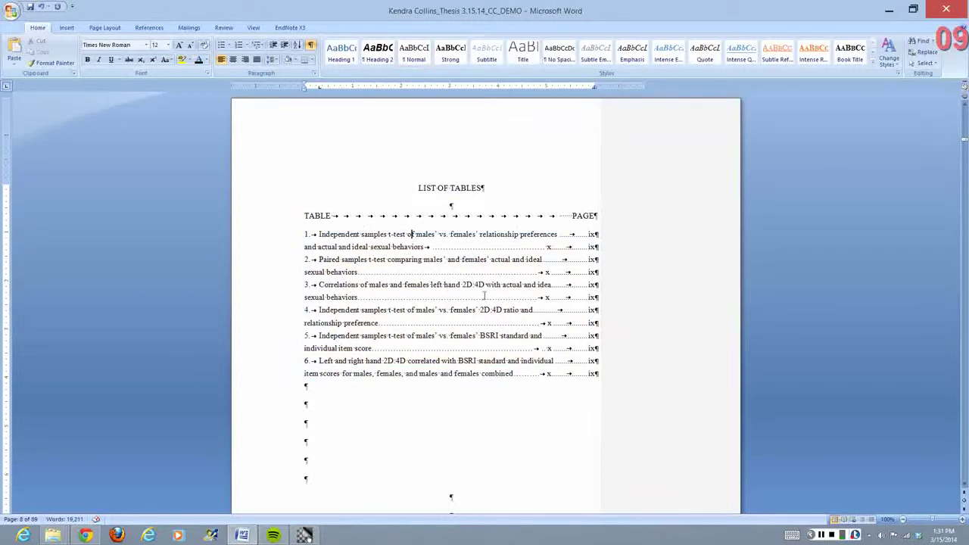
Delete the empty paragraphs between the list of tables and the ABSTRACT heading, and insert a page break before ABSTRACT.
{"action": "scroll", "coordinate": [477, 252], "scroll_direction": "down", "scroll_amount": 4}
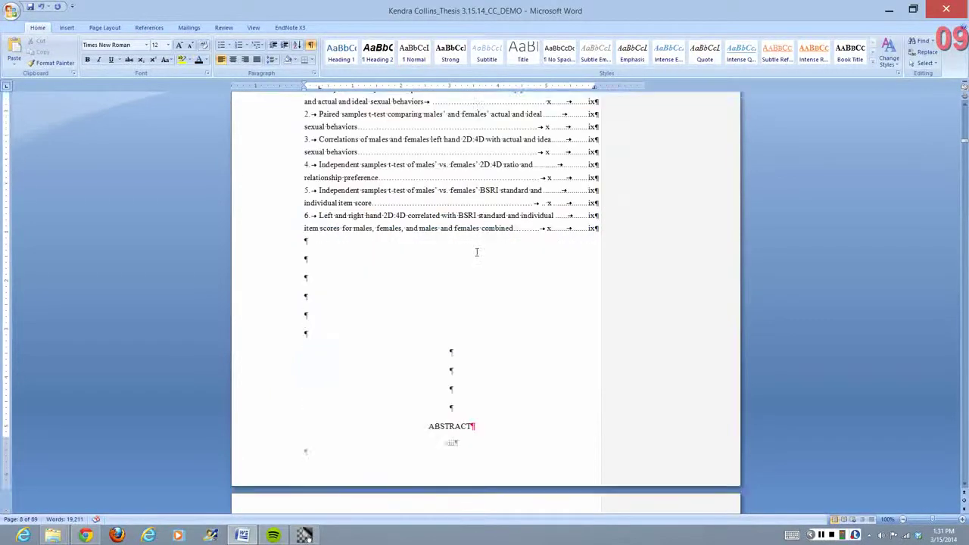
{"action": "scroll", "coordinate": [477, 252], "scroll_direction": "down", "scroll_amount": 2}
{"action": "scroll", "coordinate": [474, 250], "scroll_direction": "down", "scroll_amount": 2}
{"action": "left_click_drag", "start_coordinate": [454, 268], "coordinate": [294, 154]}
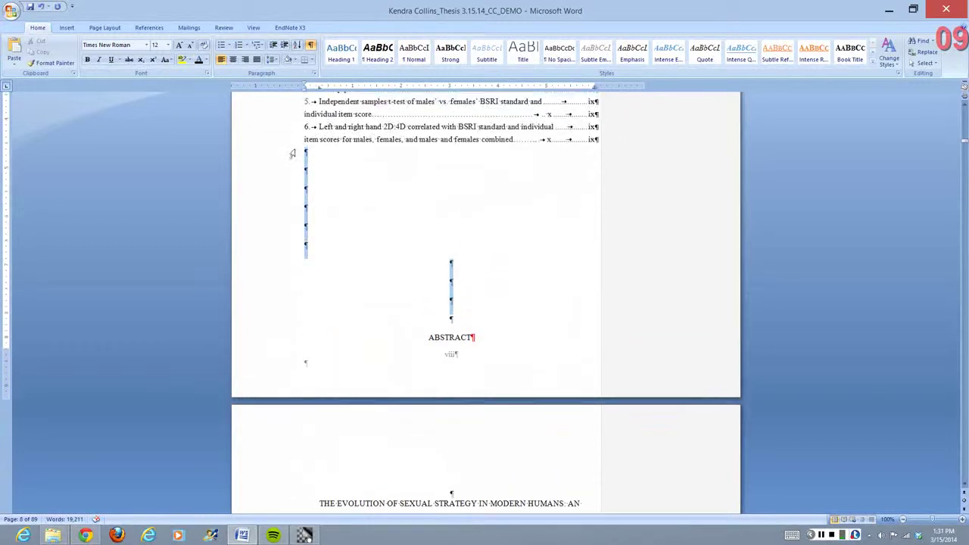
{"action": "key", "text": "Delete"}
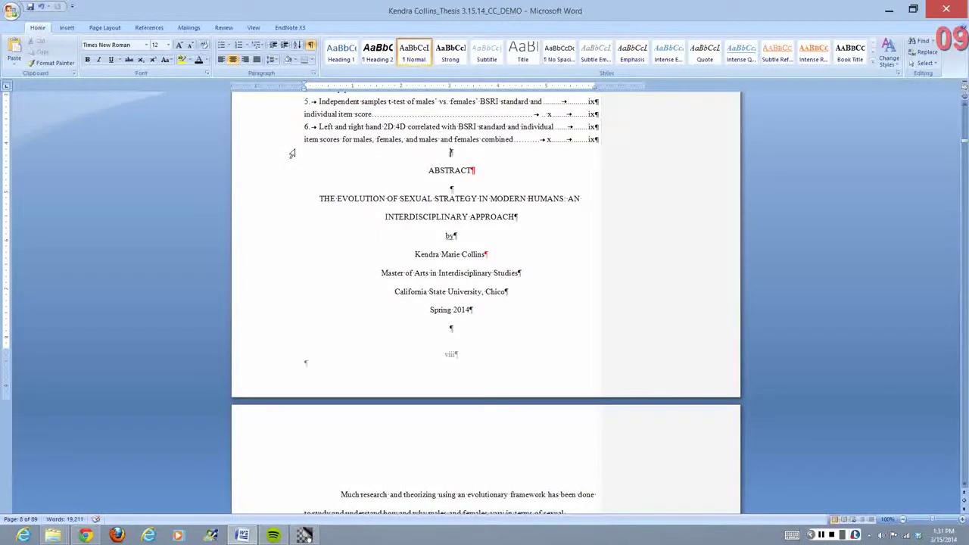
{"action": "key", "text": "Delete"}
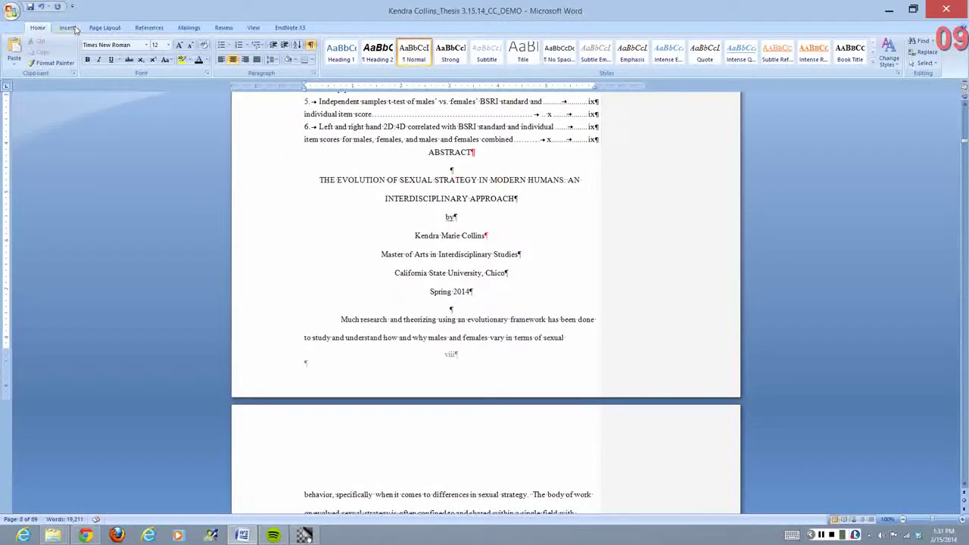
{"action": "left_click", "coordinate": [66, 27]}
{"action": "left_click", "coordinate": [56, 53]}
{"action": "scroll", "coordinate": [454, 199], "scroll_direction": "down", "scroll_amount": 4}
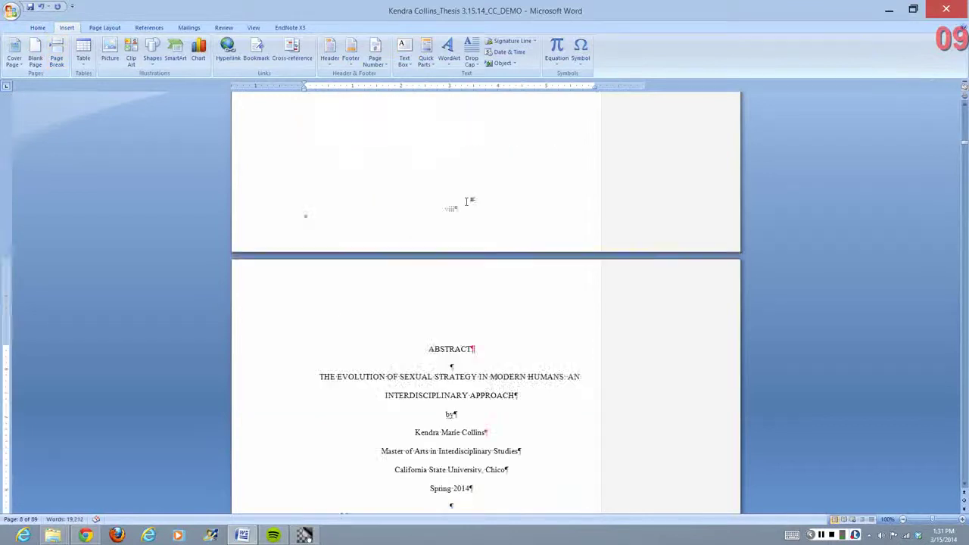
Review the page layout from the ABSTRACT to CHAPTER I, and back through LIST OF TABLES to DEDICATION.
{"action": "scroll", "coordinate": [467, 202], "scroll_direction": "down", "scroll_amount": 12}
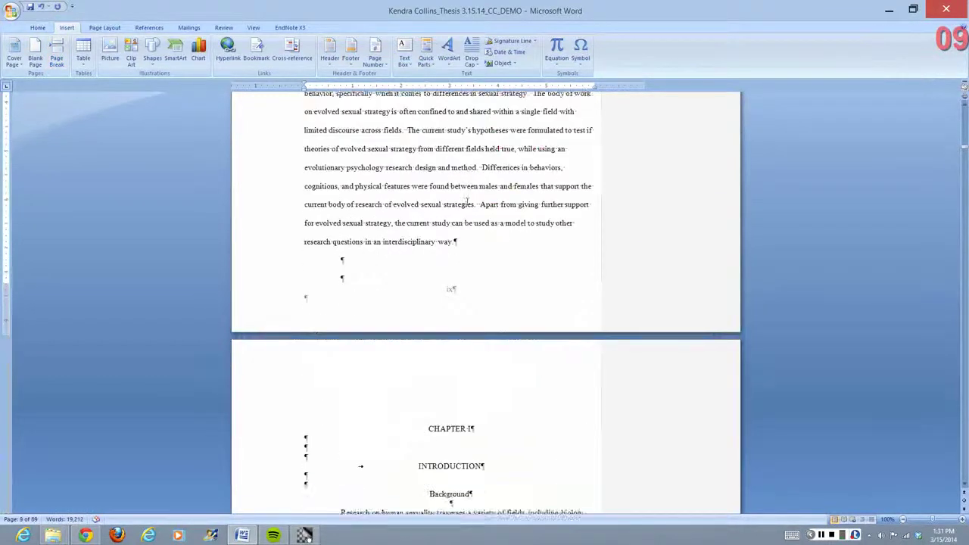
{"action": "scroll", "coordinate": [467, 200], "scroll_direction": "down", "scroll_amount": 2}
{"action": "scroll", "coordinate": [510, 202], "scroll_direction": "down", "scroll_amount": 1}
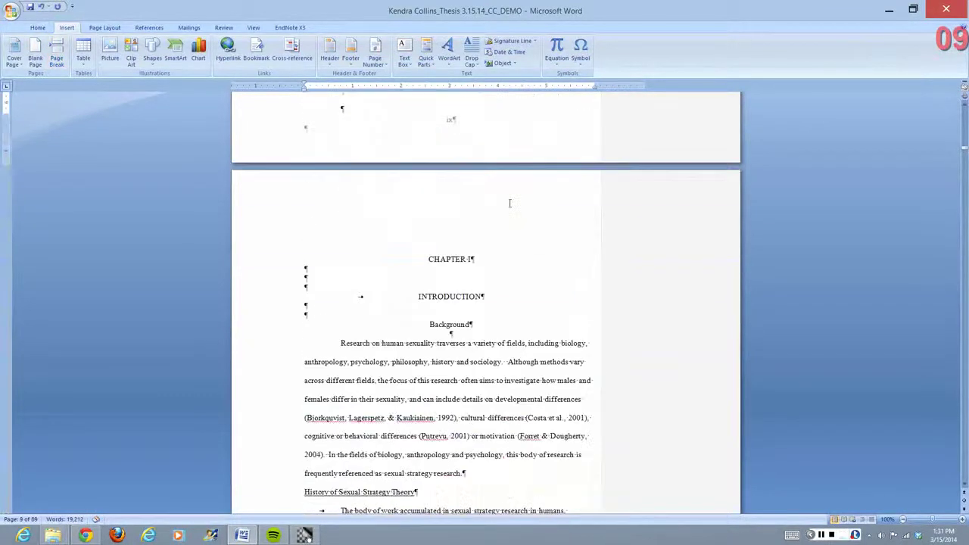
{"action": "scroll", "coordinate": [509, 203], "scroll_direction": "up", "scroll_amount": 12}
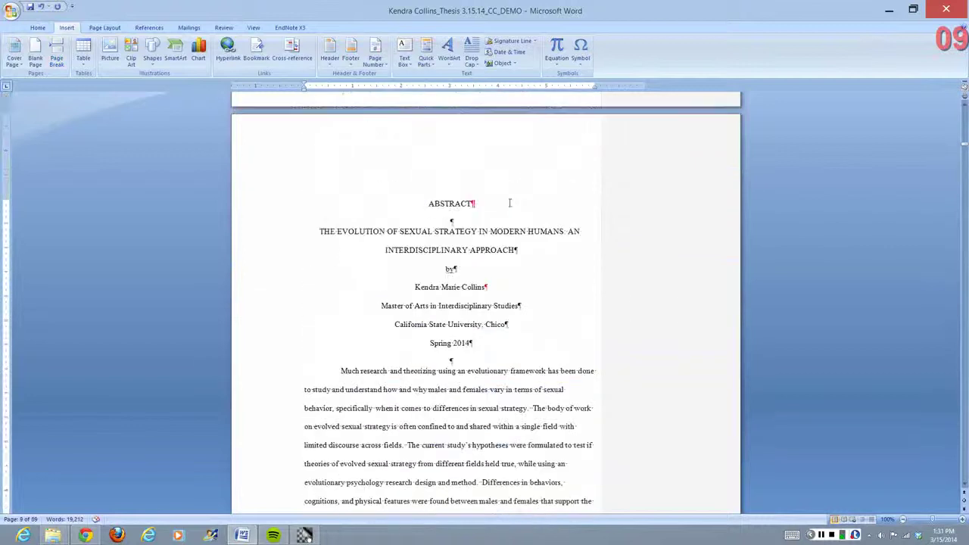
{"action": "scroll", "coordinate": [509, 203], "scroll_direction": "up", "scroll_amount": 5}
{"action": "scroll", "coordinate": [500, 212], "scroll_direction": "up", "scroll_amount": 6}
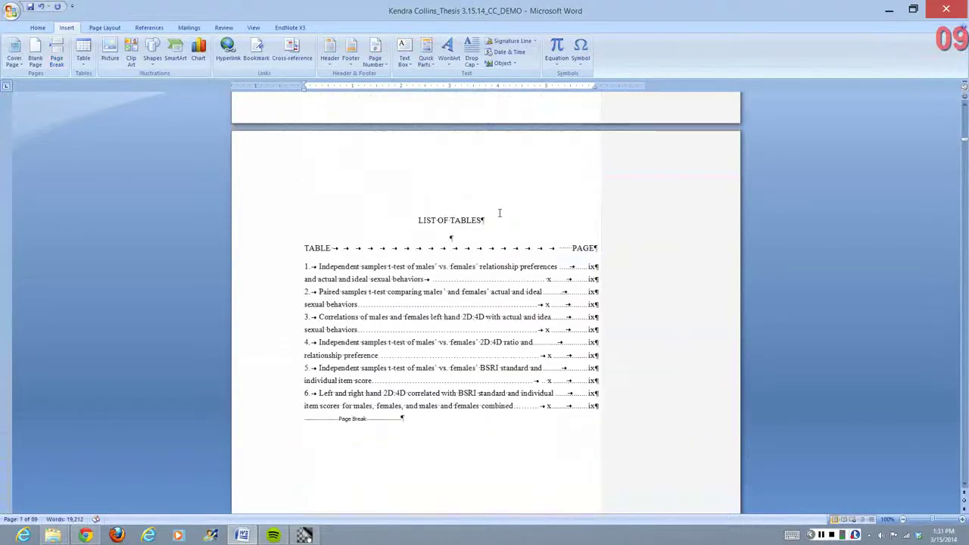
{"action": "scroll", "coordinate": [500, 212], "scroll_direction": "up", "scroll_amount": 15}
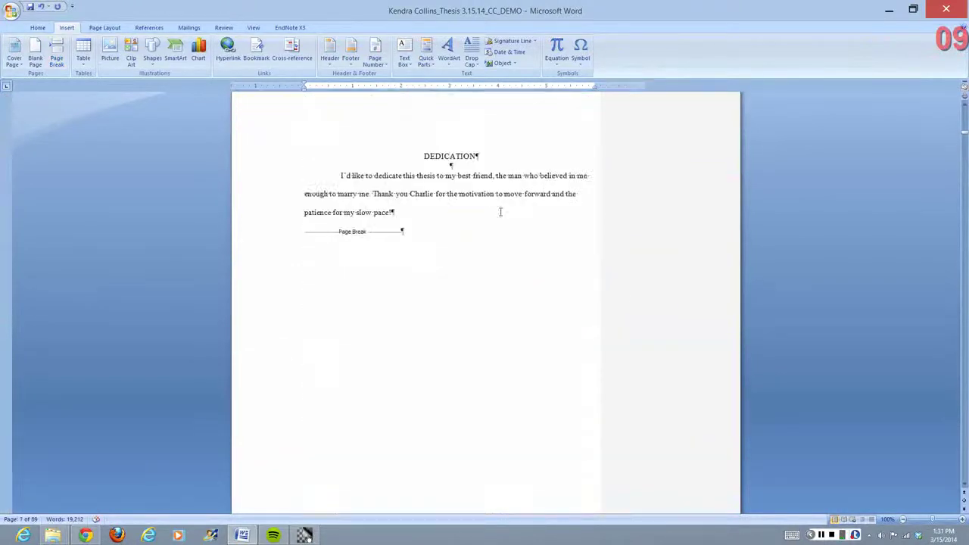
{"action": "scroll", "coordinate": [499, 213], "scroll_direction": "up", "scroll_amount": 5}
{"action": "scroll", "coordinate": [512, 201], "scroll_direction": "down", "scroll_amount": 2}
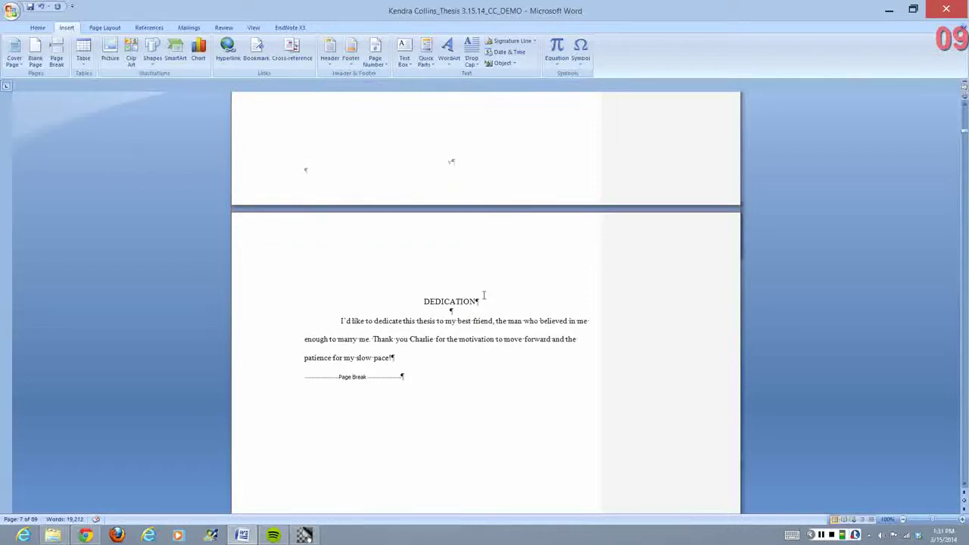
Check the headings and page breaks from DEDICATION through ACKNOWLEDGEMENTS, LIST OF TABLES and ABSTRACT.
{"action": "double_click", "coordinate": [484, 295]}
{"action": "scroll", "coordinate": [526, 261], "scroll_direction": "down", "scroll_amount": 15}
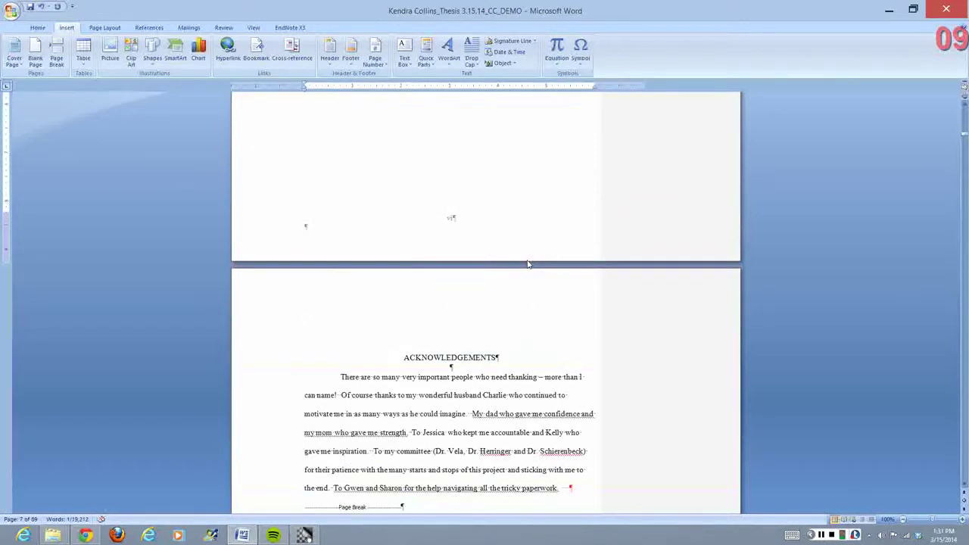
{"action": "scroll", "coordinate": [527, 263], "scroll_direction": "down", "scroll_amount": 3}
{"action": "left_click_drag", "start_coordinate": [499, 236], "coordinate": [402, 236]}
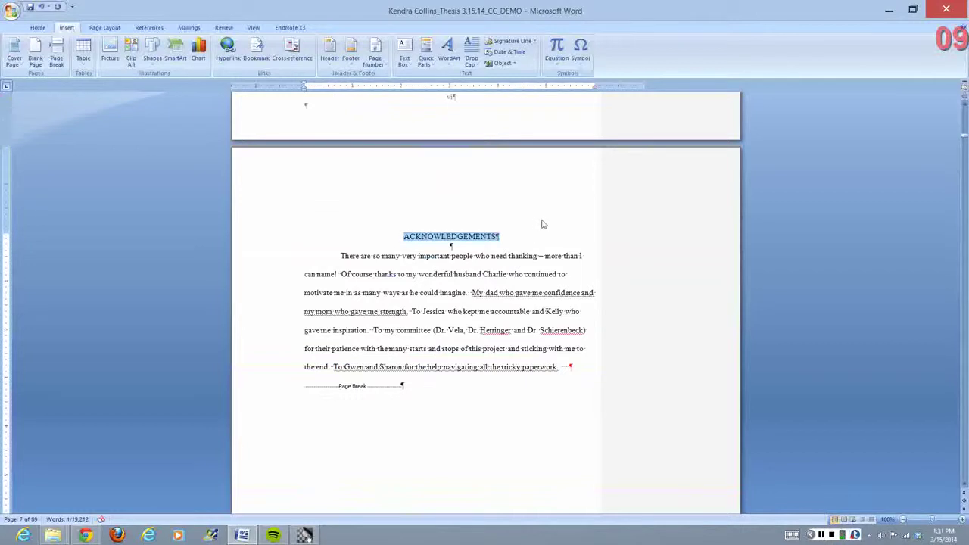
{"action": "scroll", "coordinate": [540, 221], "scroll_direction": "down", "scroll_amount": 7}
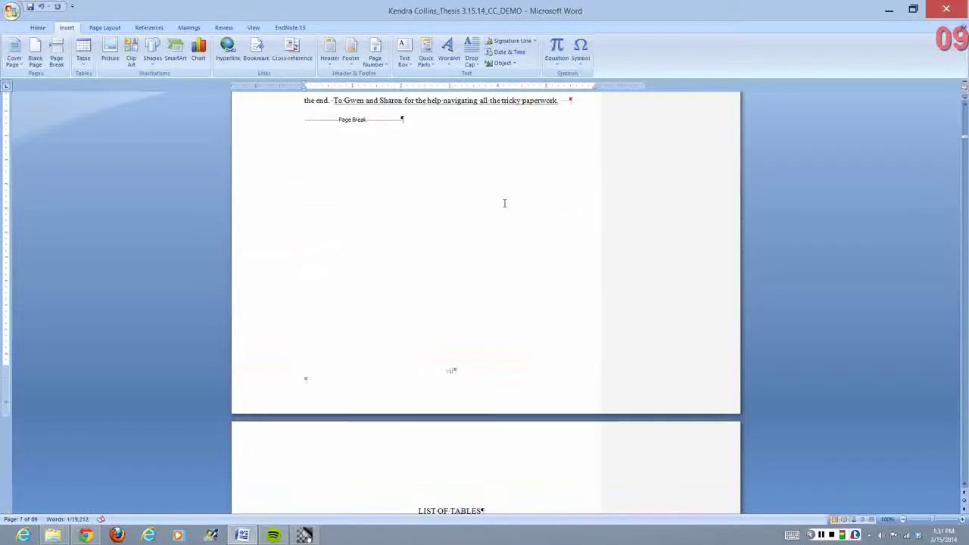
{"action": "scroll", "coordinate": [504, 203], "scroll_direction": "down", "scroll_amount": 14}
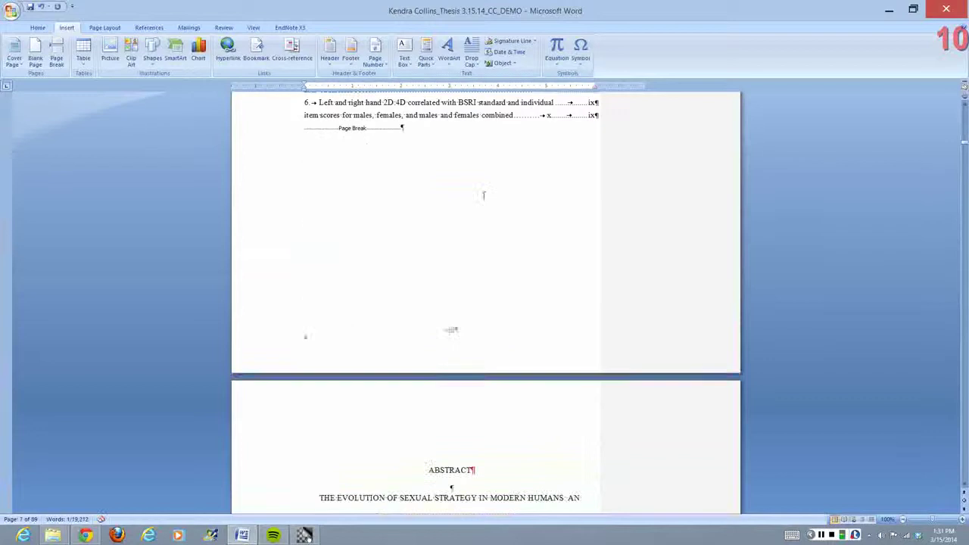
{"action": "scroll", "coordinate": [484, 195], "scroll_direction": "down", "scroll_amount": 8}
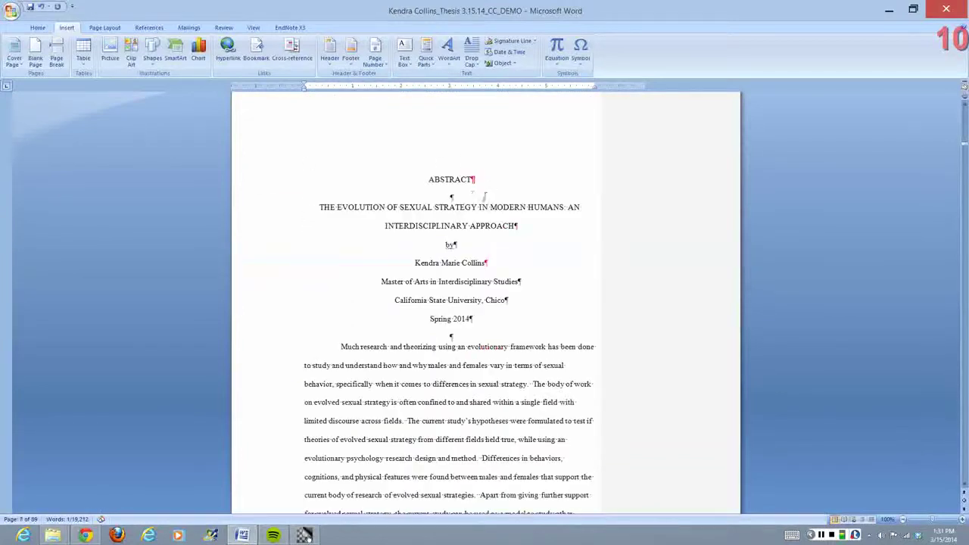
{"action": "scroll", "coordinate": [471, 196], "scroll_direction": "down", "scroll_amount": 8}
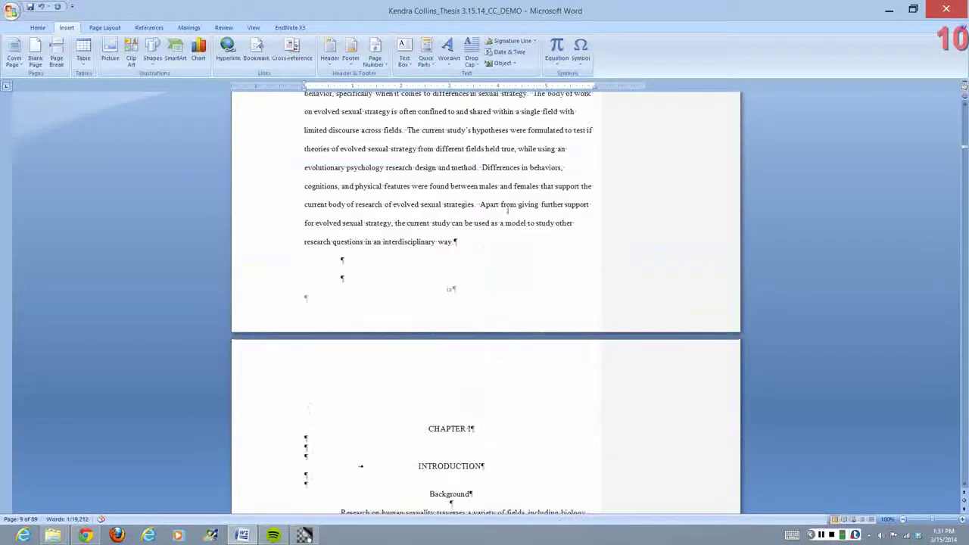
Insert a Next Page section break before the CHAPTER I heading and check the page number on the chapter's first page.
{"action": "scroll", "coordinate": [507, 210], "scroll_direction": "down", "scroll_amount": 4}
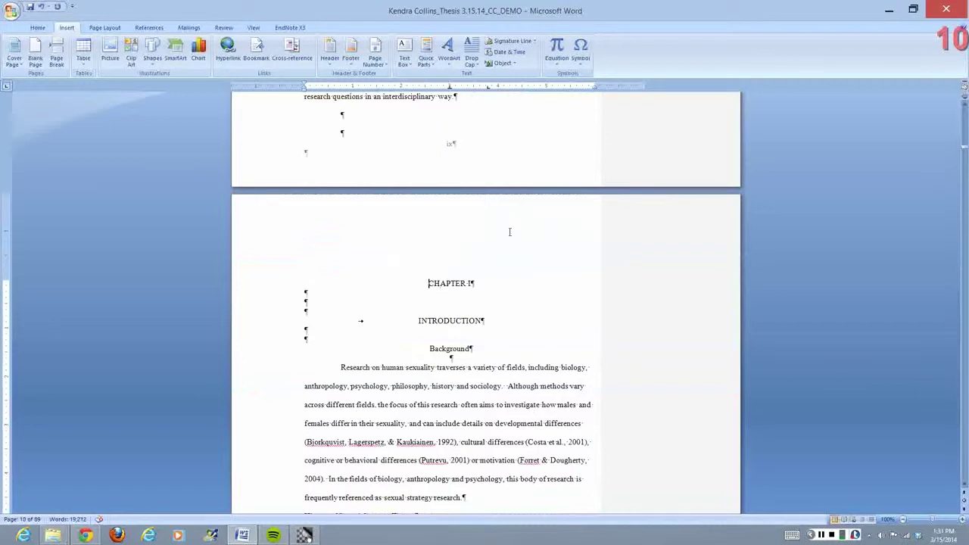
{"action": "scroll", "coordinate": [511, 225], "scroll_direction": "down", "scroll_amount": 10}
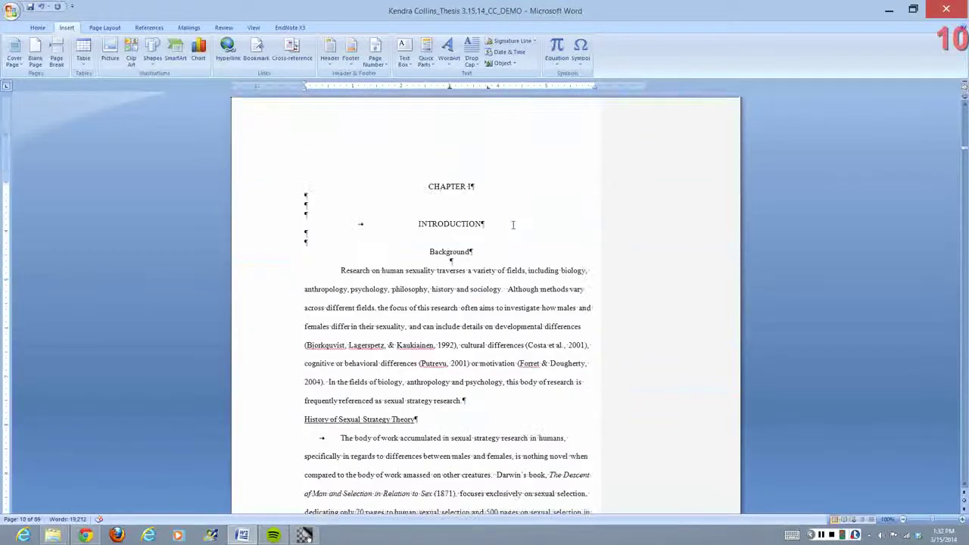
{"action": "scroll", "coordinate": [514, 224], "scroll_direction": "up", "scroll_amount": 5}
{"action": "scroll", "coordinate": [515, 243], "scroll_direction": "up", "scroll_amount": 4}
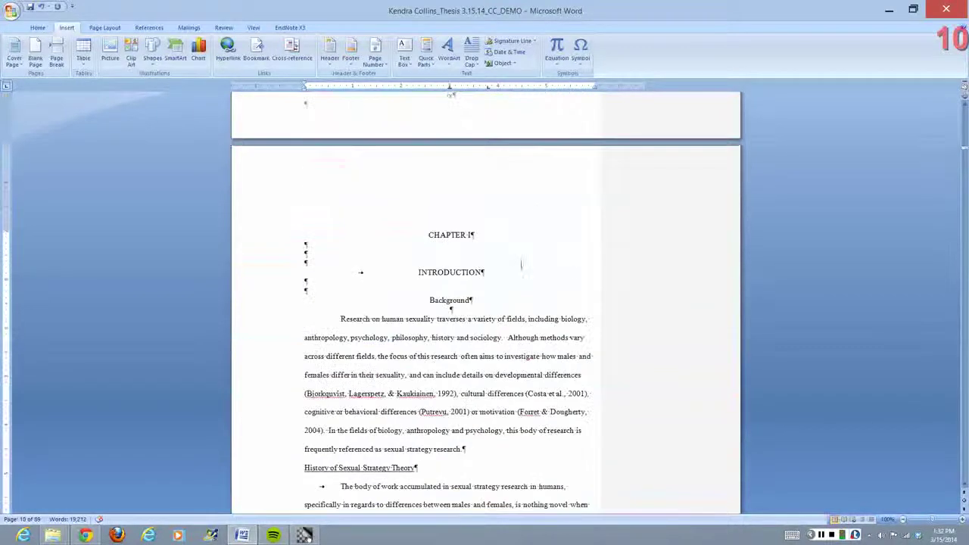
{"action": "scroll", "coordinate": [586, 283], "scroll_direction": "up", "scroll_amount": 3}
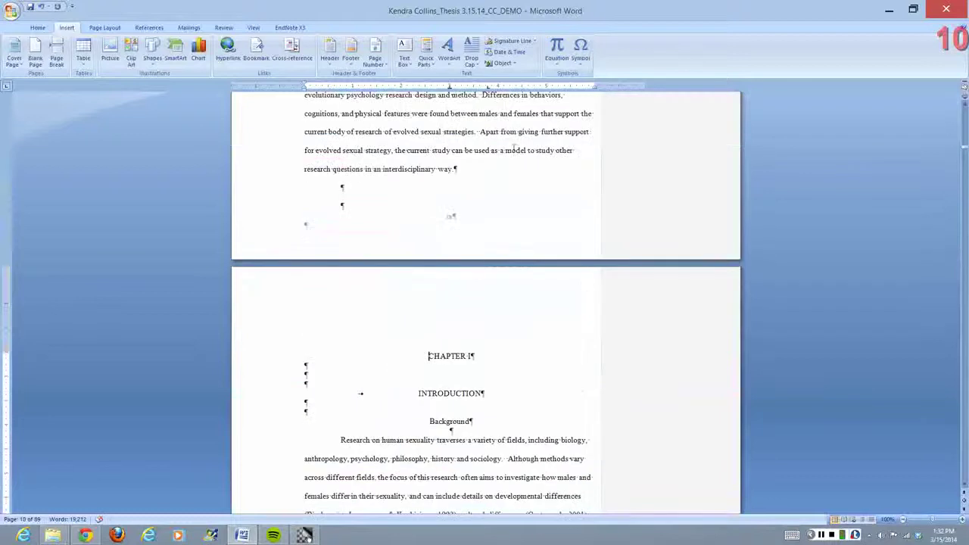
{"action": "scroll", "coordinate": [522, 322], "scroll_direction": "down", "scroll_amount": 2}
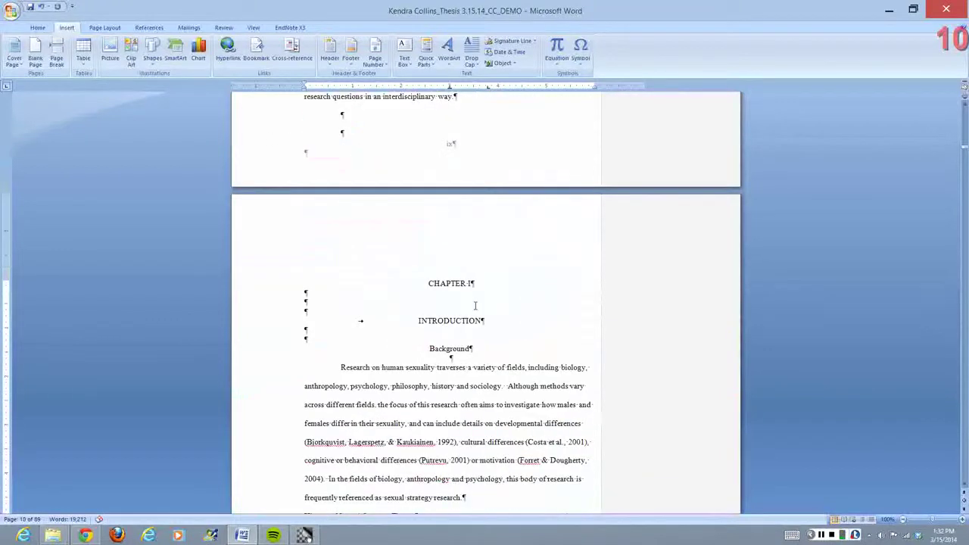
{"action": "left_click", "coordinate": [104, 27]}
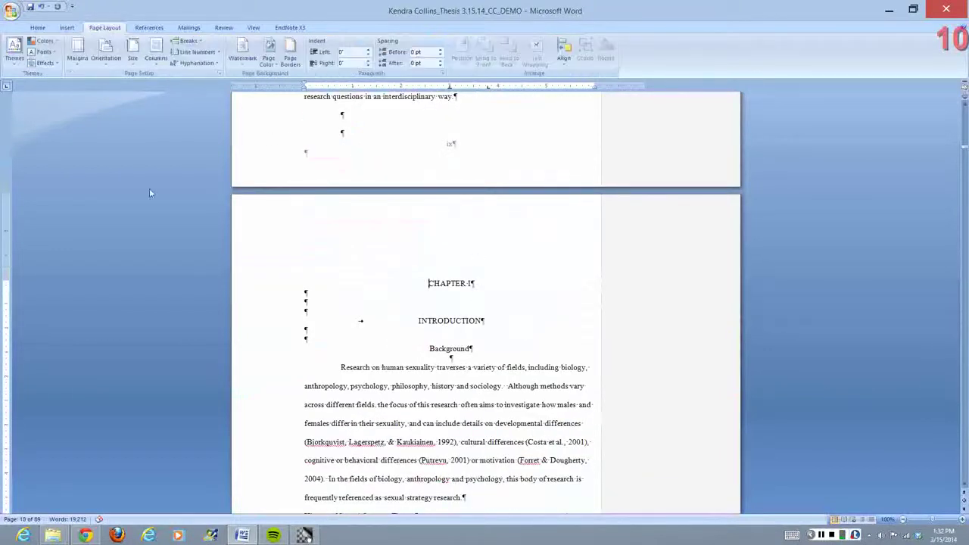
{"action": "left_click", "coordinate": [188, 41]}
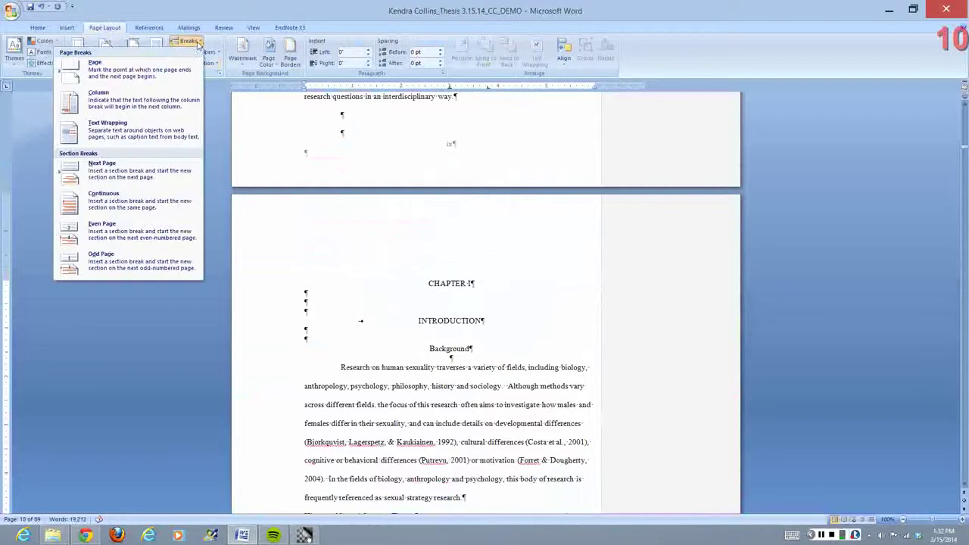
{"action": "left_click", "coordinate": [151, 168]}
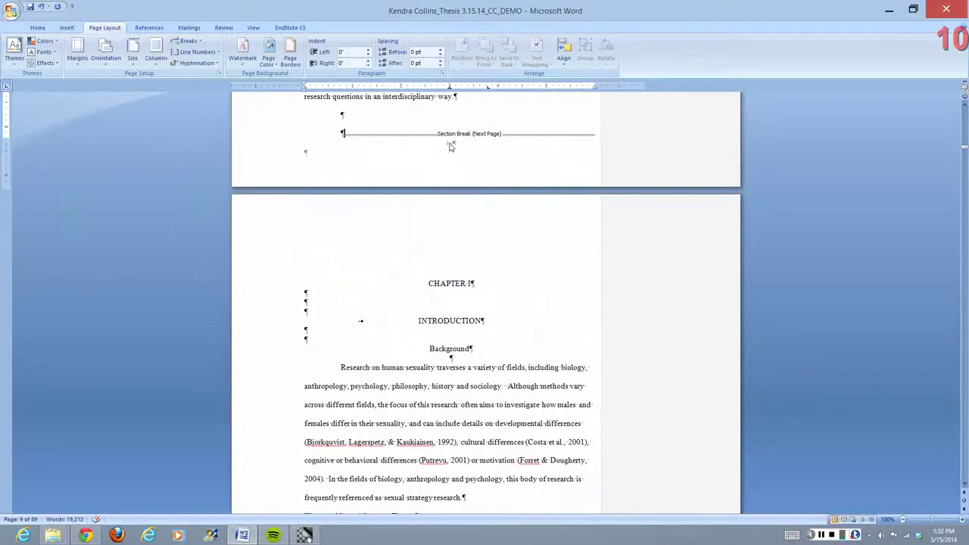
{"action": "scroll", "coordinate": [454, 148], "scroll_direction": "down", "scroll_amount": 3}
{"action": "scroll", "coordinate": [490, 227], "scroll_direction": "down", "scroll_amount": 4}
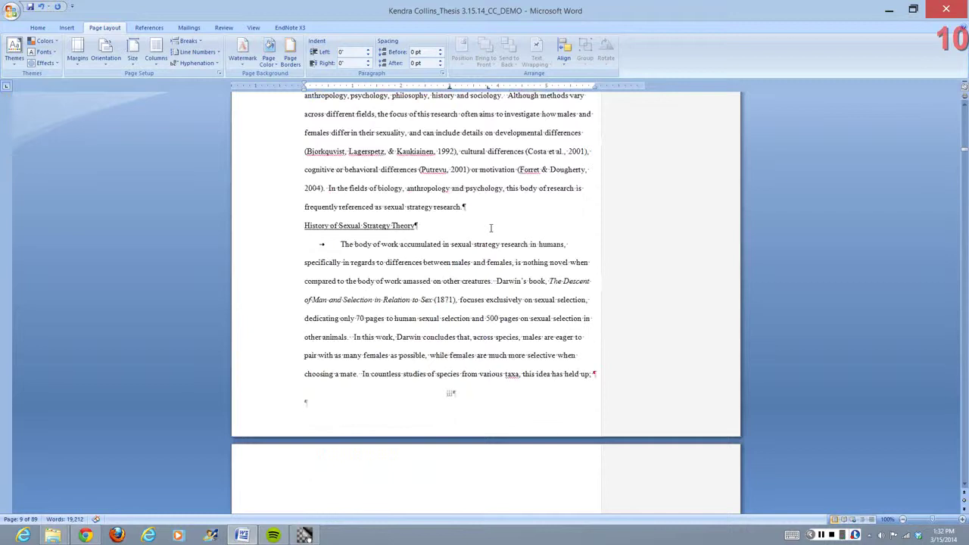
Open the footer on the first page of CHAPTER I for editing.
{"action": "double_click", "coordinate": [450, 346]}
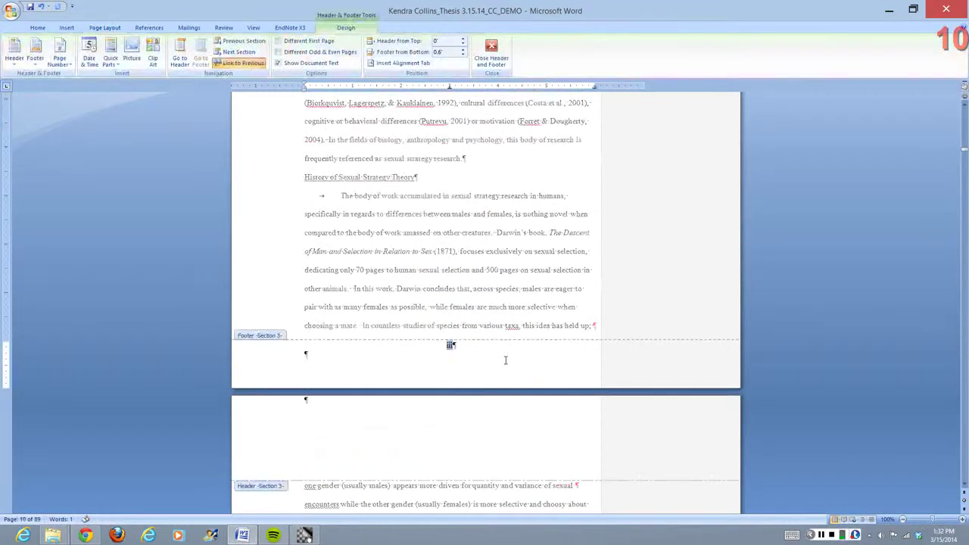
{"action": "left_click", "coordinate": [60, 62]}
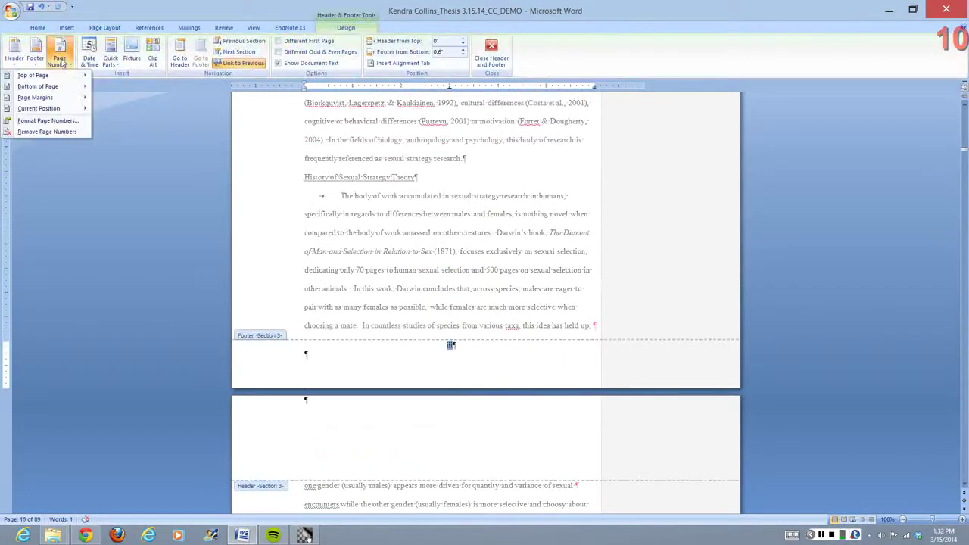
{"action": "left_click", "coordinate": [47, 121]}
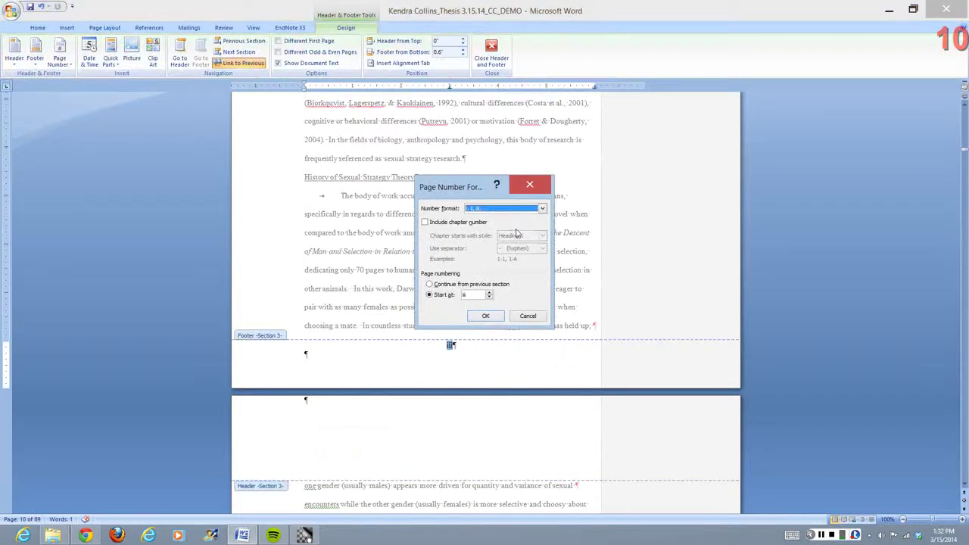
{"action": "left_click", "coordinate": [542, 208]}
{"action": "left_click", "coordinate": [499, 215]}
{"action": "left_click", "coordinate": [530, 185]}
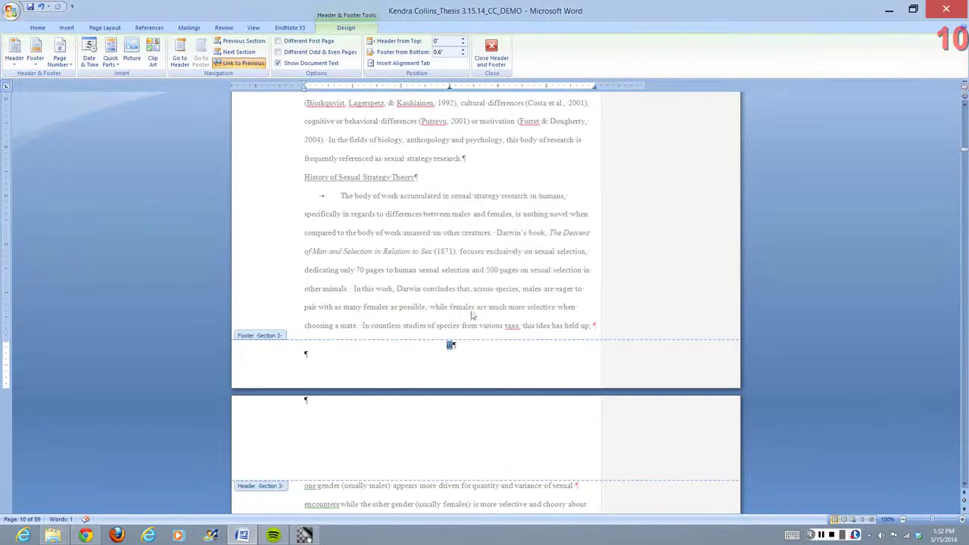
Turn off Link to Previous for the CHAPTER I section's footer.
{"action": "left_click", "coordinate": [260, 66]}
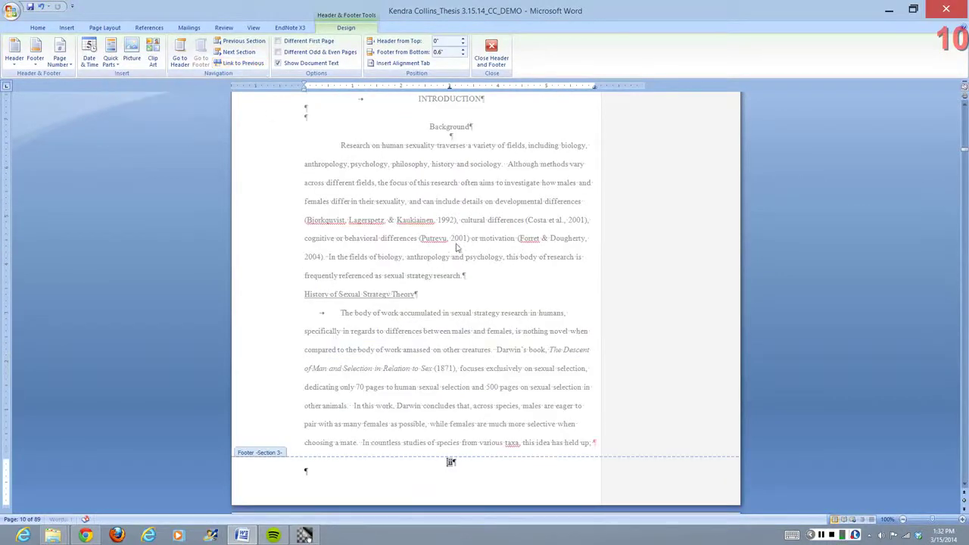
{"action": "scroll", "coordinate": [405, 212], "scroll_direction": "down", "scroll_amount": 2}
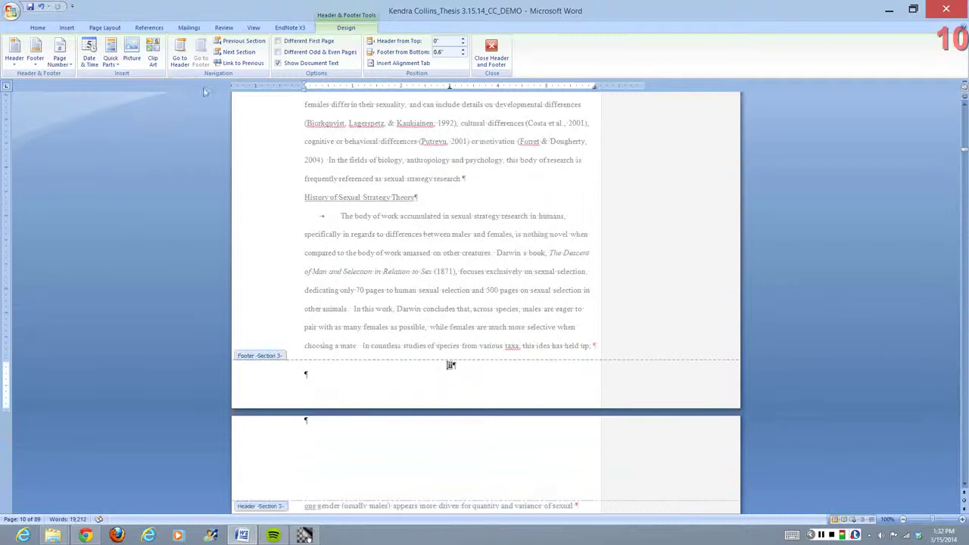
Set the CHAPTER I section's page numbers to the 1, 2, 3 format starting at 1, and leave footer editing.
{"action": "left_click", "coordinate": [448, 365]}
{"action": "left_click", "coordinate": [65, 61]}
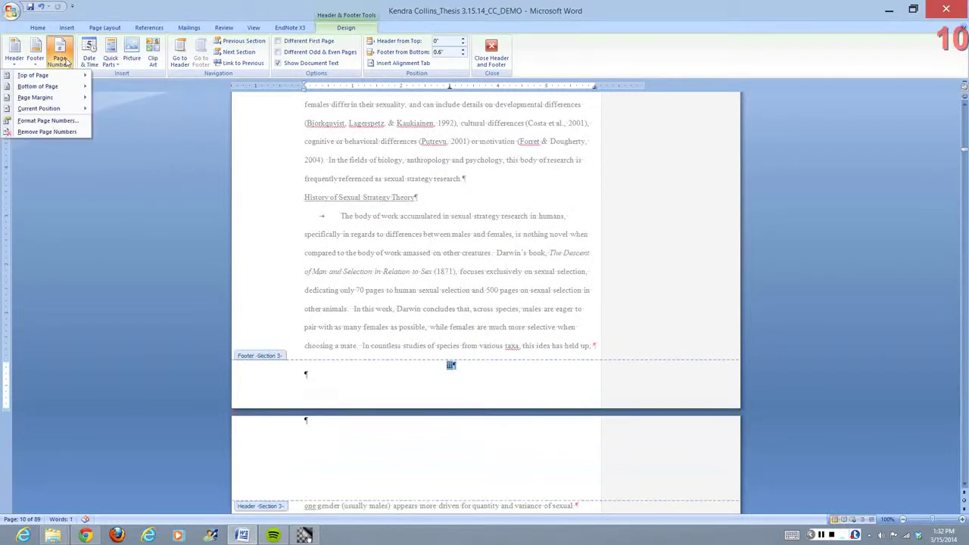
{"action": "left_click", "coordinate": [60, 122]}
{"action": "left_click", "coordinate": [503, 209]}
{"action": "left_click", "coordinate": [490, 218]}
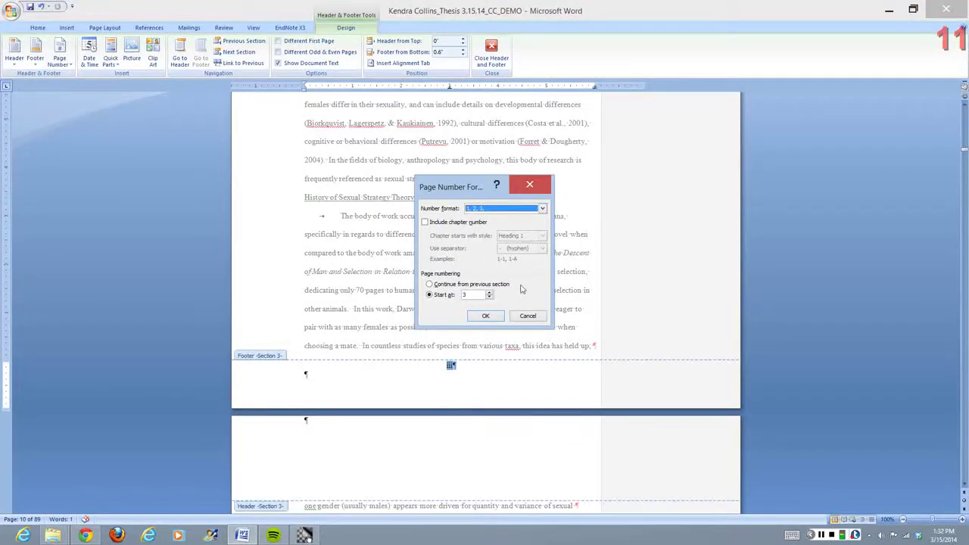
{"action": "left_click", "coordinate": [490, 292]}
{"action": "left_click", "coordinate": [490, 293]}
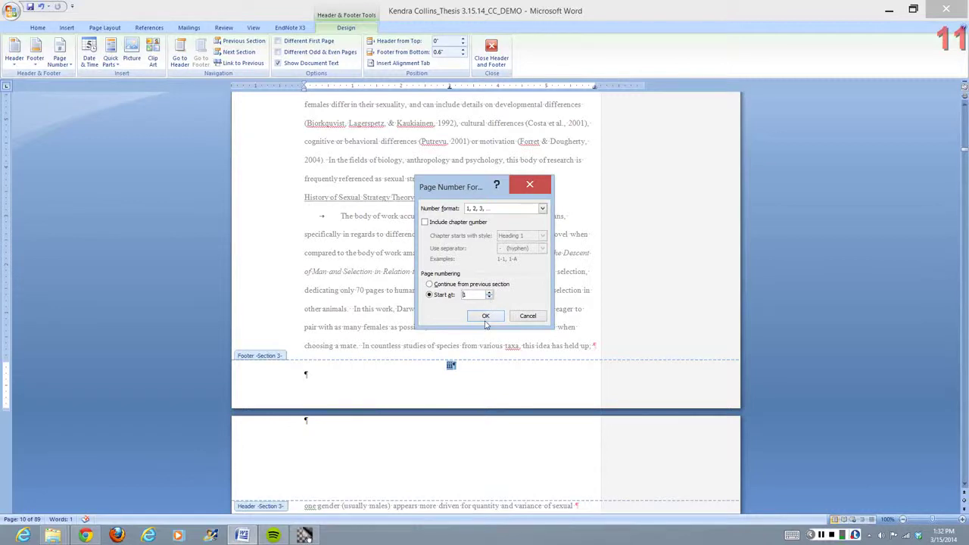
{"action": "left_click", "coordinate": [485, 316]}
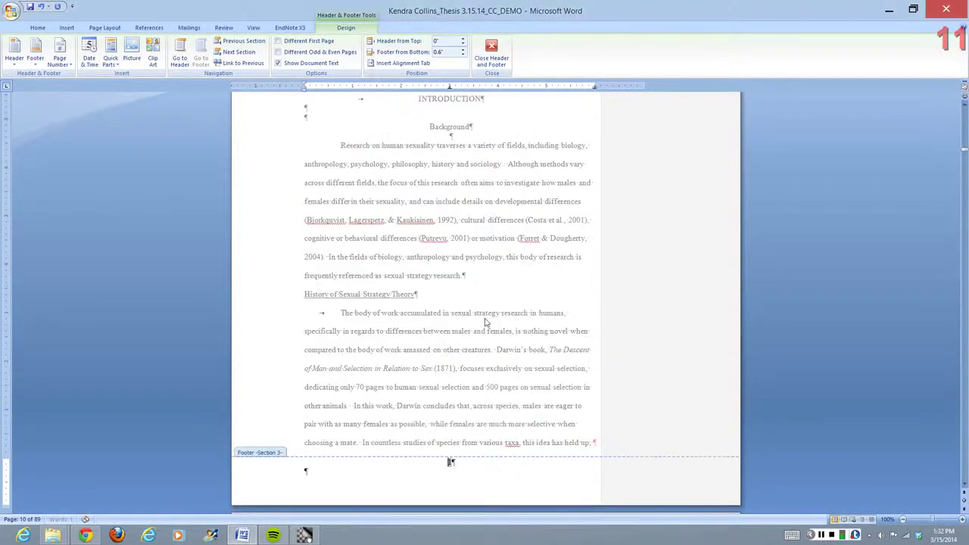
{"action": "scroll", "coordinate": [418, 423], "scroll_direction": "down", "scroll_amount": 3}
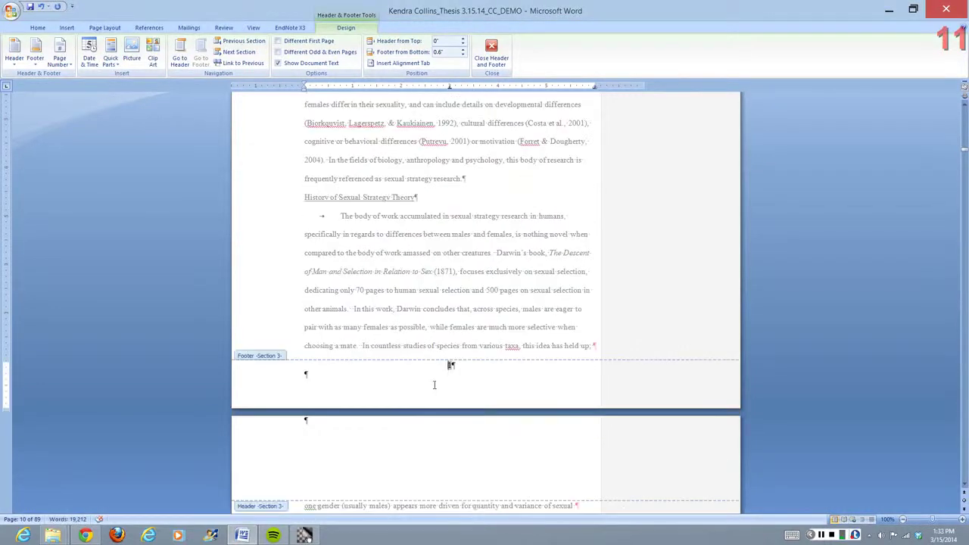
{"action": "scroll", "coordinate": [434, 384], "scroll_direction": "up", "scroll_amount": 10}
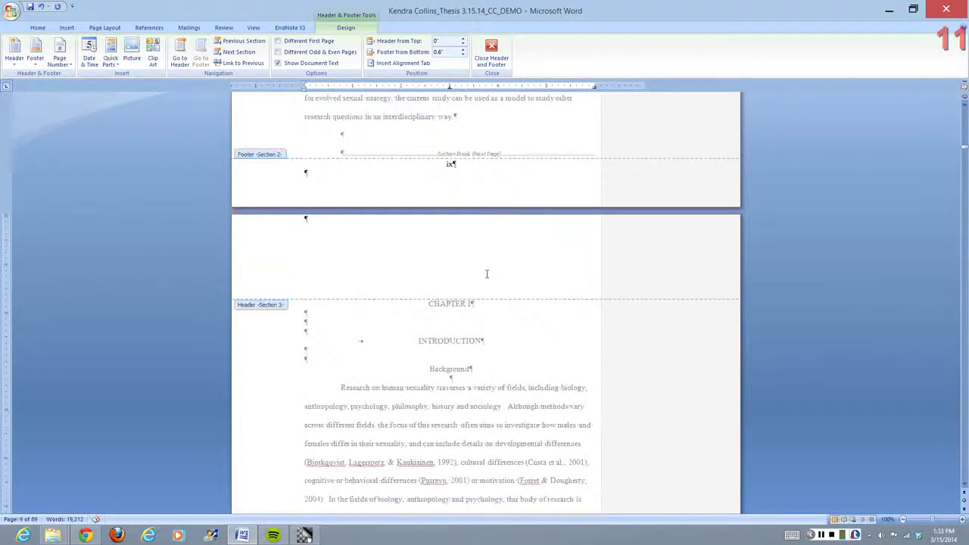
{"action": "scroll", "coordinate": [487, 273], "scroll_direction": "down", "scroll_amount": 9}
{"action": "double_click", "coordinate": [485, 321]}
Delete the empty paragraph directly above the "Economics of Evolved Sexual Strategy Differentiation" heading, and insert a page break before the heading.
{"action": "scroll", "coordinate": [488, 282], "scroll_direction": "down", "scroll_amount": 8}
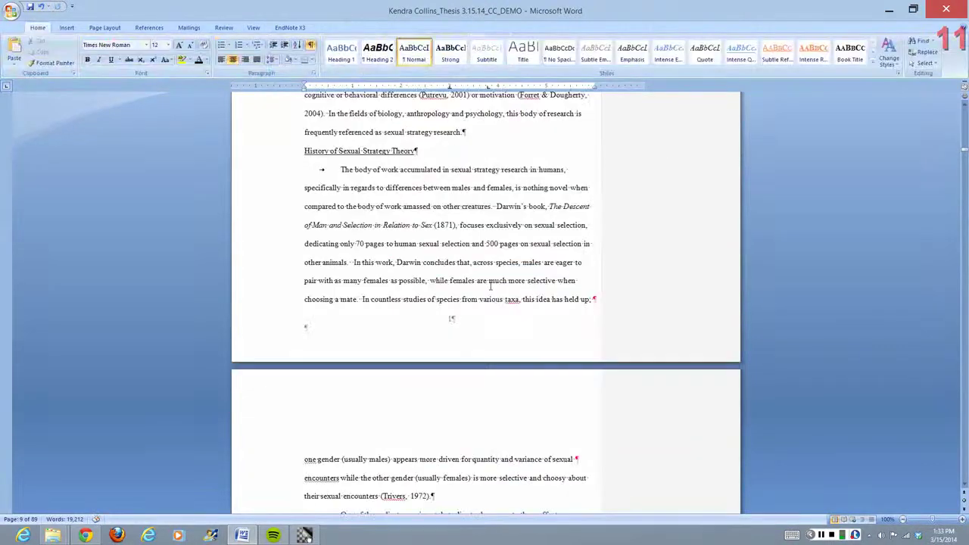
{"action": "scroll", "coordinate": [489, 287], "scroll_direction": "down", "scroll_amount": 15}
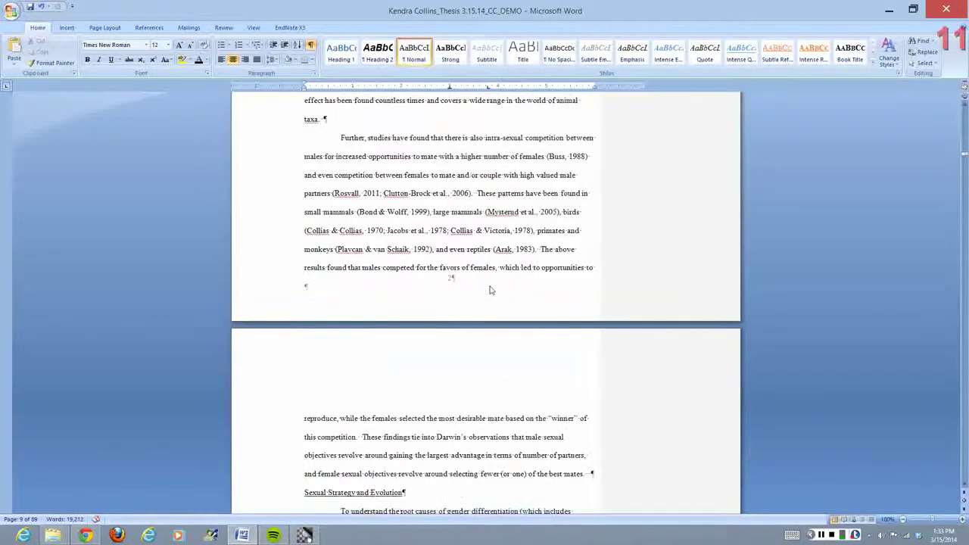
{"action": "scroll", "coordinate": [490, 288], "scroll_direction": "down", "scroll_amount": 15}
{"action": "scroll", "coordinate": [490, 276], "scroll_direction": "down", "scroll_amount": 15}
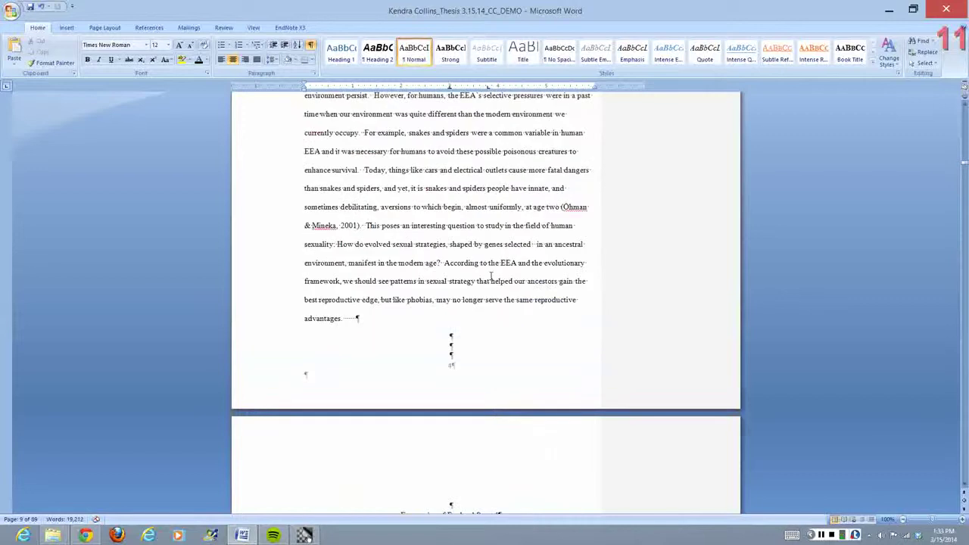
{"action": "scroll", "coordinate": [491, 276], "scroll_direction": "down", "scroll_amount": 2}
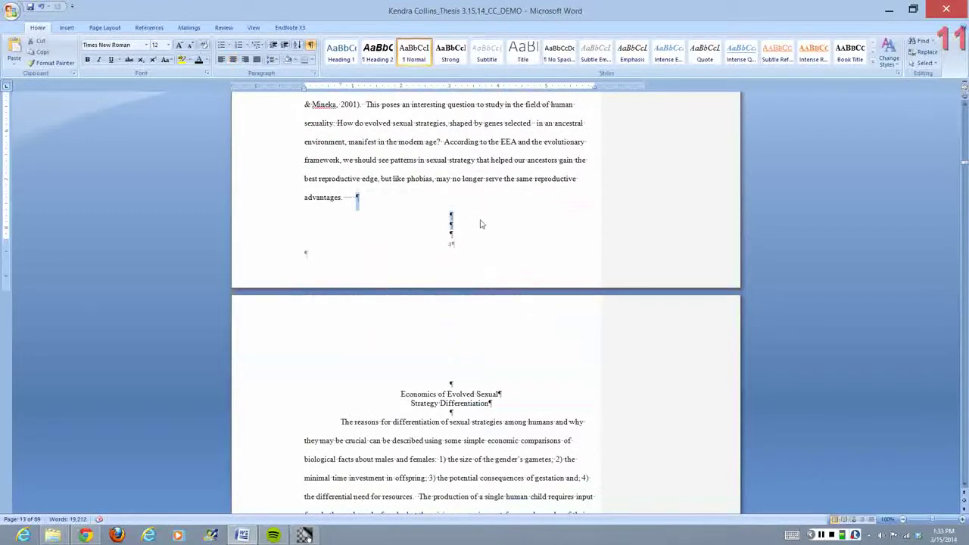
{"action": "key", "text": "Delete"}
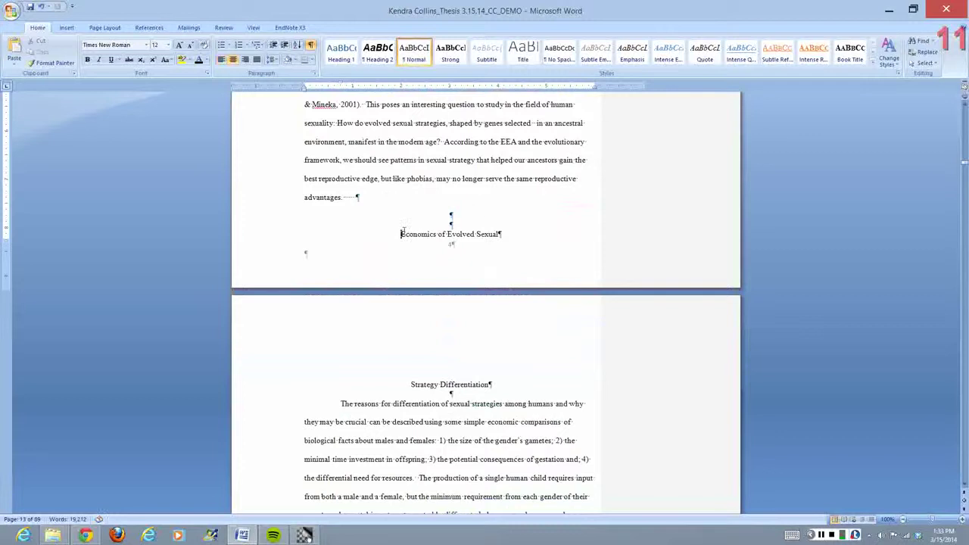
{"action": "left_click", "coordinate": [67, 27]}
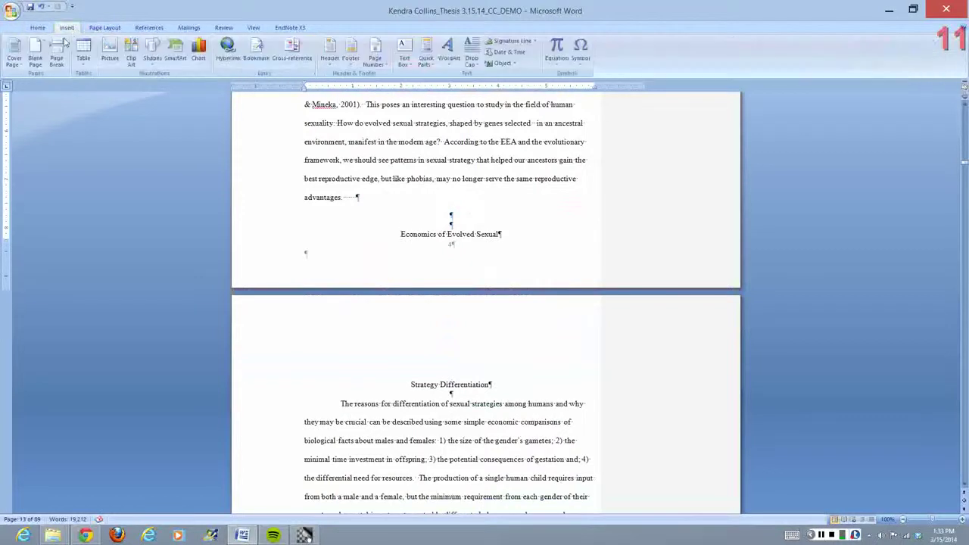
{"action": "left_click", "coordinate": [59, 46]}
{"action": "scroll", "coordinate": [527, 240], "scroll_direction": "down", "scroll_amount": 3}
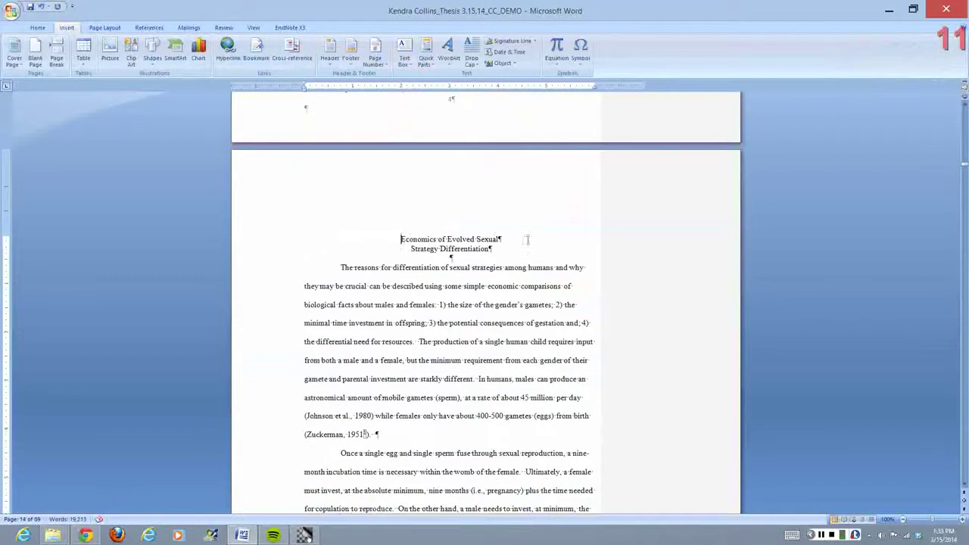
{"action": "scroll", "coordinate": [492, 231], "scroll_direction": "up", "scroll_amount": 4}
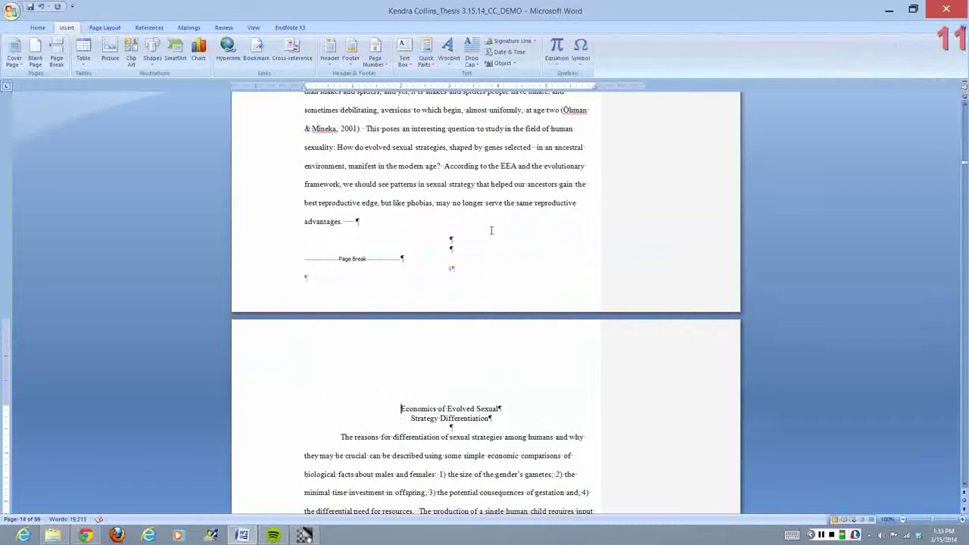
Check the page numbering from the Economics of Evolved Sexual Strategy Differentiation section through the survey pages at the thesis's end.
{"action": "scroll", "coordinate": [490, 231], "scroll_direction": "down", "scroll_amount": 2}
{"action": "scroll", "coordinate": [491, 233], "scroll_direction": "down", "scroll_amount": 5}
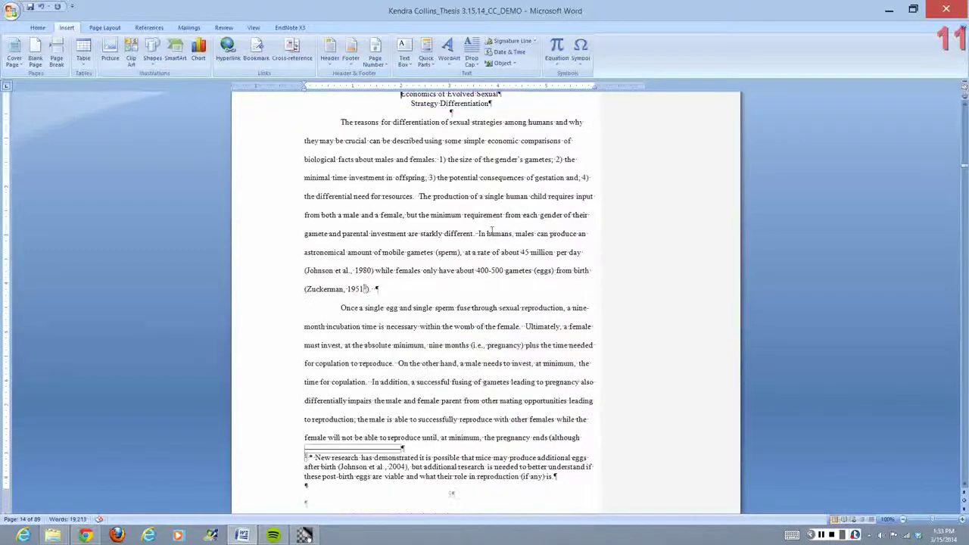
{"action": "scroll", "coordinate": [492, 232], "scroll_direction": "down", "scroll_amount": 6}
{"action": "scroll", "coordinate": [491, 235], "scroll_direction": "down", "scroll_amount": 10}
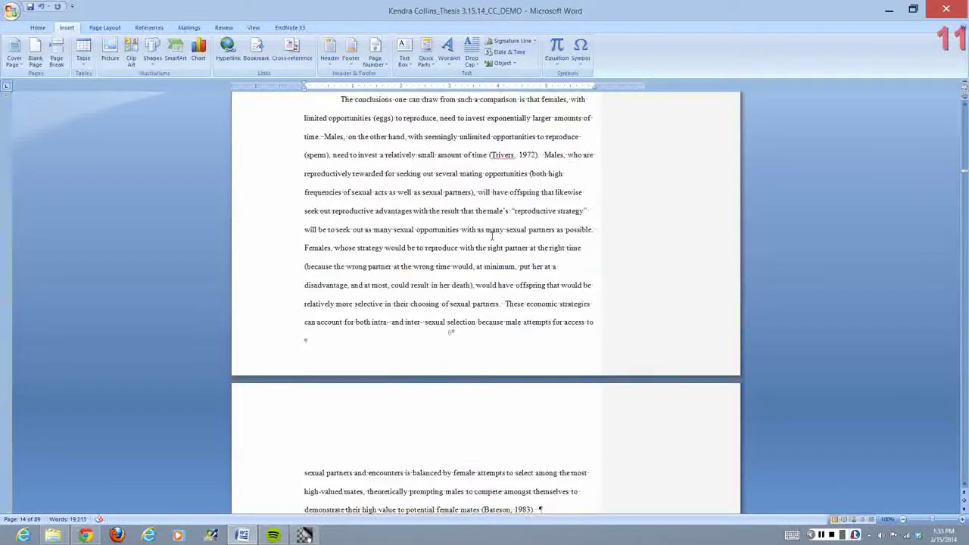
{"action": "scroll", "coordinate": [491, 235], "scroll_direction": "down", "scroll_amount": 20}
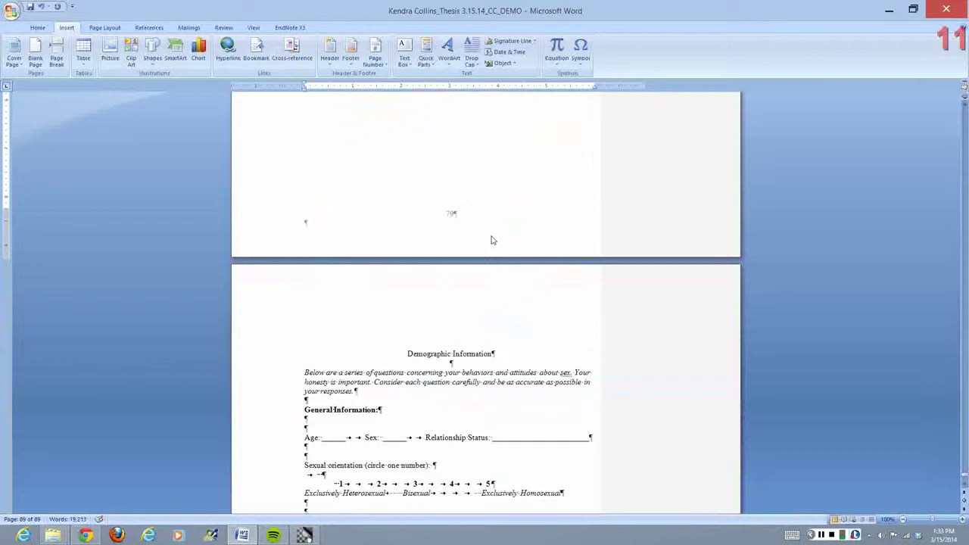
{"action": "scroll", "coordinate": [491, 240], "scroll_direction": "up", "scroll_amount": 20}
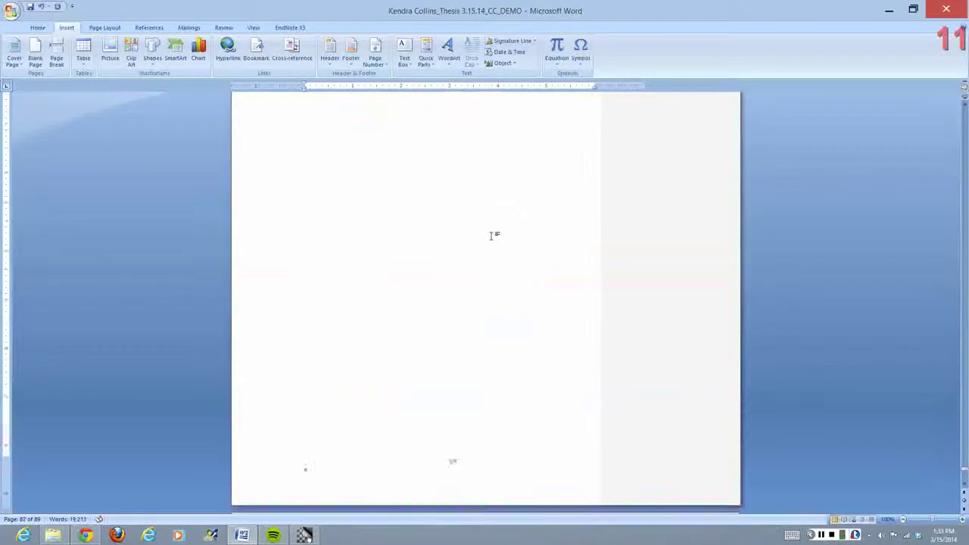
{"action": "scroll", "coordinate": [492, 235], "scroll_direction": "down", "scroll_amount": 3}
{"action": "scroll", "coordinate": [492, 236], "scroll_direction": "up", "scroll_amount": 7}
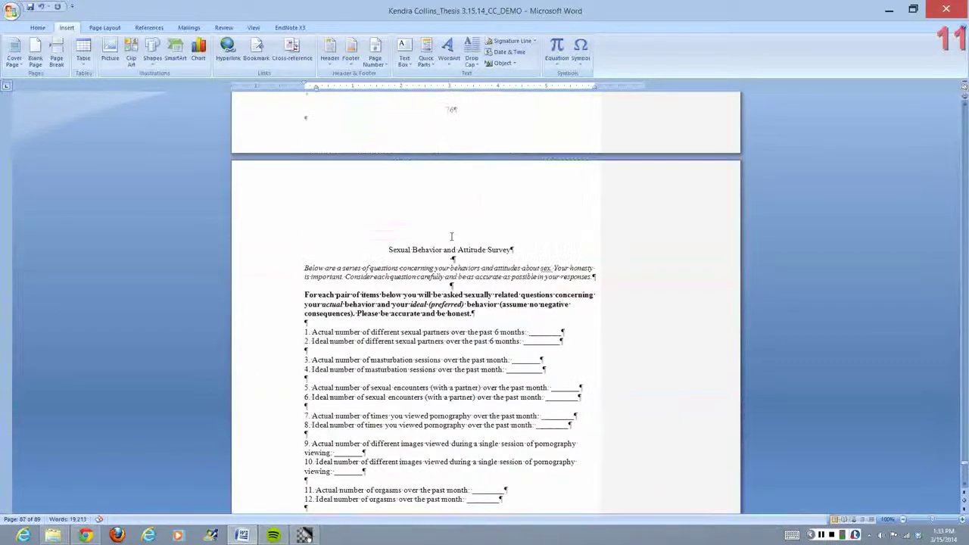
Insert a Next Page section break directly before the APPENDIX A heading.
{"action": "scroll", "coordinate": [454, 242], "scroll_direction": "up", "scroll_amount": 9}
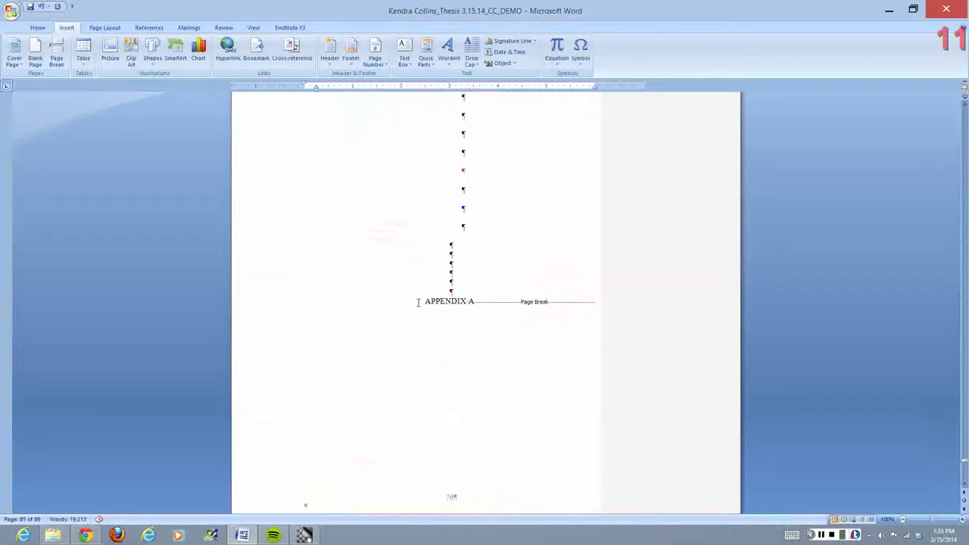
{"action": "scroll", "coordinate": [492, 270], "scroll_direction": "up", "scroll_amount": 8}
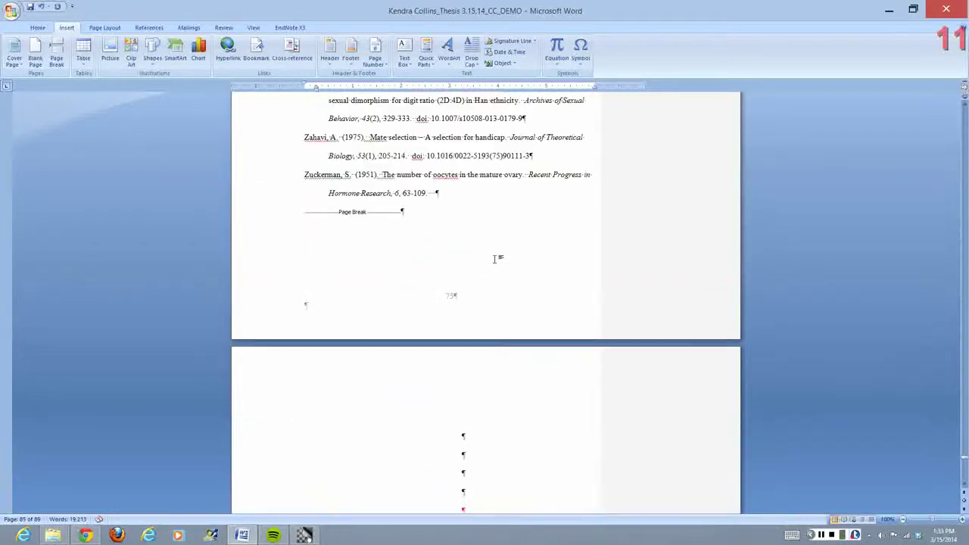
{"action": "scroll", "coordinate": [496, 258], "scroll_direction": "down", "scroll_amount": 6}
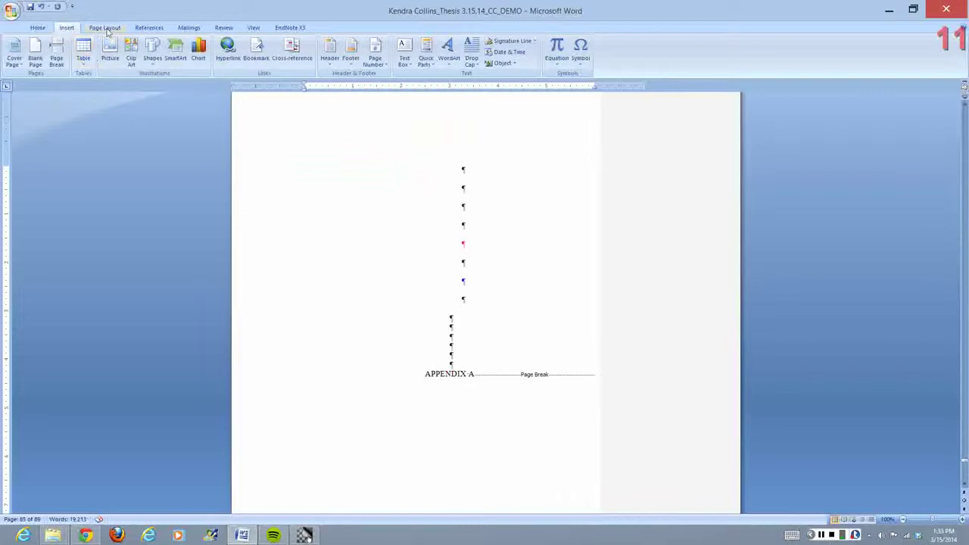
{"action": "left_click", "coordinate": [106, 28]}
{"action": "left_click", "coordinate": [200, 43]}
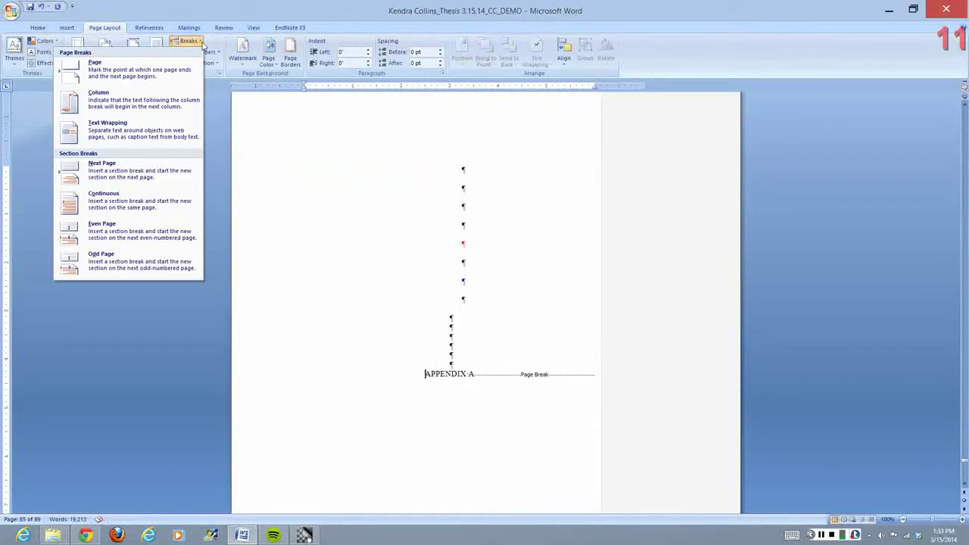
{"action": "left_click", "coordinate": [114, 176]}
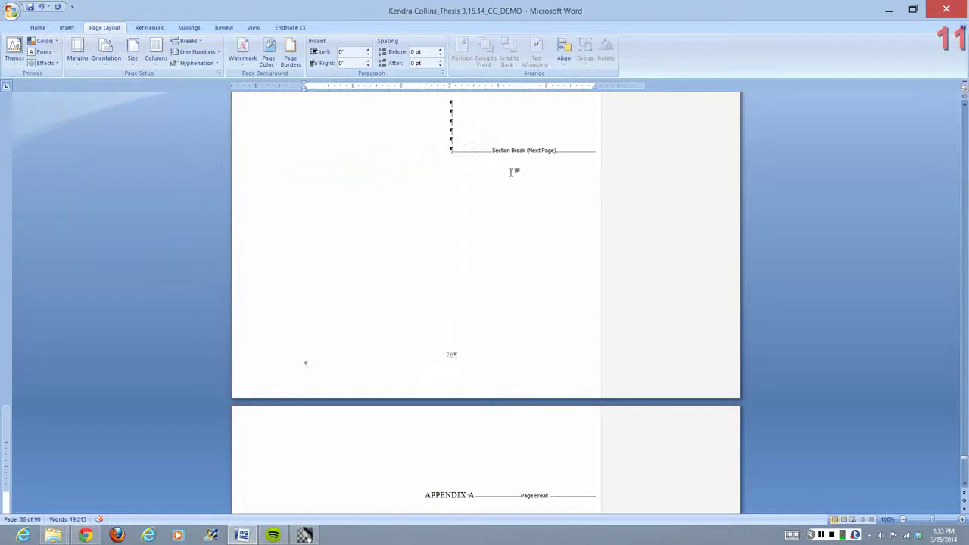
Add empty paragraphs above APPENDIX A to move the title down its page, and check the page number in the footer.
{"action": "scroll", "coordinate": [511, 172], "scroll_direction": "down", "scroll_amount": 7}
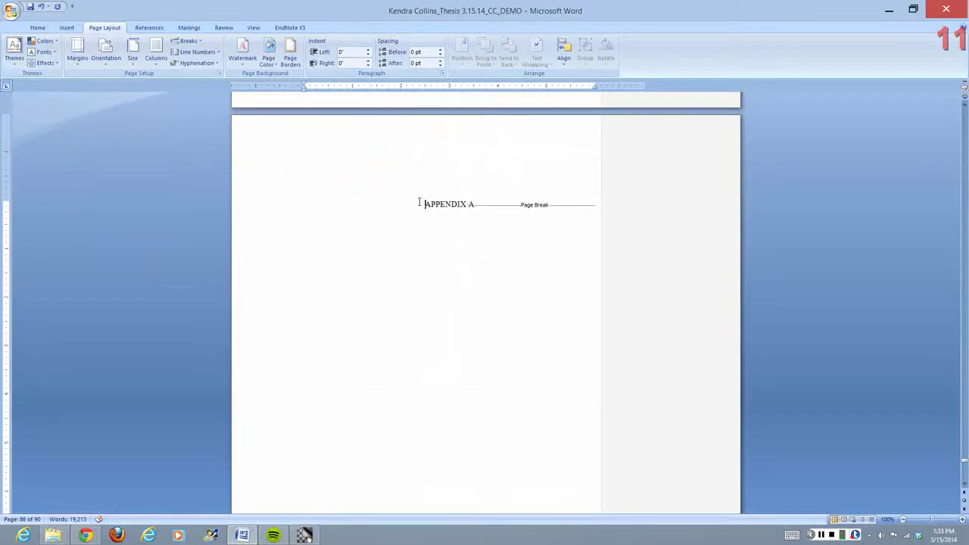
{"action": "key", "text": "Return"}
{"action": "key", "text": "Return"}
{"action": "key", "text": "Return"}
{"action": "key", "text": "Return"}
{"action": "key", "text": "Return"}
{"action": "key", "text": "Return"}
{"action": "key", "text": "Return"}
{"action": "key", "text": "Return"}
{"action": "key", "text": "Return"}
{"action": "key", "text": "Return"}
{"action": "key", "text": "Return"}
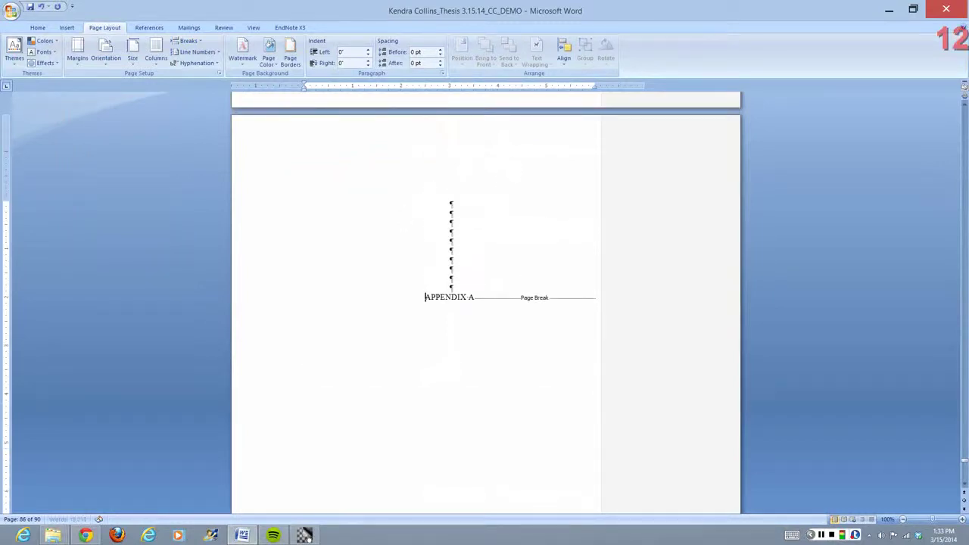
{"action": "key", "text": "Return"}
{"action": "key", "text": "Return"}
{"action": "key", "text": "Return"}
{"action": "key", "text": "Return"}
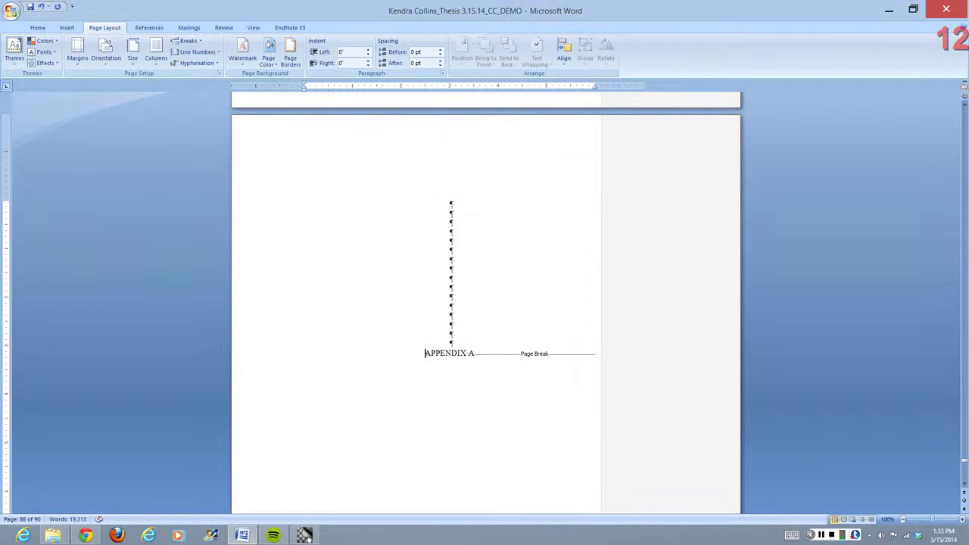
{"action": "scroll", "coordinate": [470, 322], "scroll_direction": "down", "scroll_amount": 15}
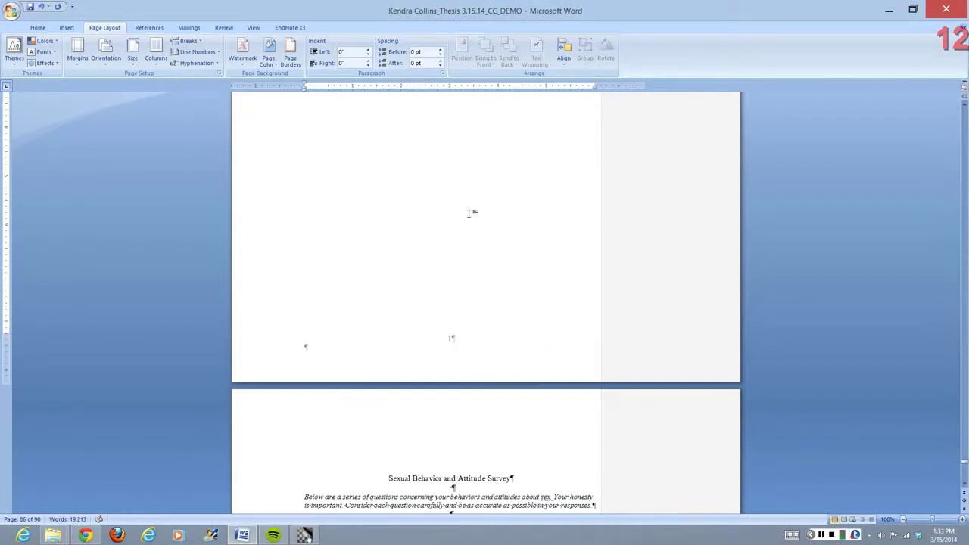
{"action": "scroll", "coordinate": [469, 322], "scroll_direction": "up", "scroll_amount": 5}
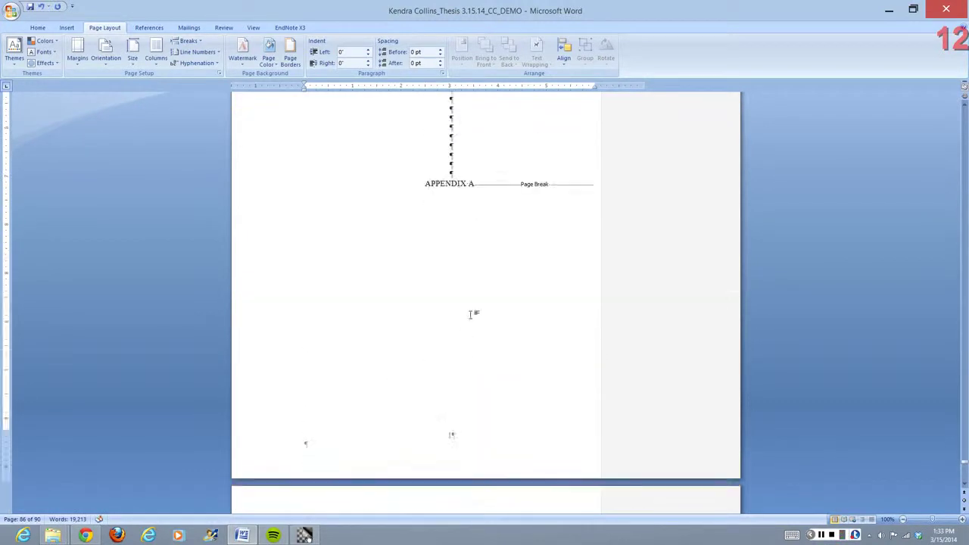
Format the Appendix A section's footer page numbers as lowercase Roman numerals (i, ii, iii), starting at 77, and return to the body text.
{"action": "scroll", "coordinate": [471, 313], "scroll_direction": "down", "scroll_amount": 5}
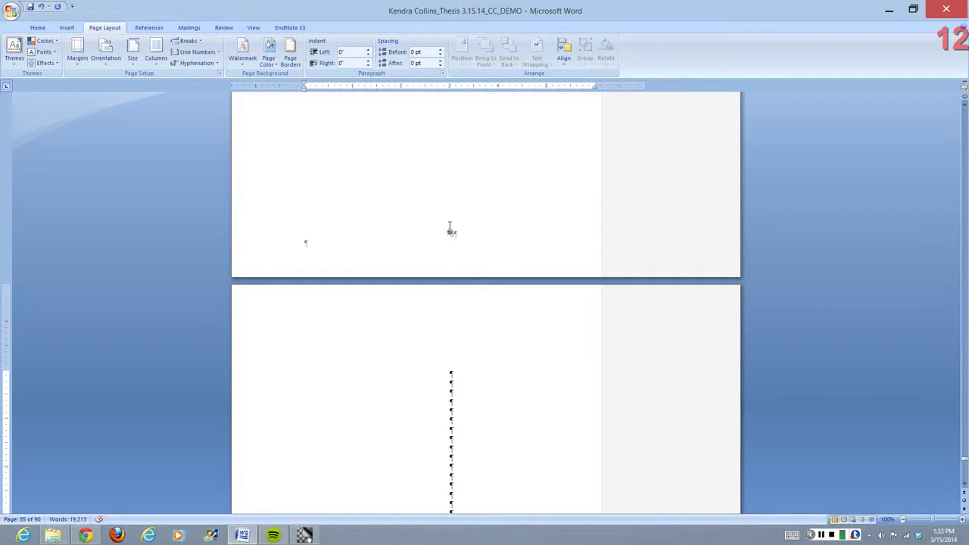
{"action": "scroll", "coordinate": [452, 231], "scroll_direction": "up", "scroll_amount": 2}
{"action": "scroll", "coordinate": [469, 263], "scroll_direction": "down", "scroll_amount": 13}
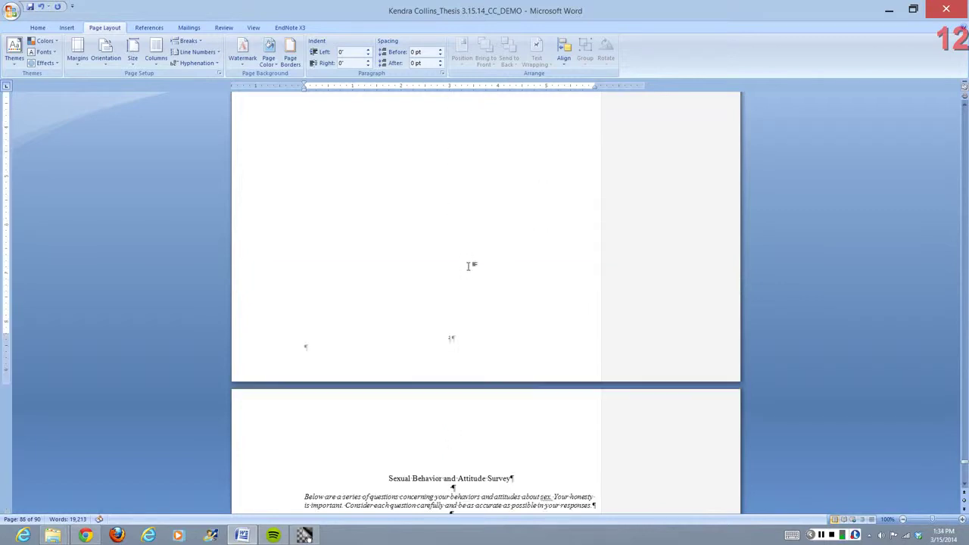
{"action": "double_click", "coordinate": [451, 341]}
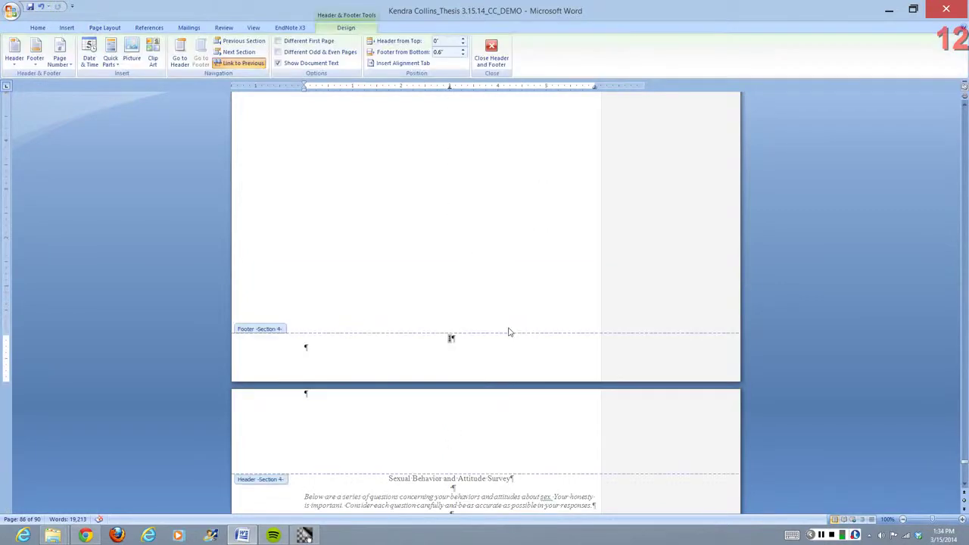
{"action": "left_click", "coordinate": [56, 66]}
{"action": "left_click", "coordinate": [48, 121]}
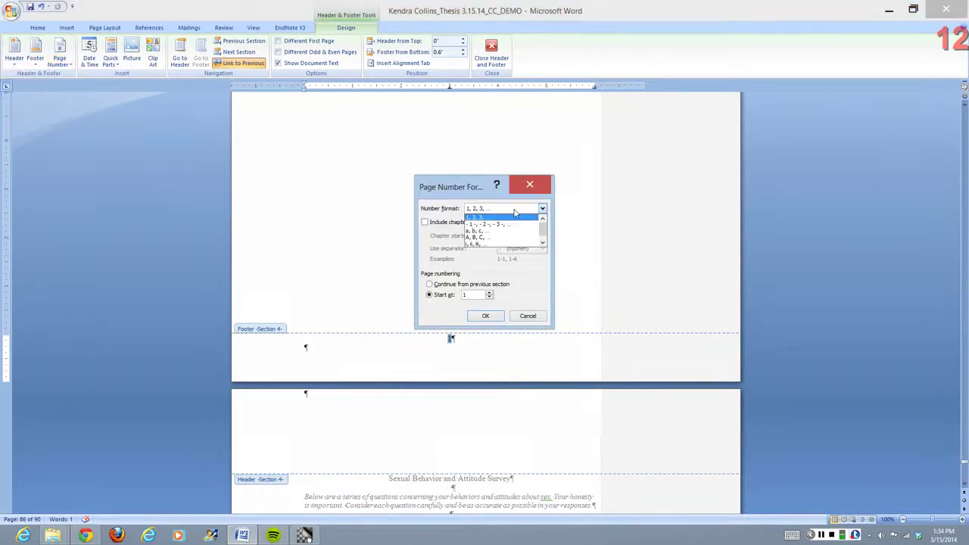
{"action": "left_click", "coordinate": [478, 245]}
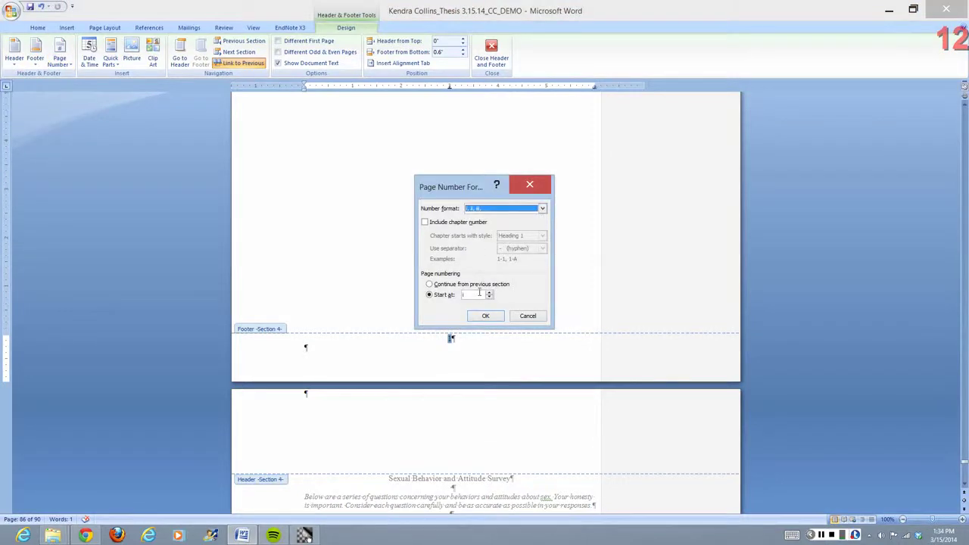
{"action": "left_click", "coordinate": [436, 295]}
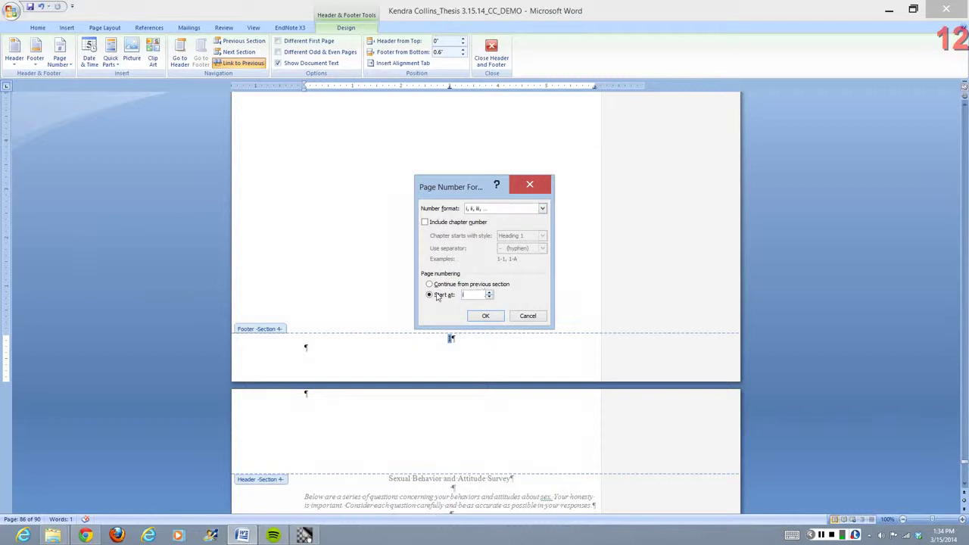
{"action": "type", "text": "77"}
{"action": "left_click", "coordinate": [488, 318]}
{"action": "scroll", "coordinate": [488, 318], "scroll_direction": "down", "scroll_amount": 3}
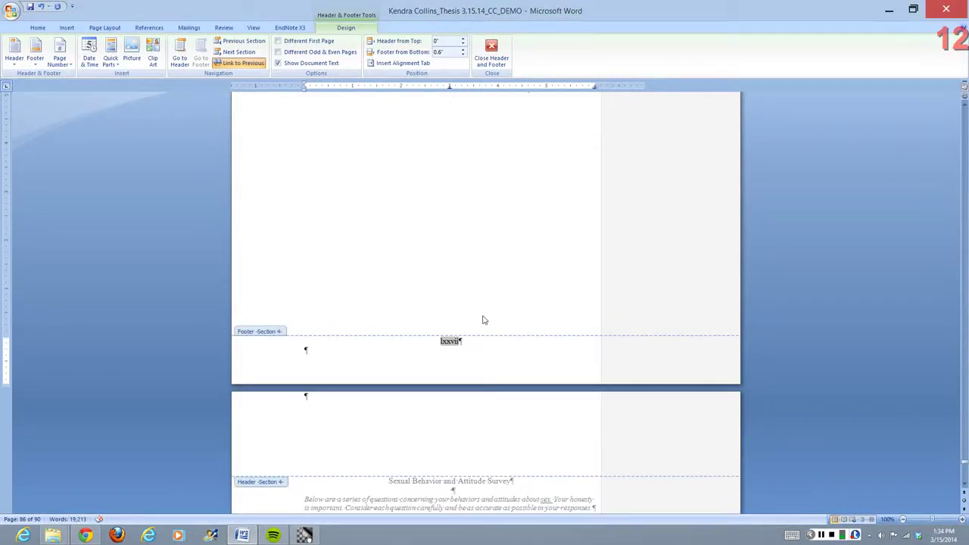
{"action": "double_click", "coordinate": [508, 249]}
{"action": "scroll", "coordinate": [504, 283], "scroll_direction": "down", "scroll_amount": 3}
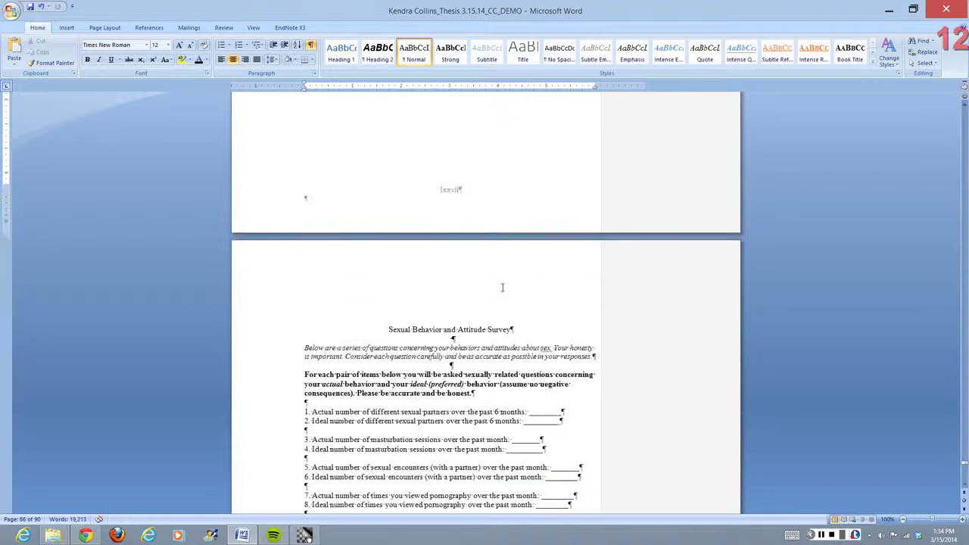
Check the footer page numbers from the APPENDIX A page back through the reference list.
{"action": "scroll", "coordinate": [512, 295], "scroll_direction": "up", "scroll_amount": 6}
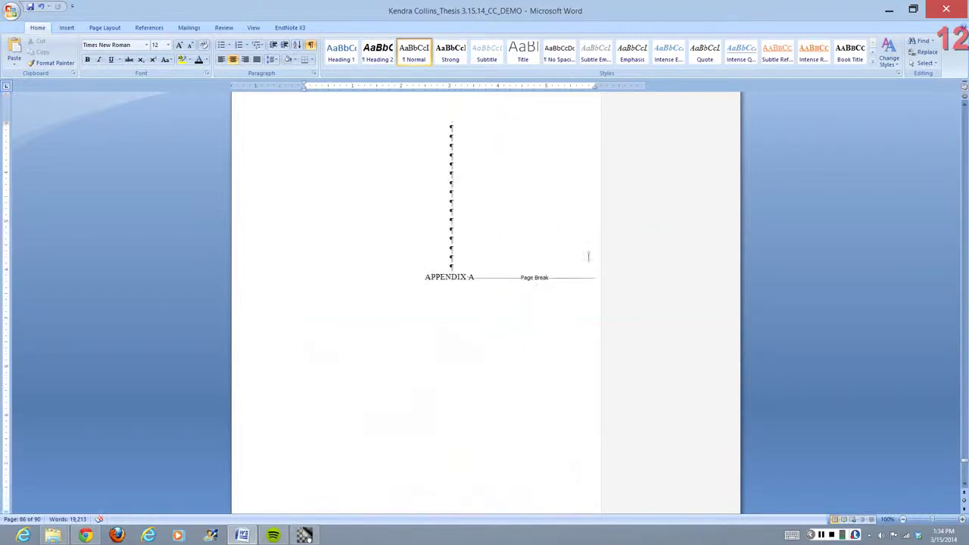
{"action": "scroll", "coordinate": [568, 275], "scroll_direction": "up", "scroll_amount": 9}
{"action": "scroll", "coordinate": [568, 274], "scroll_direction": "up", "scroll_amount": 15}
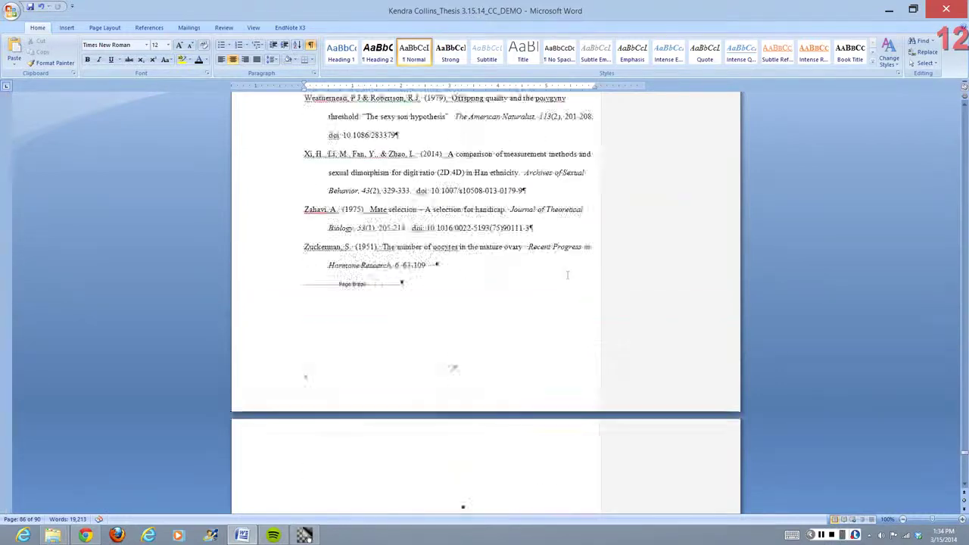
{"action": "scroll", "coordinate": [568, 275], "scroll_direction": "up", "scroll_amount": 8}
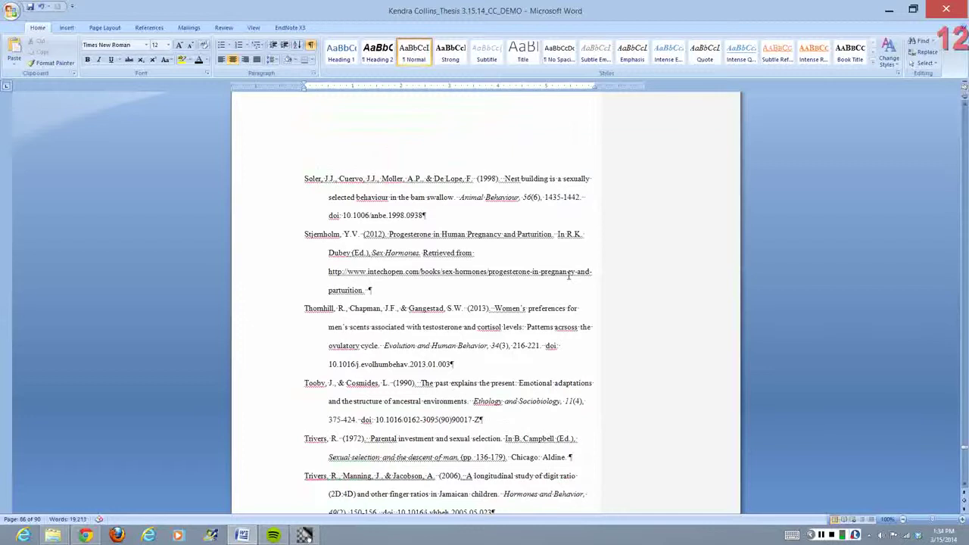
{"action": "scroll", "coordinate": [568, 274], "scroll_direction": "up", "scroll_amount": 8}
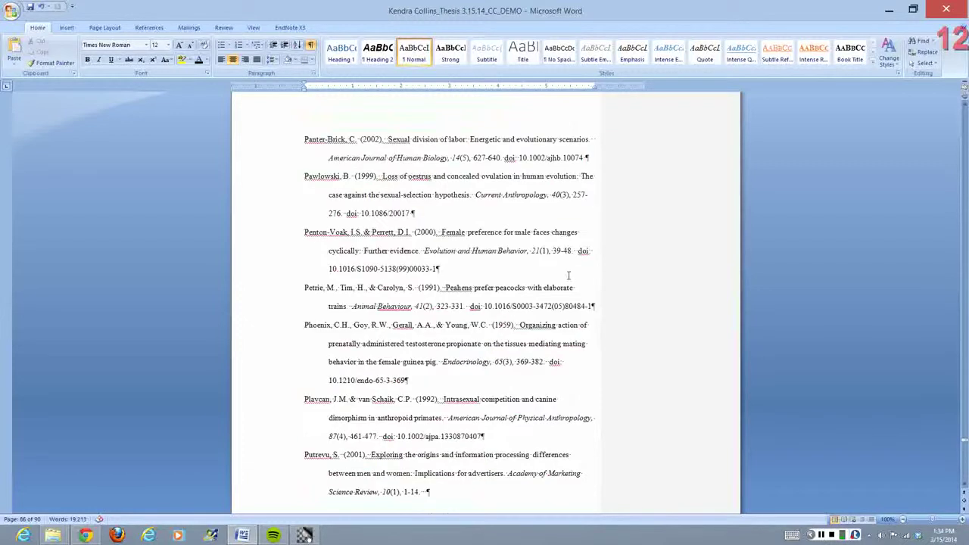
{"action": "scroll", "coordinate": [567, 275], "scroll_direction": "up", "scroll_amount": 8}
{"action": "scroll", "coordinate": [567, 276], "scroll_direction": "up", "scroll_amount": 8}
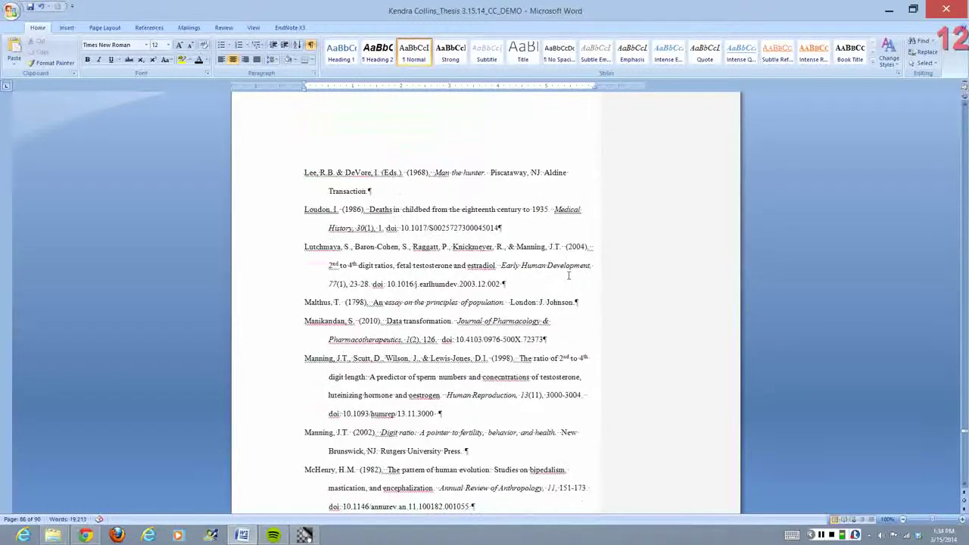
{"action": "scroll", "coordinate": [568, 275], "scroll_direction": "up", "scroll_amount": 1}
{"action": "scroll", "coordinate": [569, 276], "scroll_direction": "up", "scroll_amount": 14}
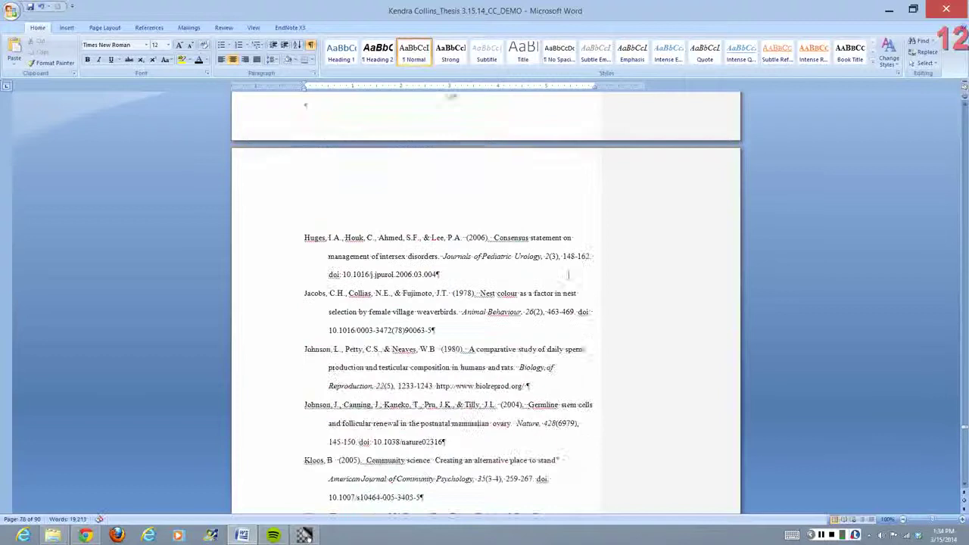
{"action": "scroll", "coordinate": [568, 276], "scroll_direction": "up", "scroll_amount": 4}
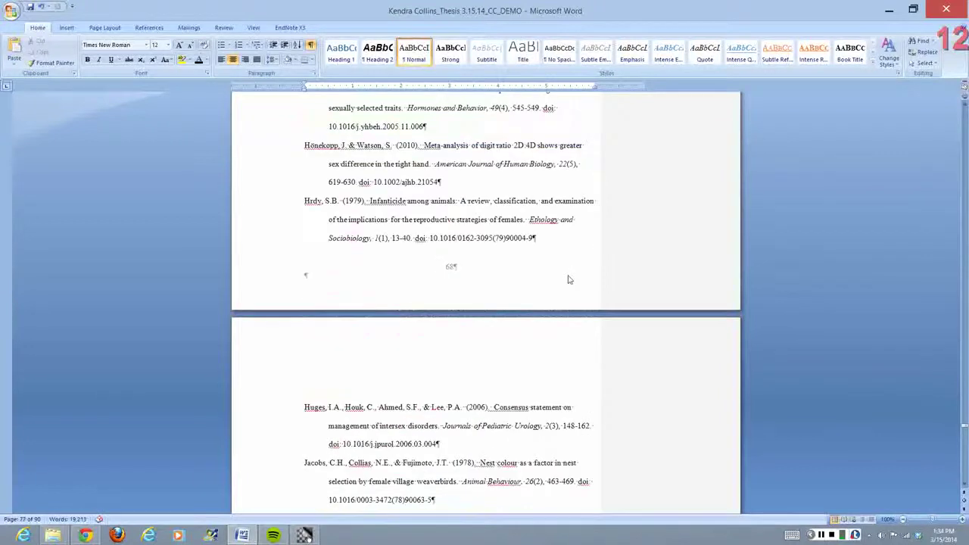
{"action": "scroll", "coordinate": [569, 279], "scroll_direction": "up", "scroll_amount": 4}
{"action": "scroll", "coordinate": [568, 275], "scroll_direction": "up", "scroll_amount": 13}
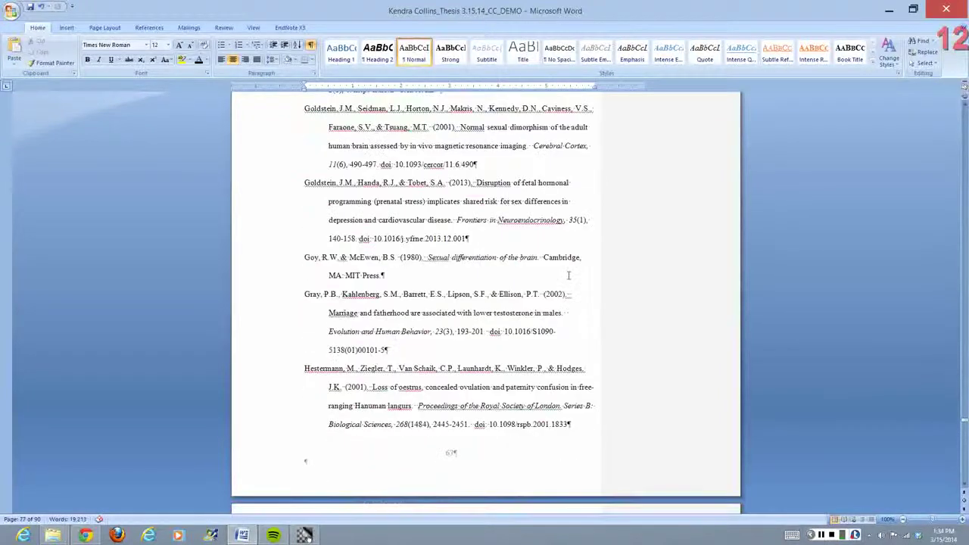
{"action": "scroll", "coordinate": [569, 276], "scroll_direction": "up", "scroll_amount": 11}
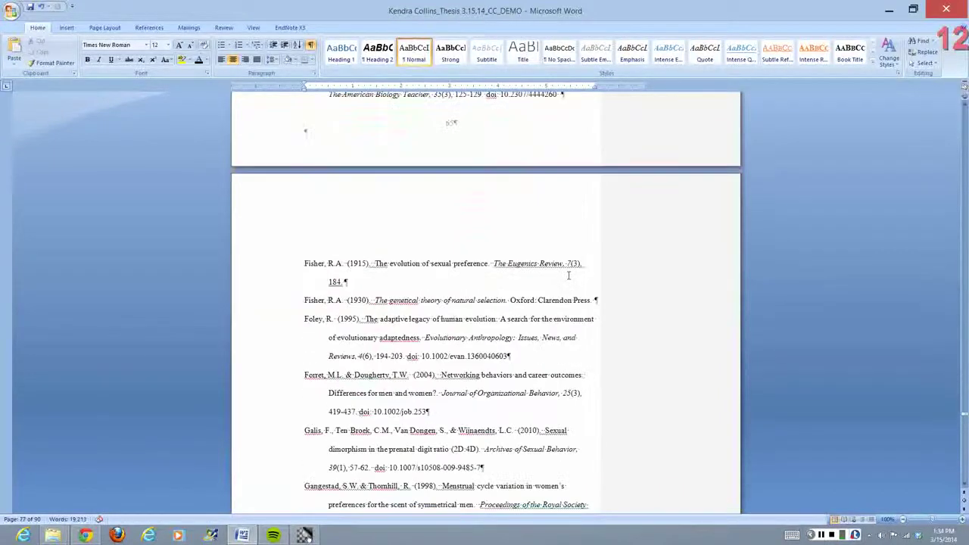
{"action": "scroll", "coordinate": [568, 275], "scroll_direction": "up", "scroll_amount": 7}
{"action": "scroll", "coordinate": [473, 239], "scroll_direction": "up", "scroll_amount": 8}
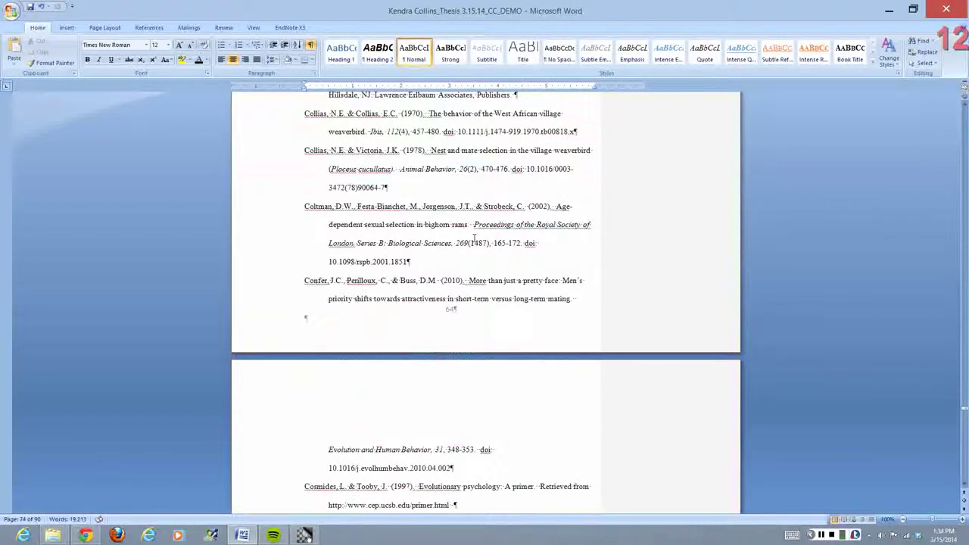
{"action": "scroll", "coordinate": [474, 240], "scroll_direction": "up", "scroll_amount": 6}
Review the front matter from the title page through the publication rights page and the entries in the table of contents.
{"action": "key", "text": "ctrl+Home"}
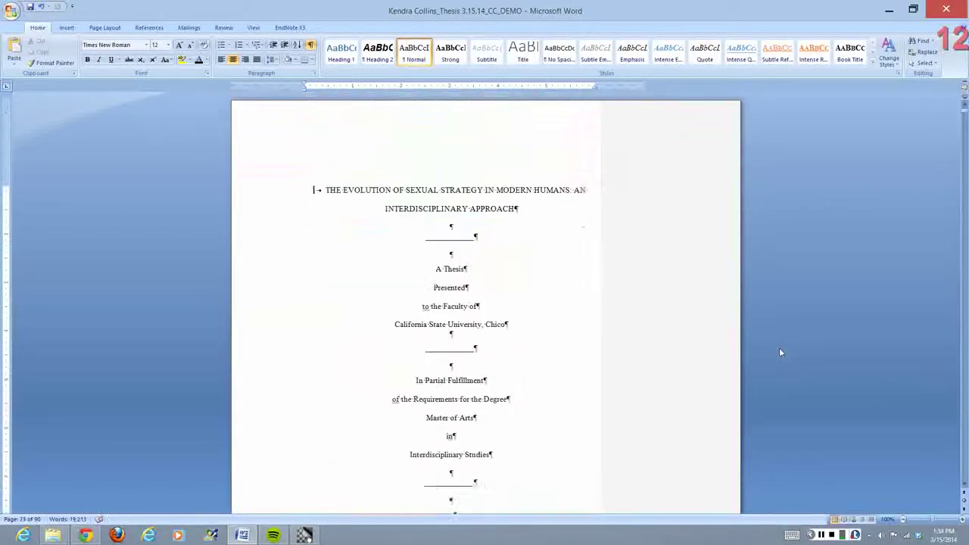
{"action": "scroll", "coordinate": [393, 281], "scroll_direction": "down", "scroll_amount": 9}
{"action": "scroll", "coordinate": [393, 281], "scroll_direction": "up", "scroll_amount": 3}
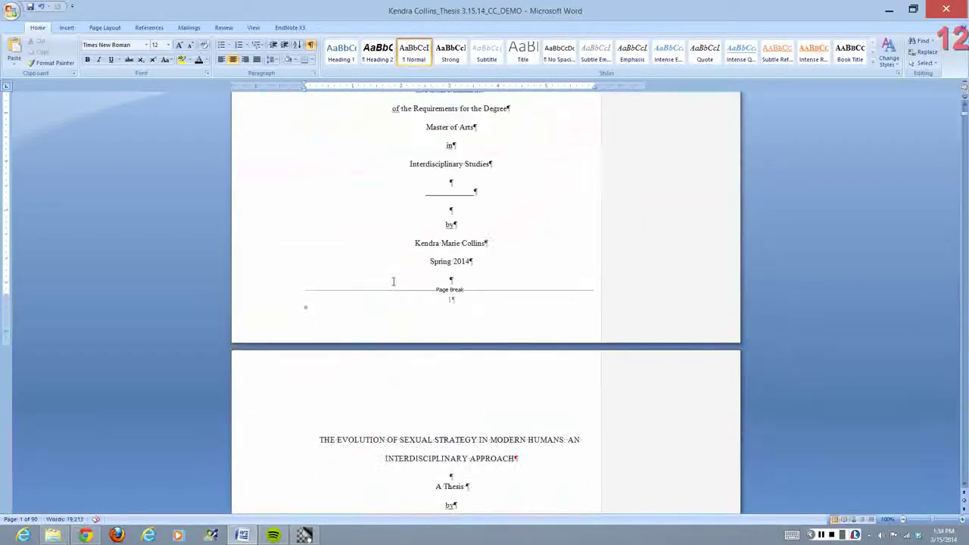
{"action": "left_click_drag", "start_coordinate": [484, 261], "coordinate": [446, 145]}
{"action": "scroll", "coordinate": [436, 209], "scroll_direction": "down", "scroll_amount": 18}
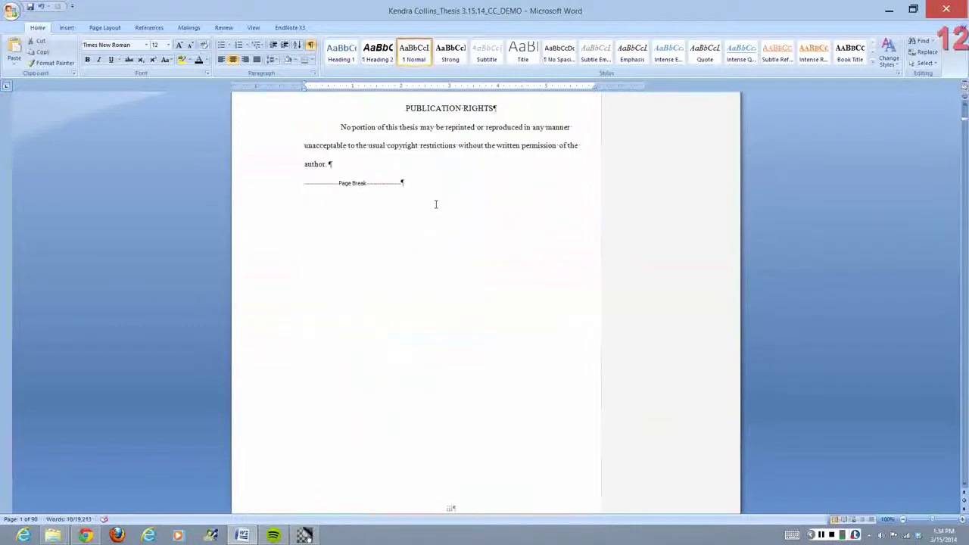
{"action": "scroll", "coordinate": [435, 204], "scroll_direction": "down", "scroll_amount": 8}
{"action": "scroll", "coordinate": [435, 203], "scroll_direction": "down", "scroll_amount": 4}
{"action": "left_click", "coordinate": [333, 188]}
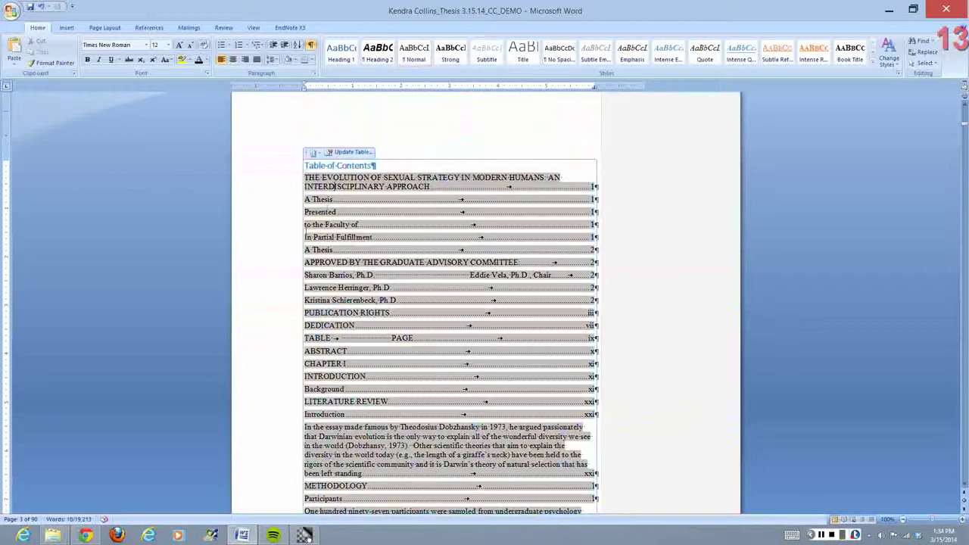
{"action": "scroll", "coordinate": [374, 293], "scroll_direction": "down", "scroll_amount": 4}
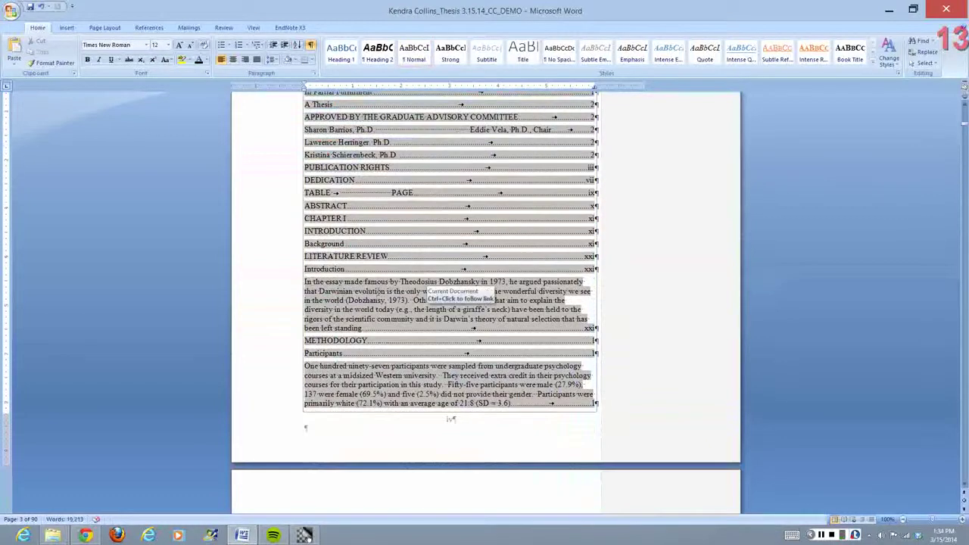
{"action": "scroll", "coordinate": [376, 292], "scroll_direction": "up", "scroll_amount": 3}
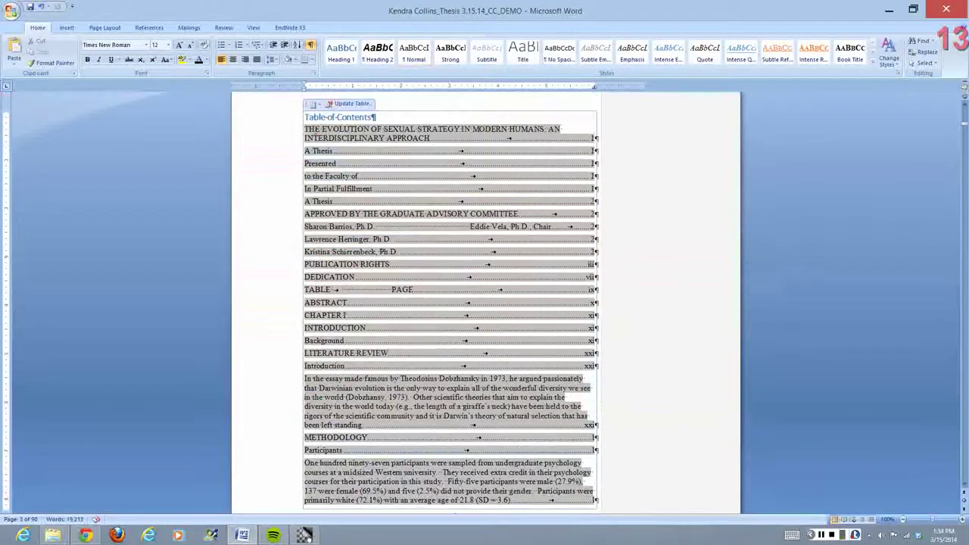
Delete the table of contents entries from the thesis title through DEDICATION, including the empty line above the TABLE entry.
{"action": "left_click", "coordinate": [304, 129]}
{"action": "key", "text": "ctrl+shift+End"}
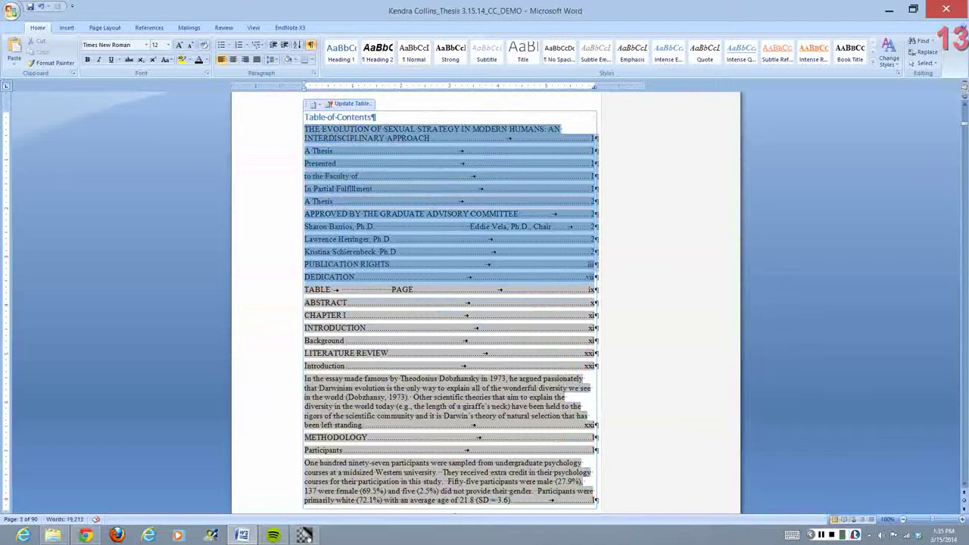
{"action": "key", "text": "Delete"}
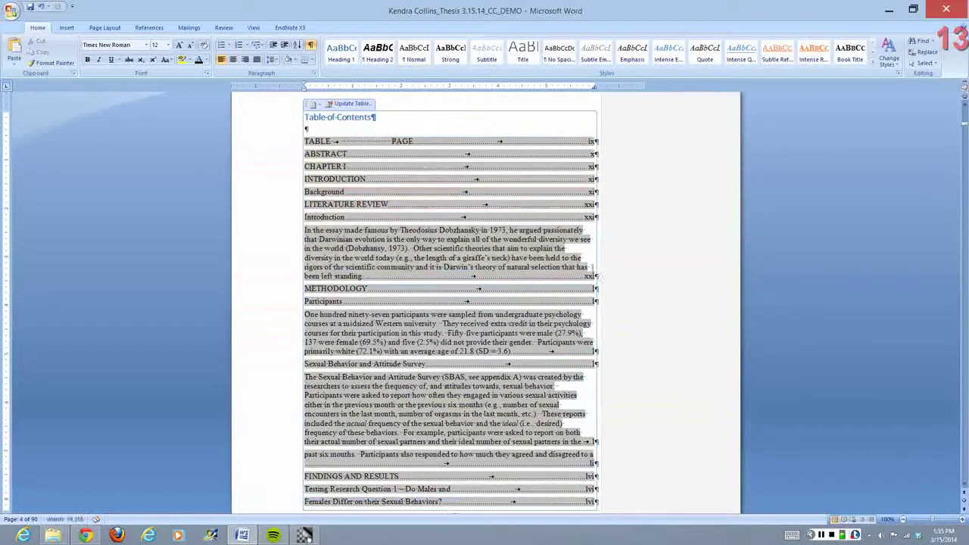
{"action": "key", "text": "Delete"}
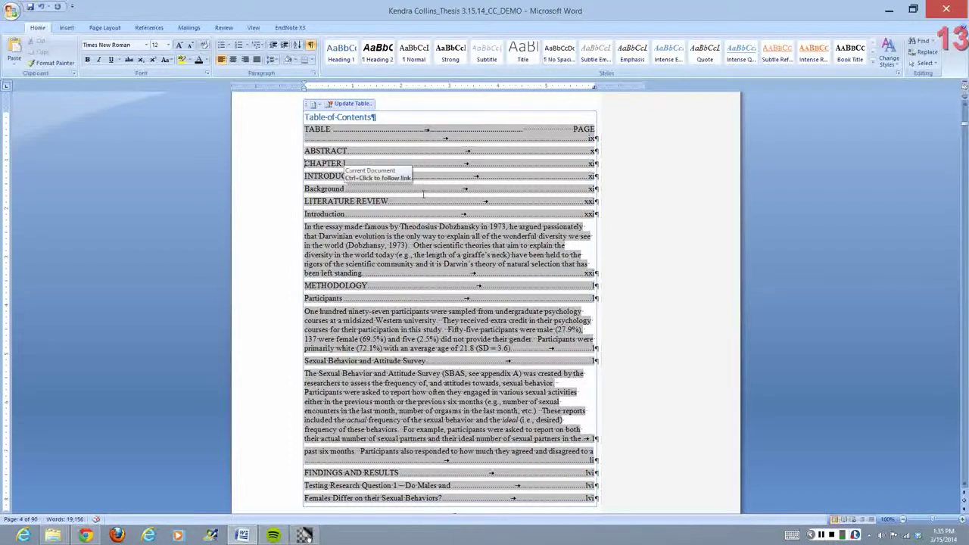
Indent the CHAPTER I, INTRODUCTION and Background entries in the table of contents with leading spaces.
{"action": "key", "text": "Tab"}
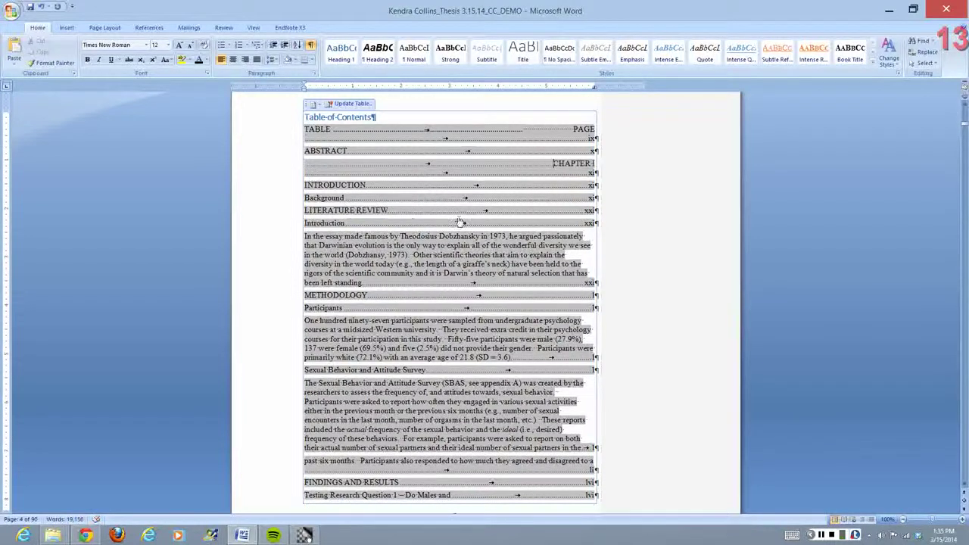
{"action": "key", "text": "ctrl+z"}
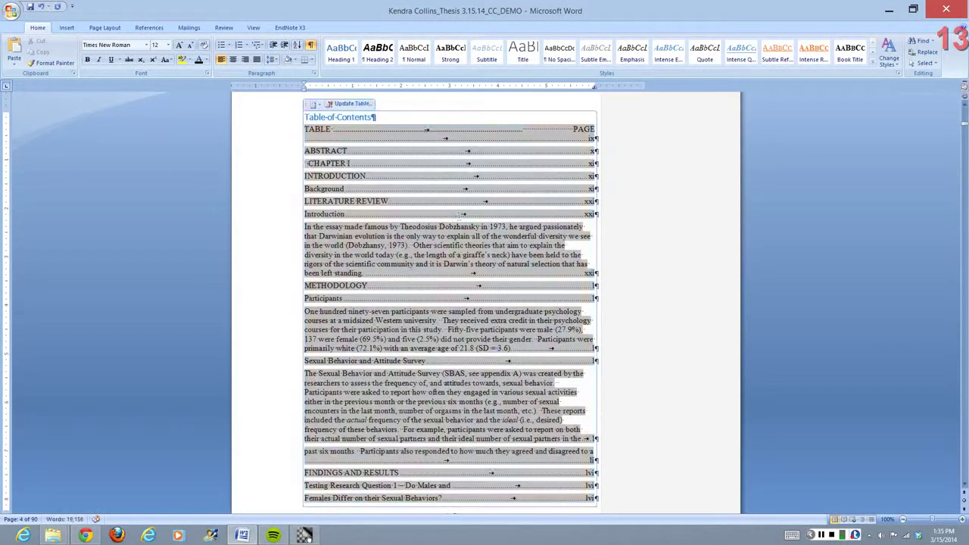
{"action": "left_click", "coordinate": [305, 175]}
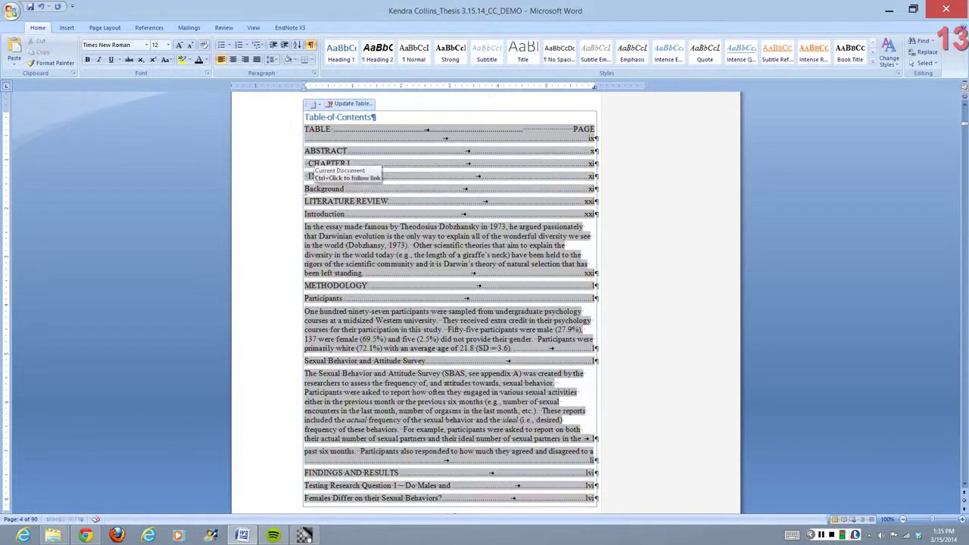
{"action": "key", "text": "Down"}
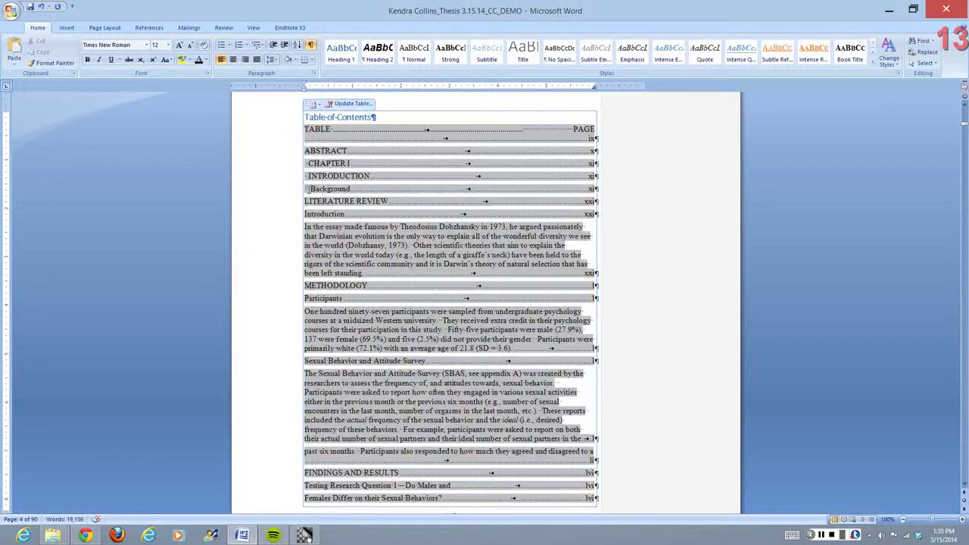
Try to assign Level 3 to the Background entry in the table of contents, and look over the remaining entries.
{"action": "key", "text": "shift+End"}
{"action": "left_click", "coordinate": [103, 29]}
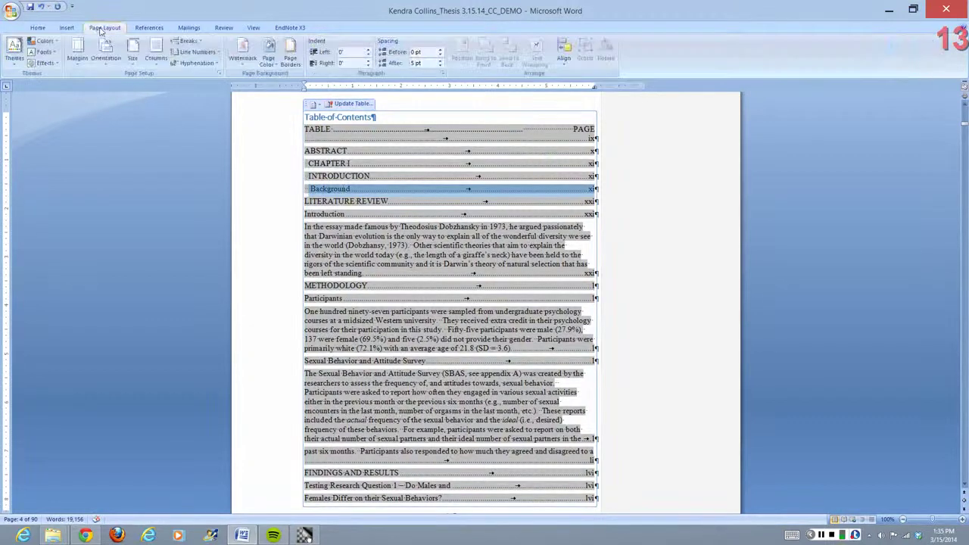
{"action": "left_click", "coordinate": [149, 28]}
{"action": "left_click", "coordinate": [71, 41]}
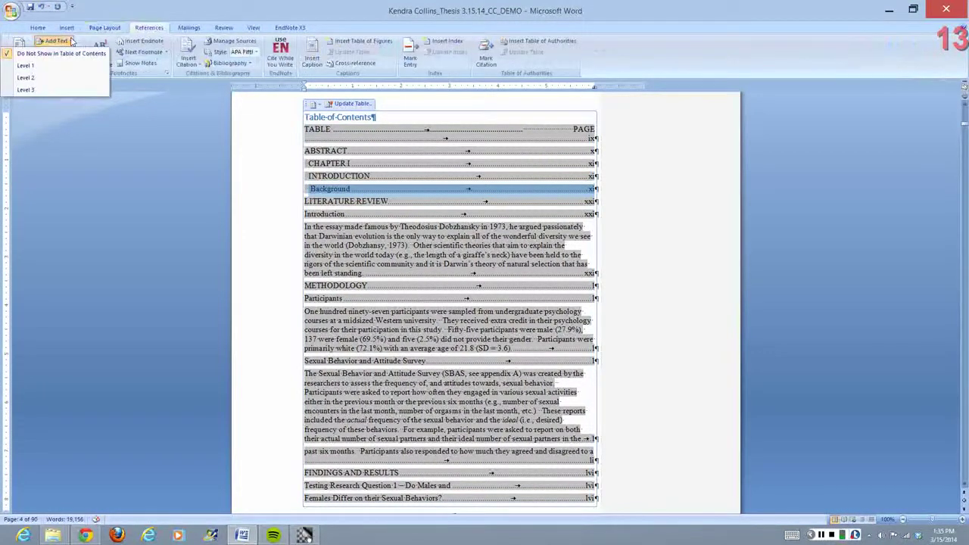
{"action": "left_click", "coordinate": [29, 89]}
{"action": "left_click", "coordinate": [347, 174]}
{"action": "scroll", "coordinate": [451, 443], "scroll_direction": "down", "scroll_amount": 2}
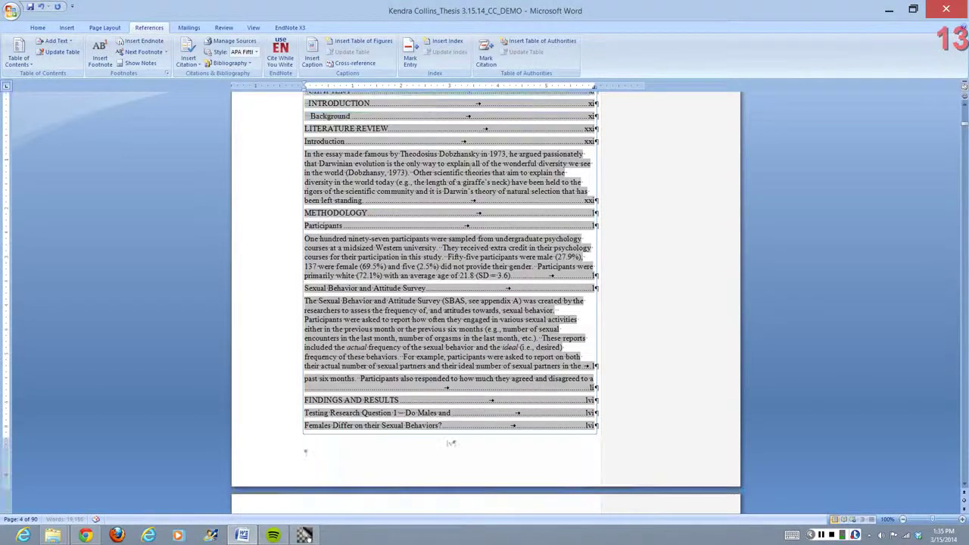
{"action": "scroll", "coordinate": [451, 443], "scroll_direction": "down", "scroll_amount": 10}
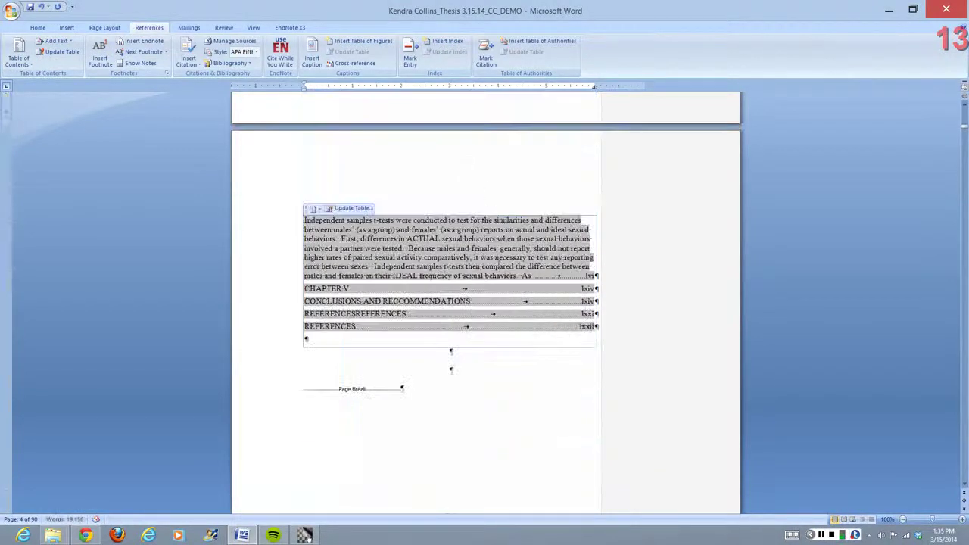
Delete the paragraph about the one hundred ninety-seven participants and the Sexual Behavior and Attitude Survey entry from the table of contents.
{"action": "scroll", "coordinate": [498, 264], "scroll_direction": "up", "scroll_amount": 5}
{"action": "scroll", "coordinate": [498, 264], "scroll_direction": "up", "scroll_amount": 9}
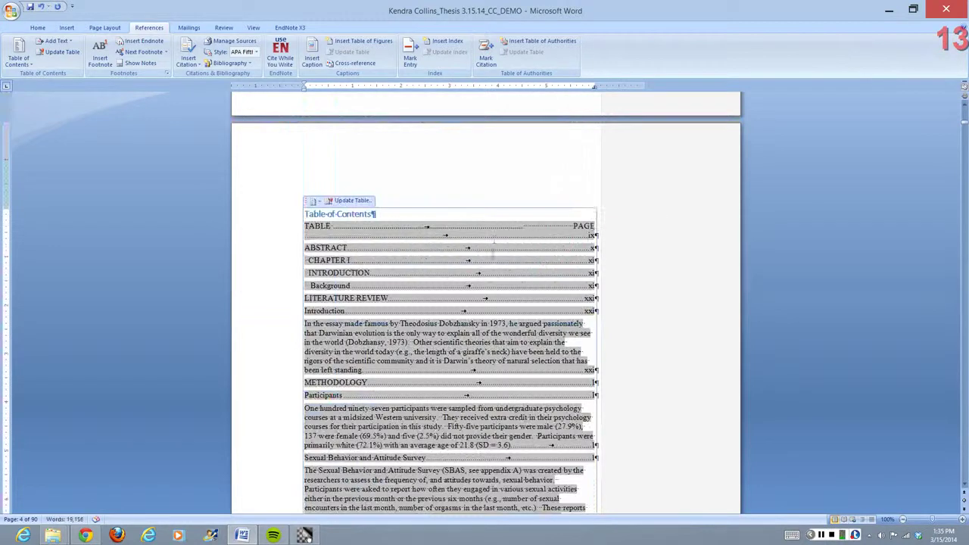
{"action": "scroll", "coordinate": [494, 253], "scroll_direction": "down", "scroll_amount": 6}
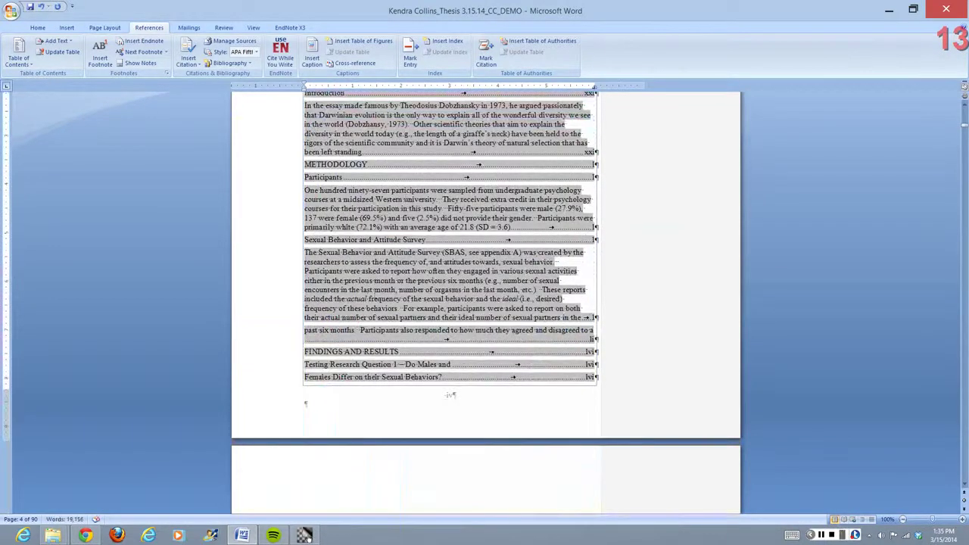
{"action": "left_click_drag", "start_coordinate": [430, 239], "coordinate": [291, 205]}
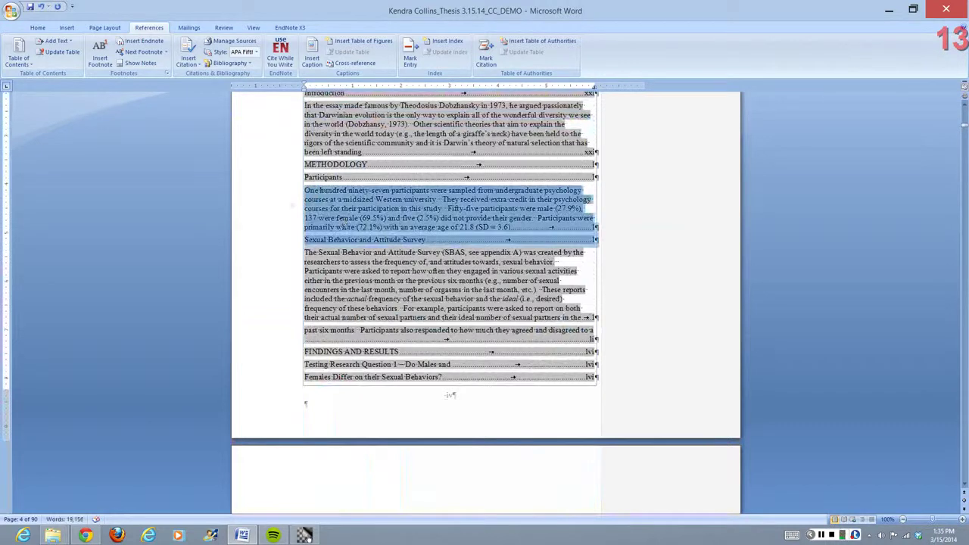
{"action": "key", "text": "Delete"}
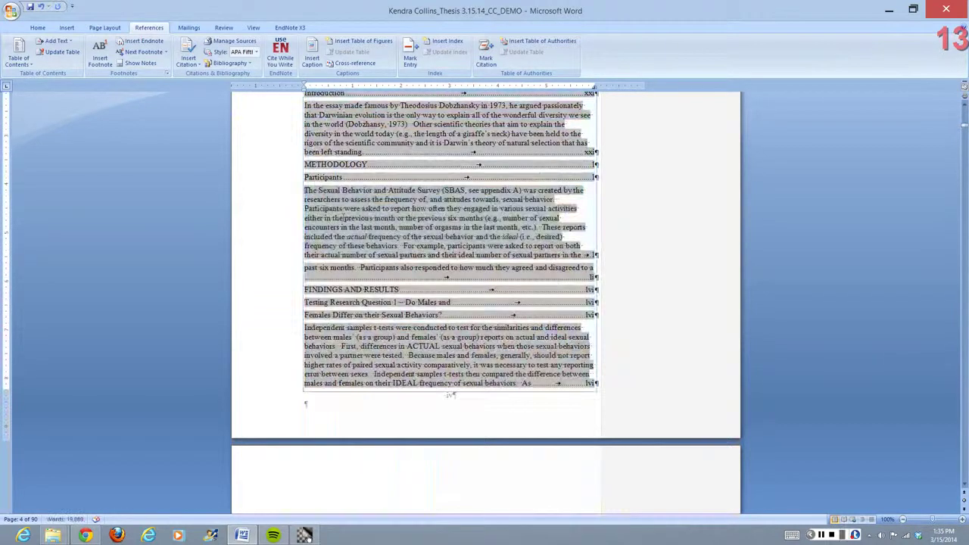
Delete the survey description text between the Participants and FINDINGS AND RESULTS entries in the table of contents.
{"action": "key", "text": "shift+Down"}
{"action": "key", "text": "shift+Down"}
{"action": "key", "text": "shift+Down"}
{"action": "key", "text": "shift+Down"}
{"action": "key", "text": "shift+Down"}
{"action": "key", "text": "shift+Down"}
{"action": "key", "text": "shift+Down"}
{"action": "key", "text": "shift+Down"}
{"action": "key", "text": "shift+Down"}
{"action": "key", "text": "shift+Down"}
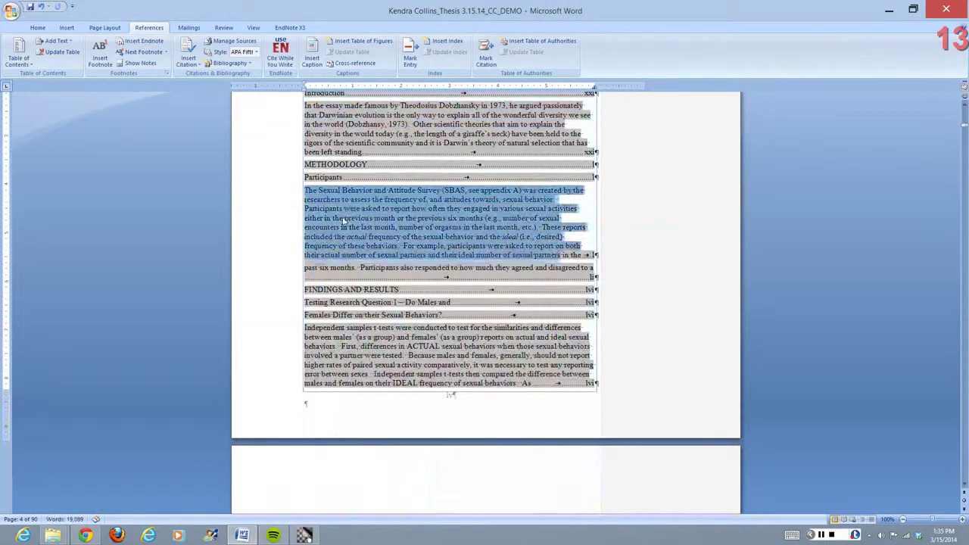
{"action": "key", "text": "Delete"}
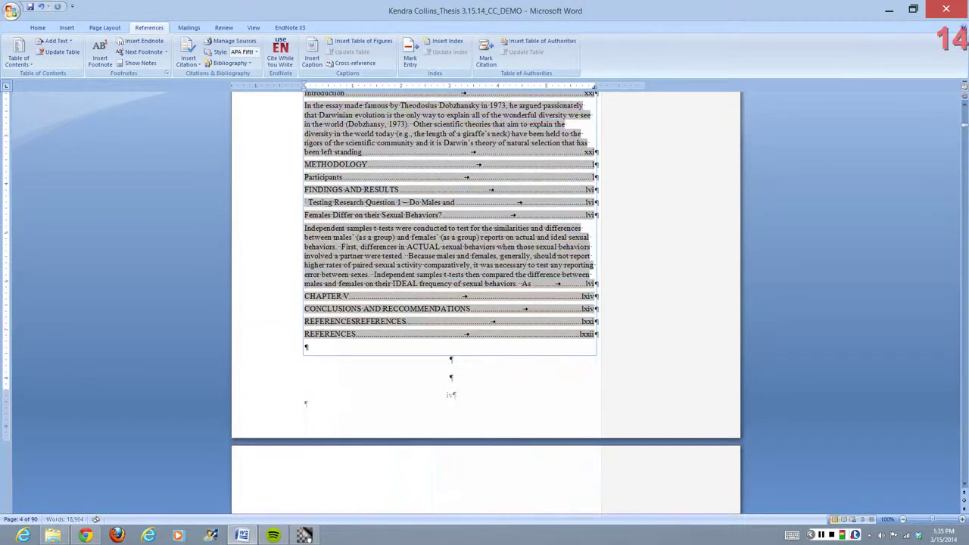
Indent the two-line Testing Research Question 1 entry under FINDINGS AND RESULTS with leading spaces.
{"action": "key", "text": "Down"}
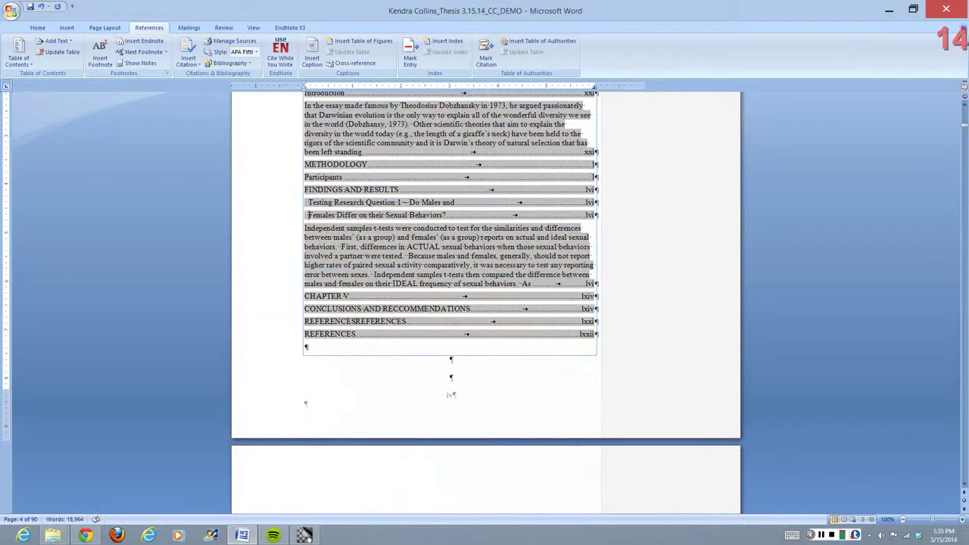
{"action": "scroll", "coordinate": [485, 302], "scroll_direction": "up", "scroll_amount": 2}
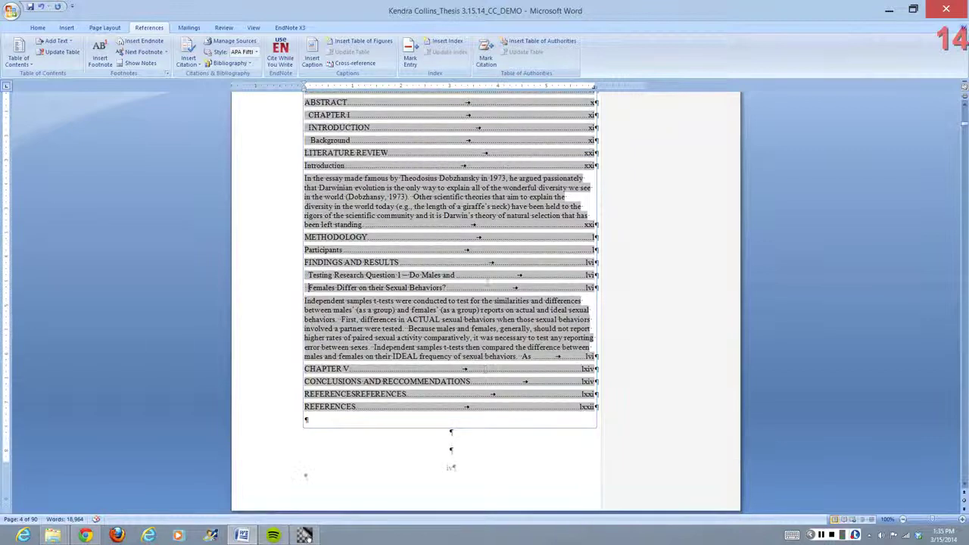
{"action": "scroll", "coordinate": [535, 259], "scroll_direction": "up", "scroll_amount": 1}
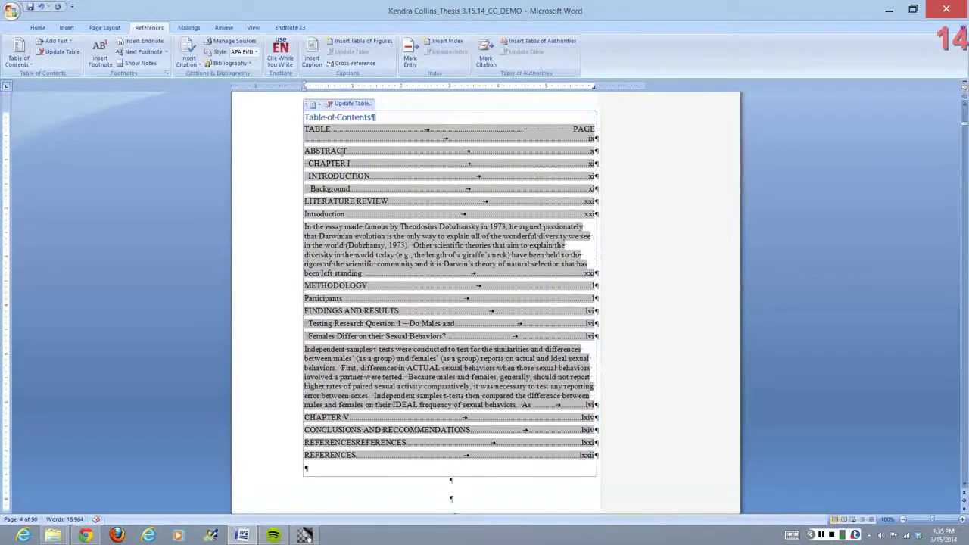